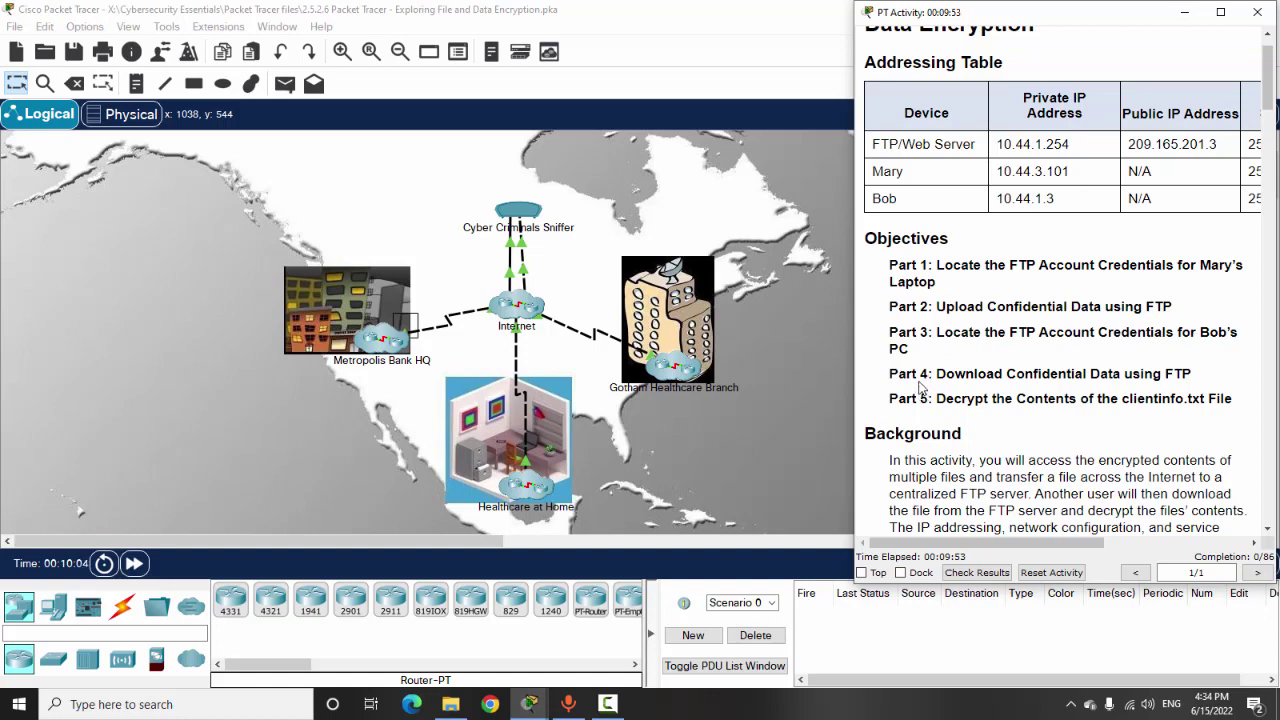
Highlight the Part 4 objective, then scroll the instructions down to Part 1, Steps 1 and 2.
{"action": "left_click_drag", "start_coordinate": [937, 374], "coordinate": [1220, 378]}
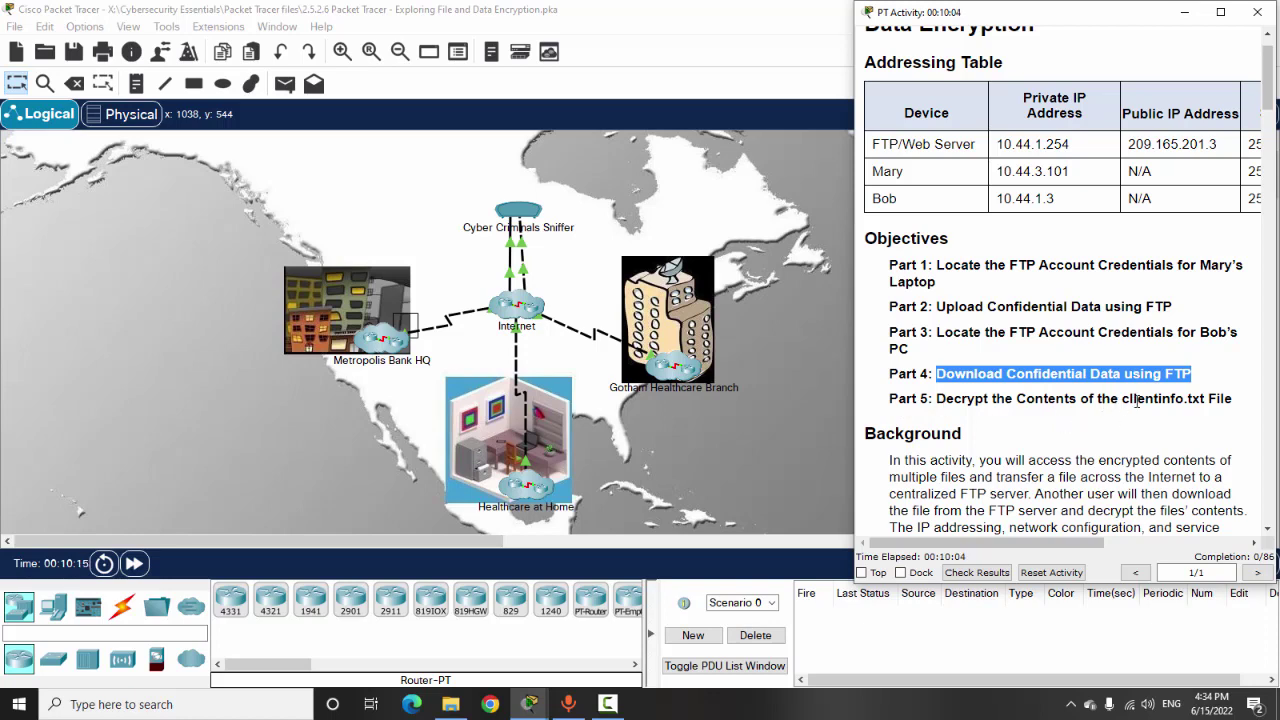
{"action": "scroll", "coordinate": [1170, 430], "scroll_direction": "down", "scroll_amount": 5}
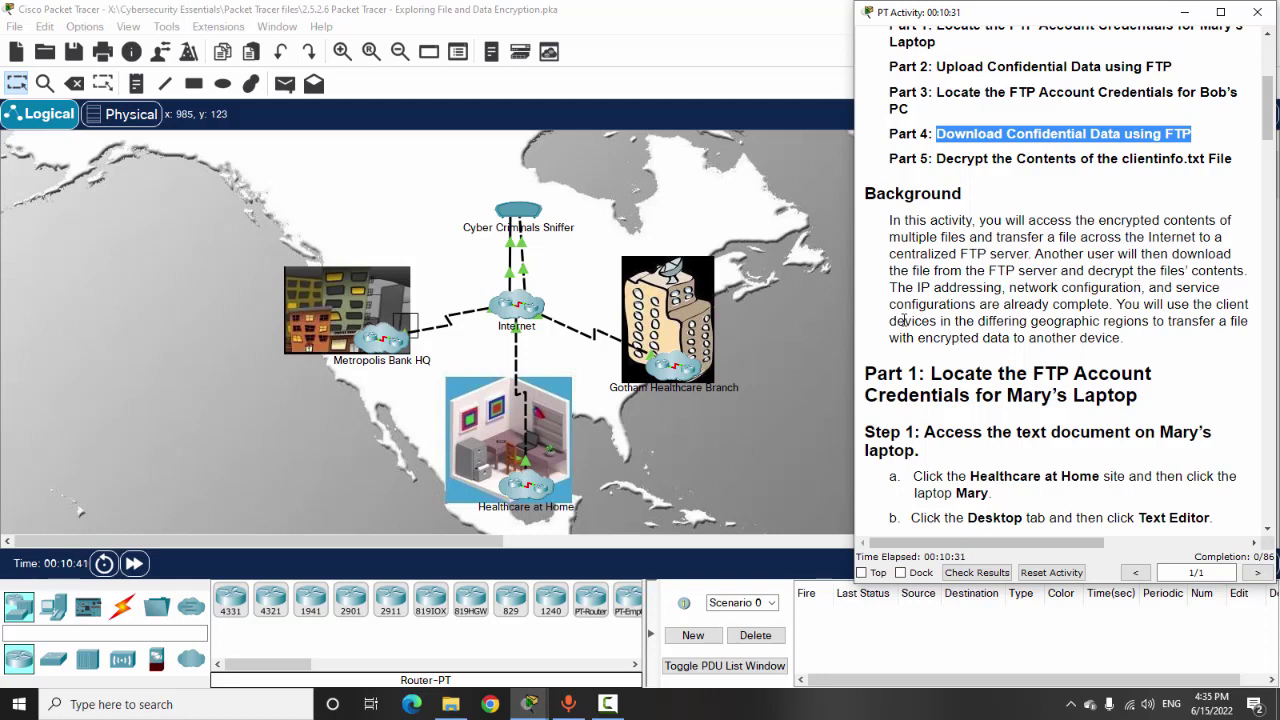
{"action": "scroll", "coordinate": [910, 388], "scroll_direction": "down", "scroll_amount": 4}
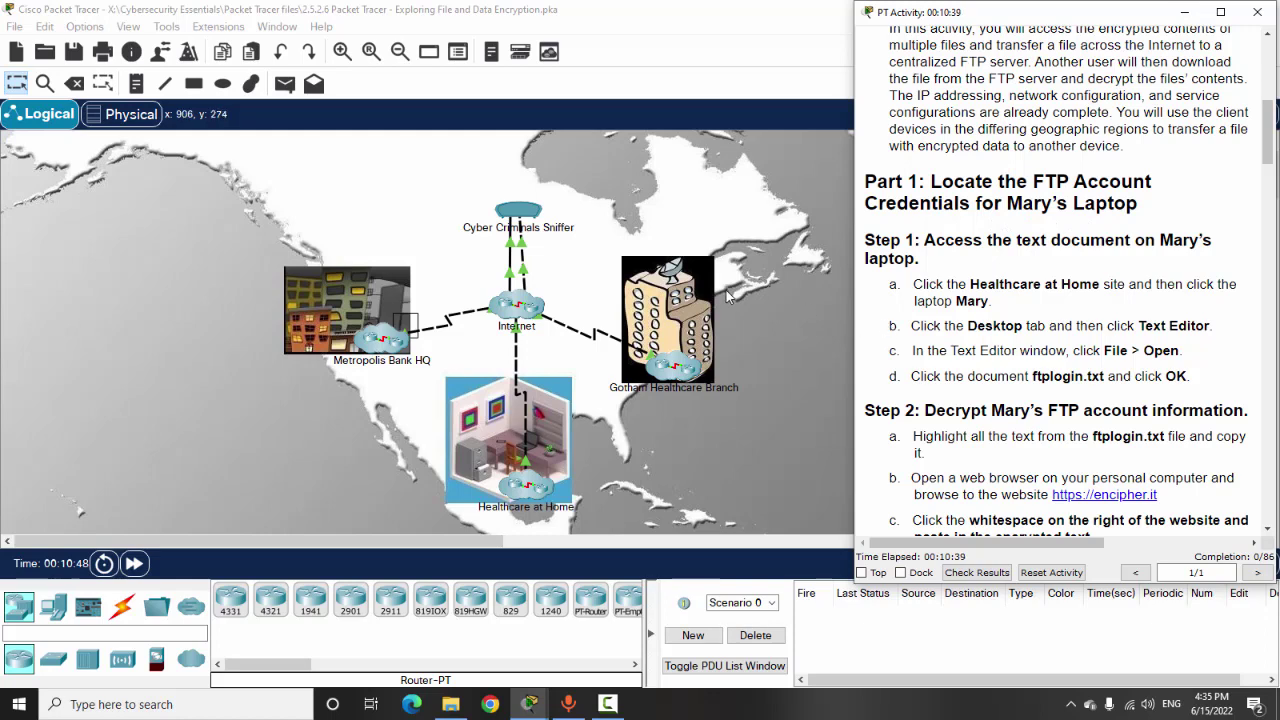
{"action": "scroll", "coordinate": [726, 290], "scroll_direction": "down", "scroll_amount": 2}
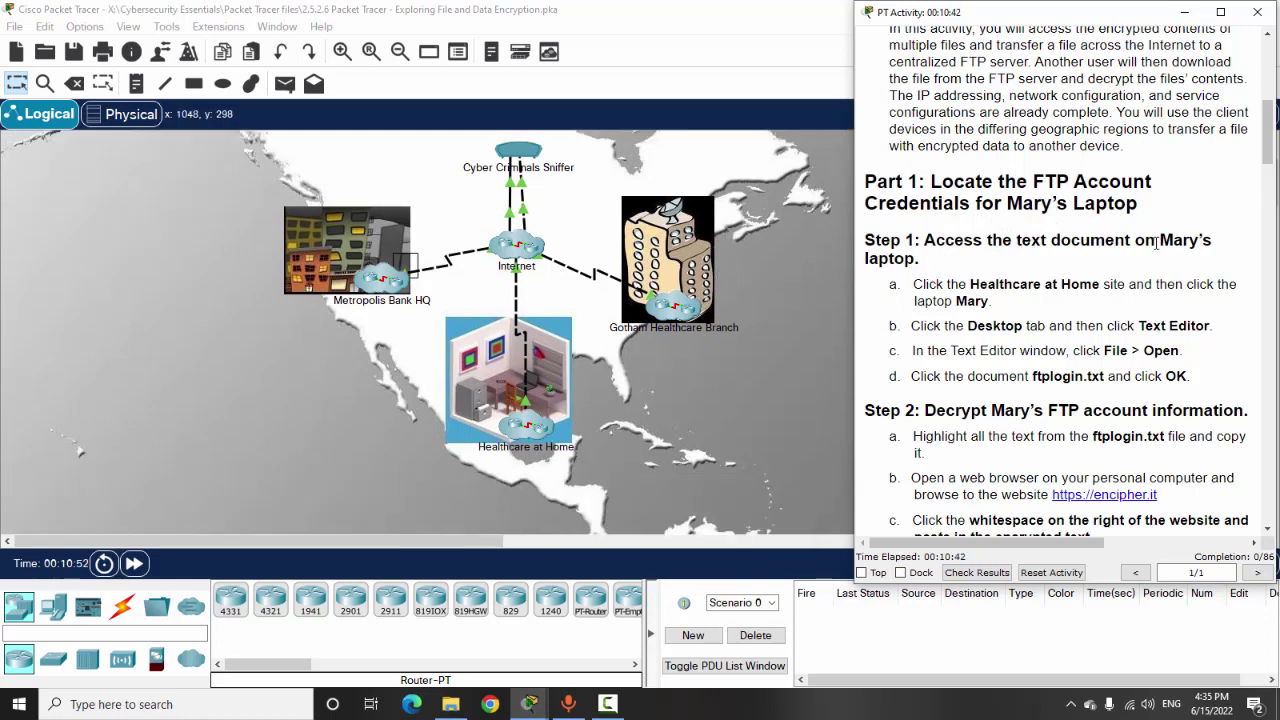
Enter the Healthcare at Home cluster and launch the Mary laptop's Text Editor.
{"action": "left_click", "coordinate": [530, 405]}
{"action": "left_click", "coordinate": [702, 372]}
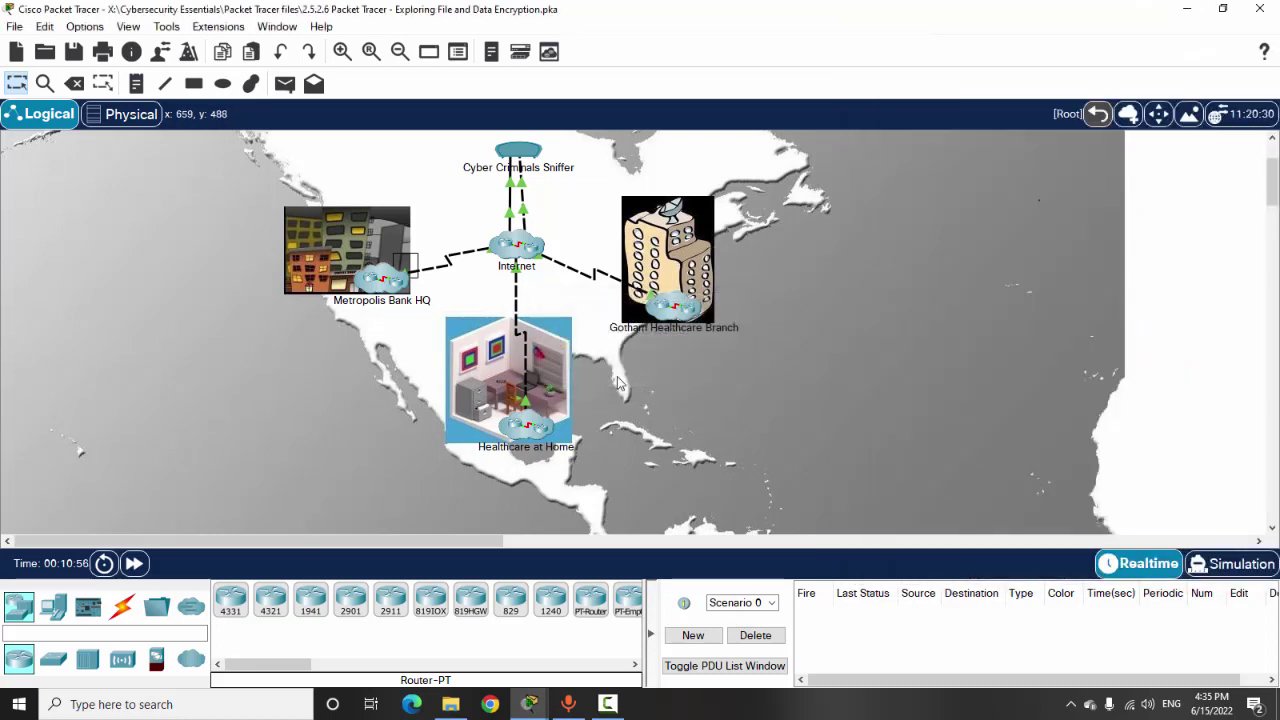
{"action": "double_click", "coordinate": [528, 428]}
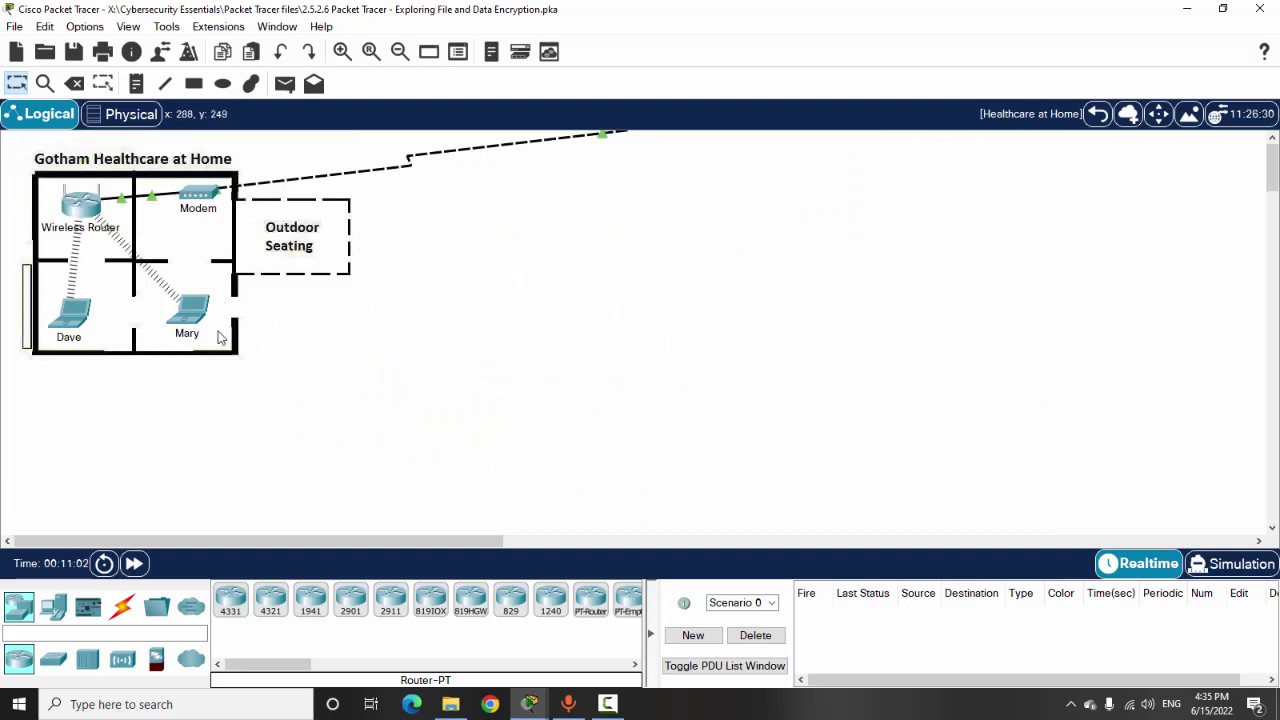
{"action": "left_click", "coordinate": [192, 312]}
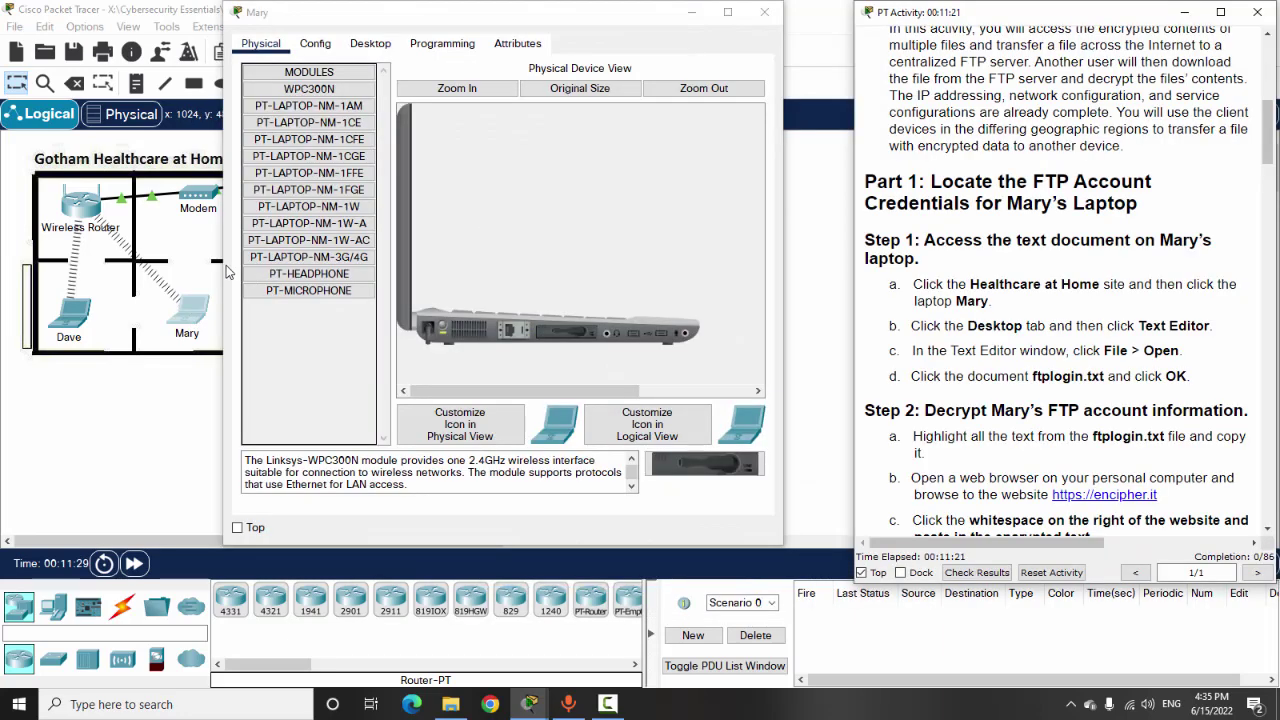
{"action": "left_click", "coordinate": [370, 43]}
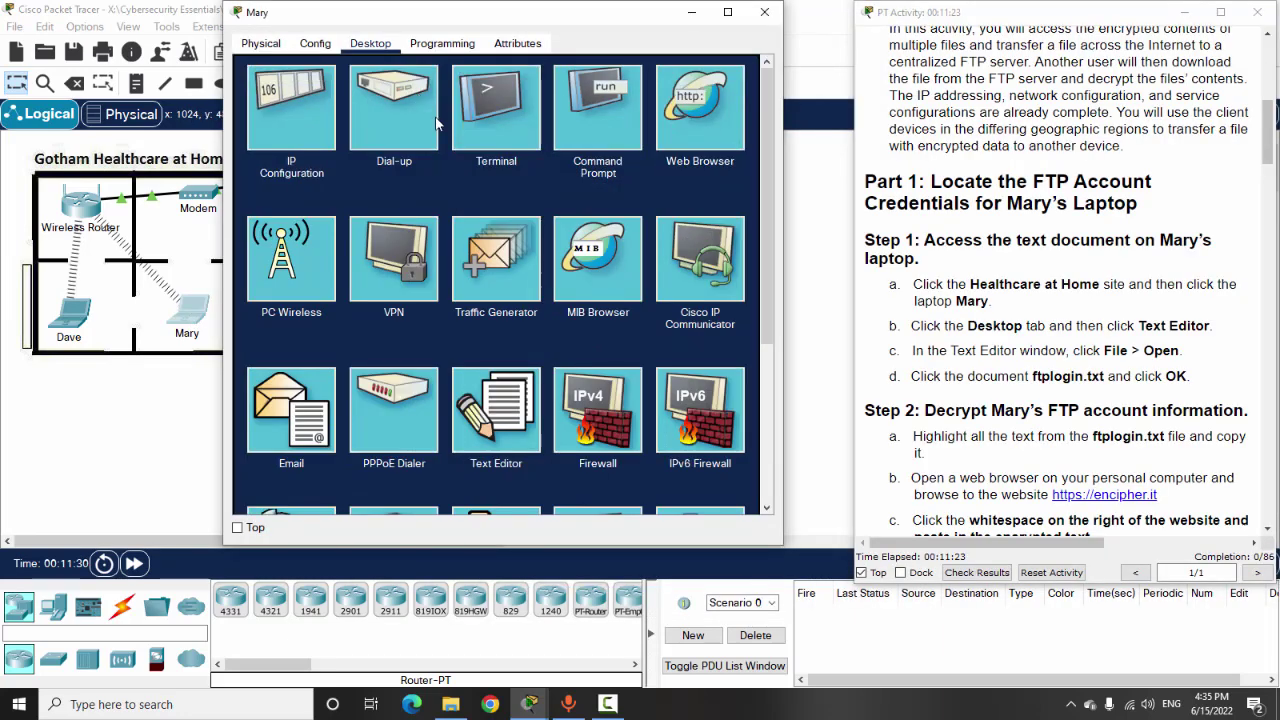
{"action": "left_click", "coordinate": [512, 414]}
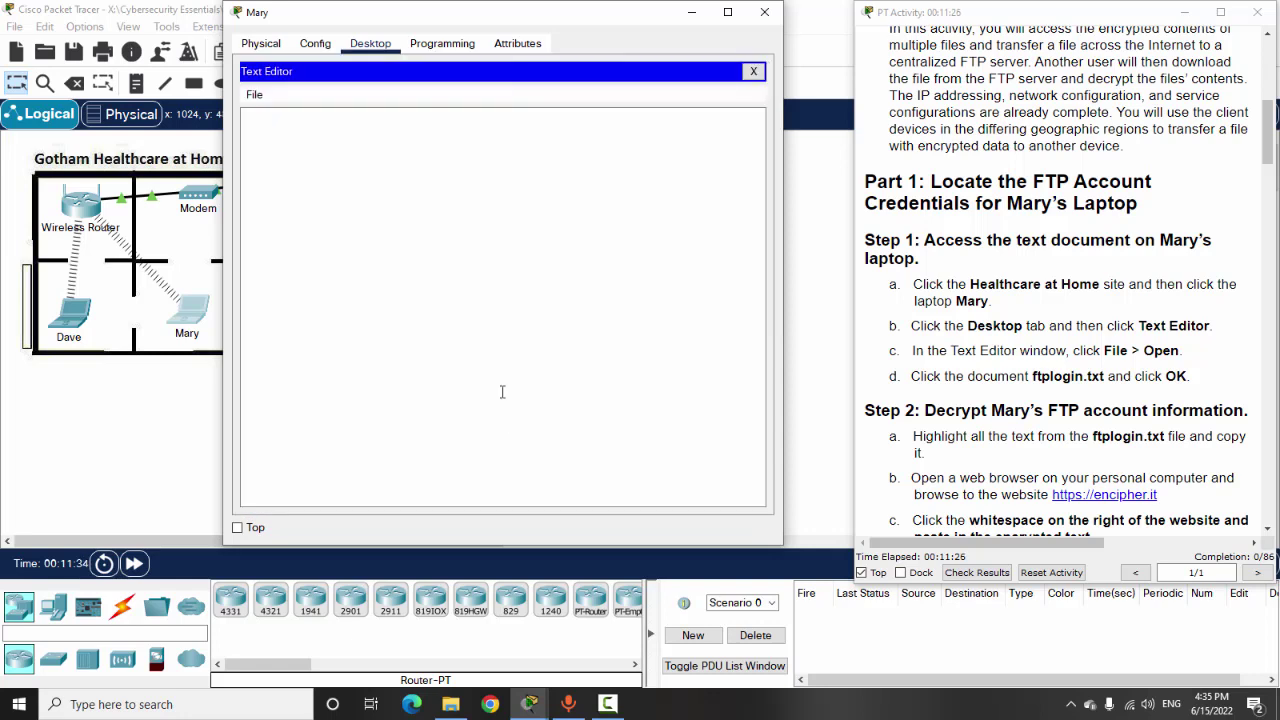
Open ftplogin.txt in the Text Editor to show its encrypted contents.
{"action": "left_click", "coordinate": [254, 95]}
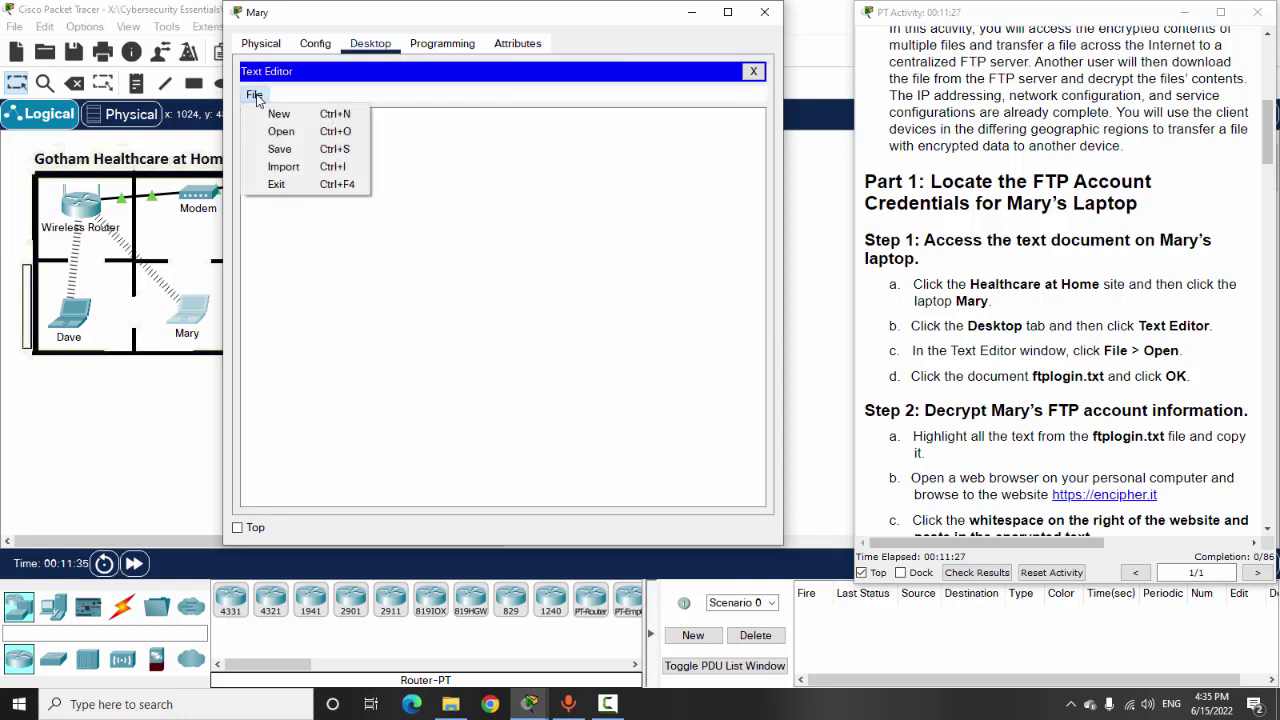
{"action": "left_click", "coordinate": [303, 130]}
{"action": "left_click", "coordinate": [390, 247]}
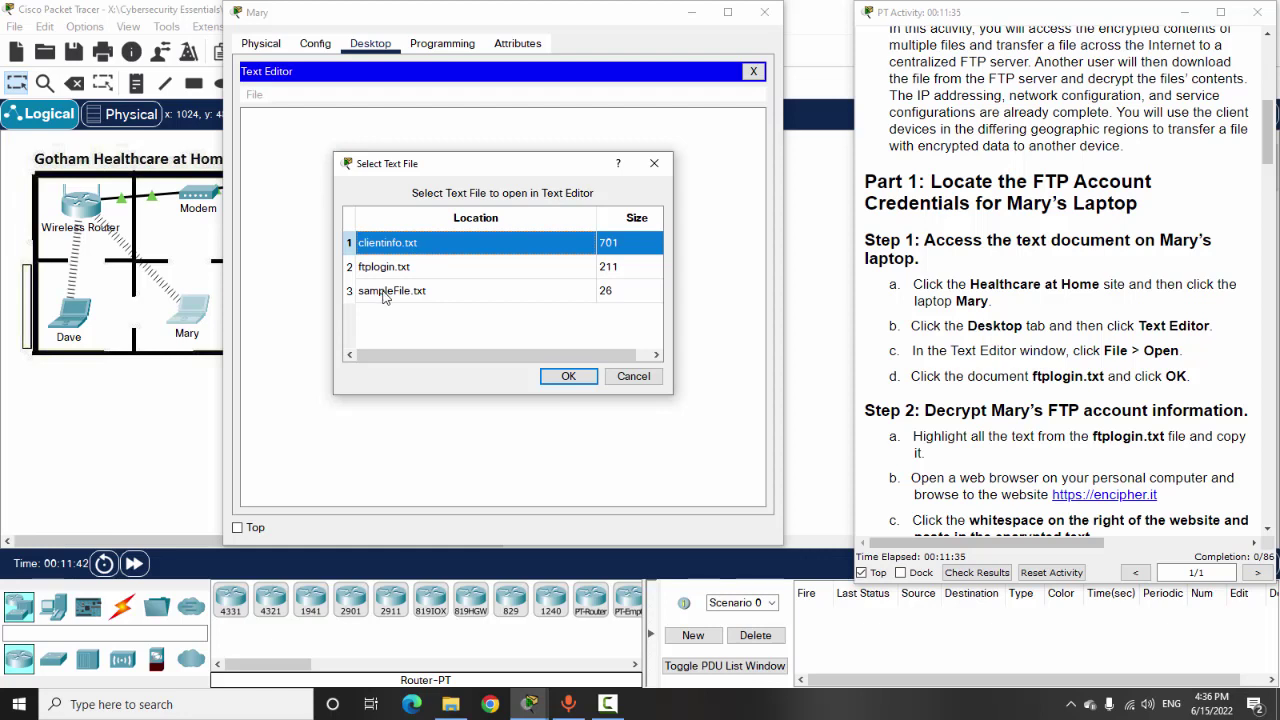
{"action": "left_click", "coordinate": [398, 272]}
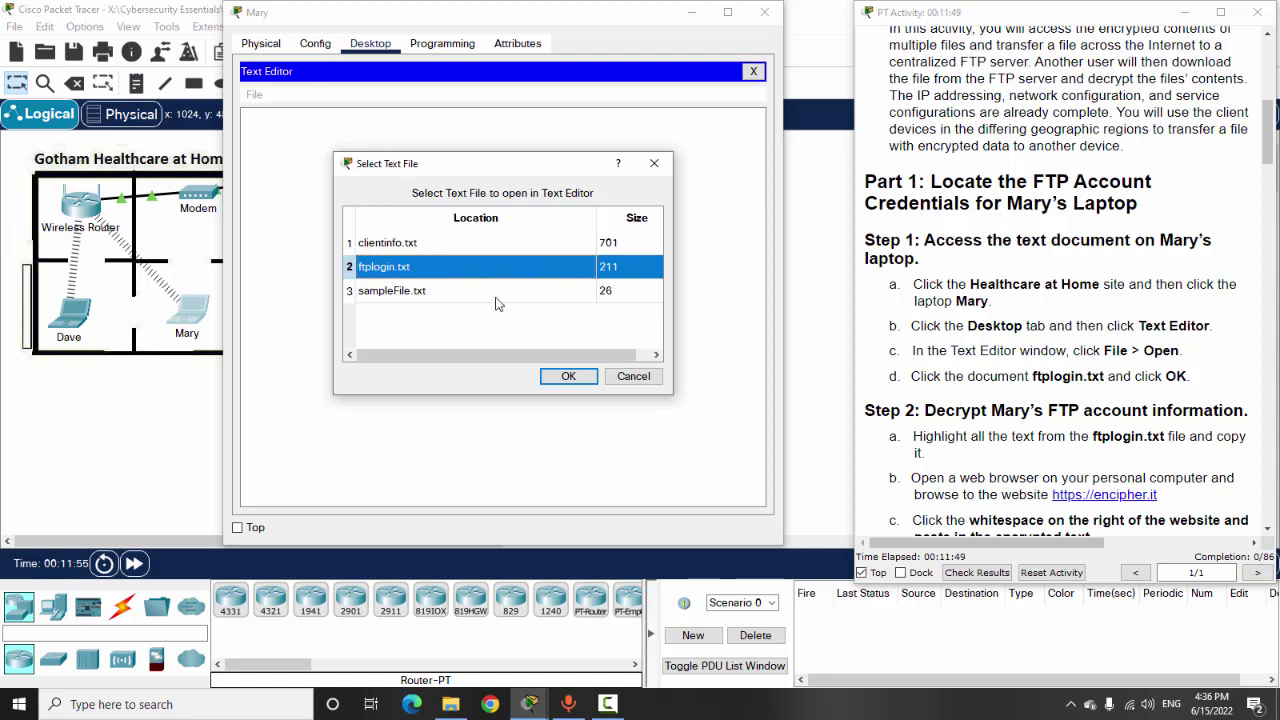
{"action": "left_click", "coordinate": [566, 378]}
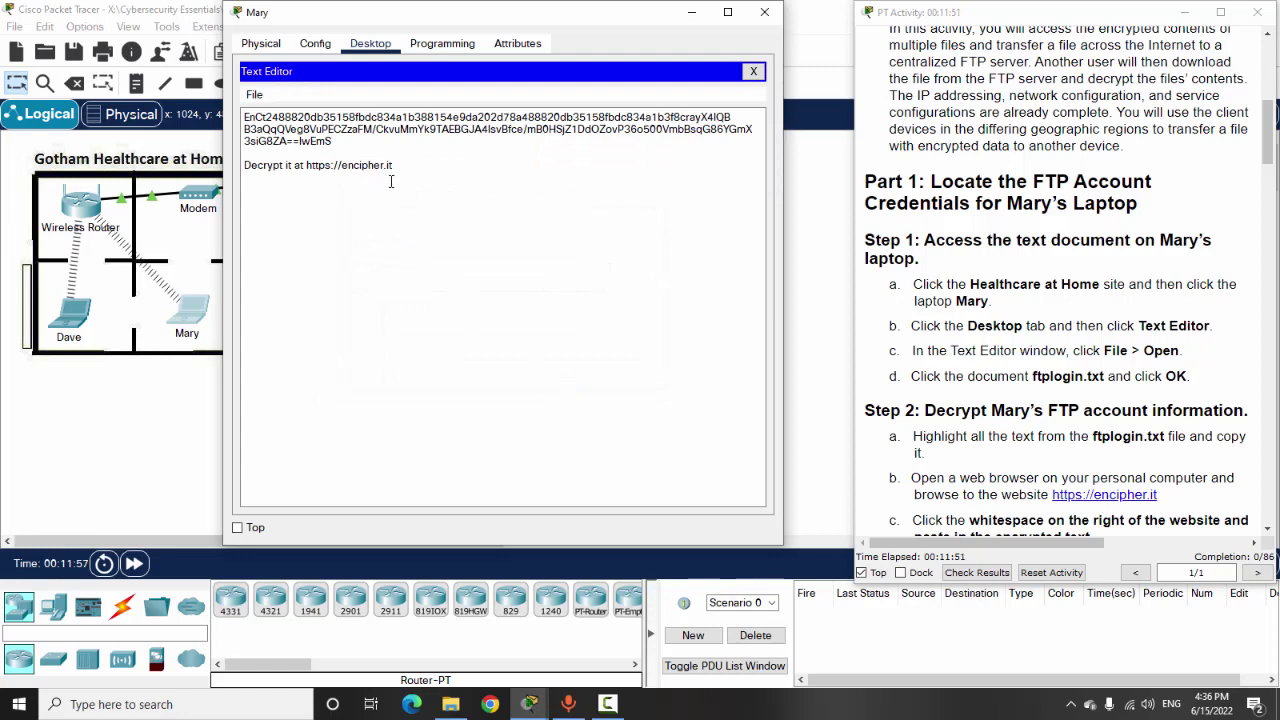
Copy all of ftplogin.txt's encrypted text and highlight the encipher.it address in the instructions.
{"action": "left_click", "coordinate": [243, 117]}
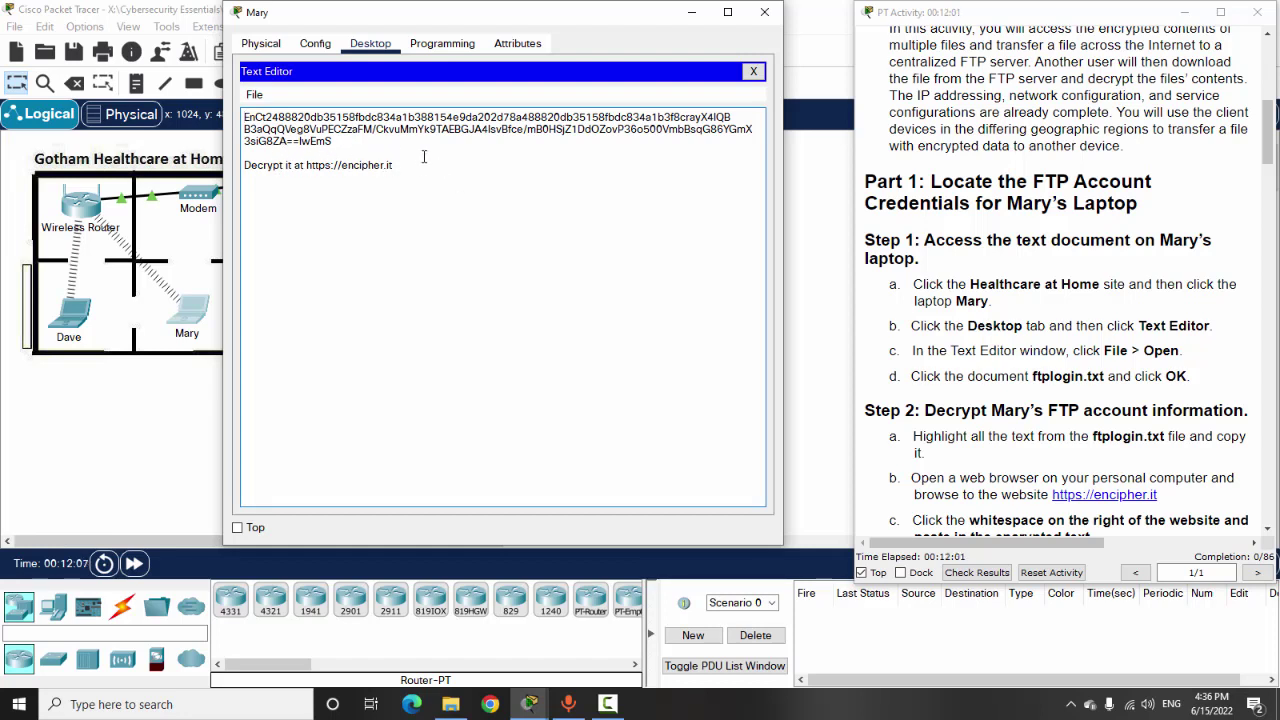
{"action": "left_click_drag", "start_coordinate": [409, 168], "coordinate": [233, 105]}
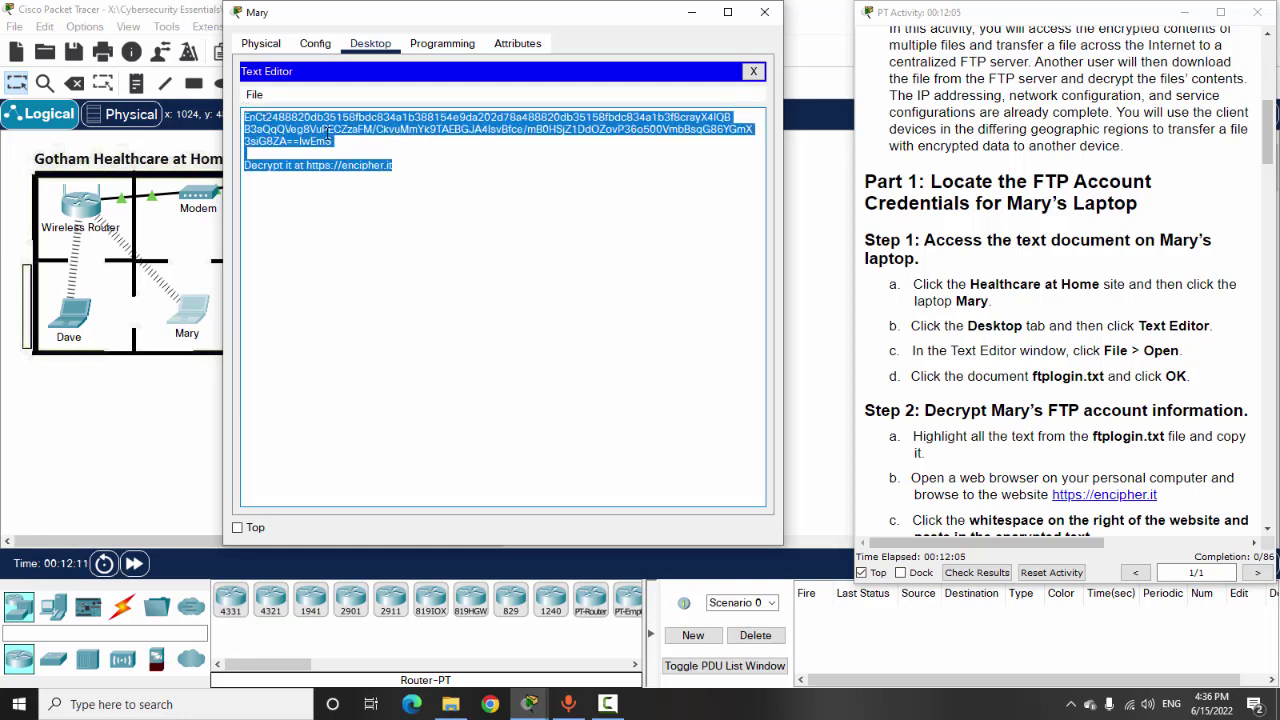
{"action": "right_click", "coordinate": [330, 134]}
{"action": "left_click", "coordinate": [380, 207]}
{"action": "left_click", "coordinate": [380, 207]}
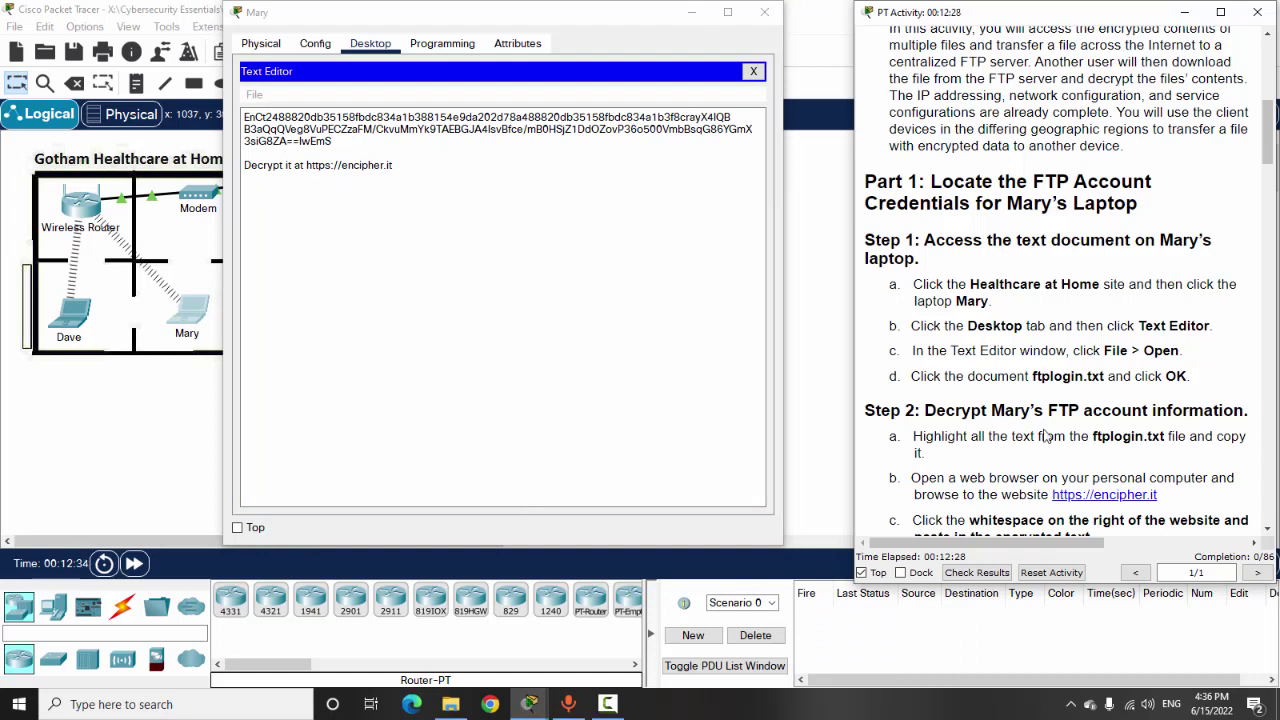
{"action": "scroll", "coordinate": [1110, 460], "scroll_direction": "down", "scroll_amount": 1}
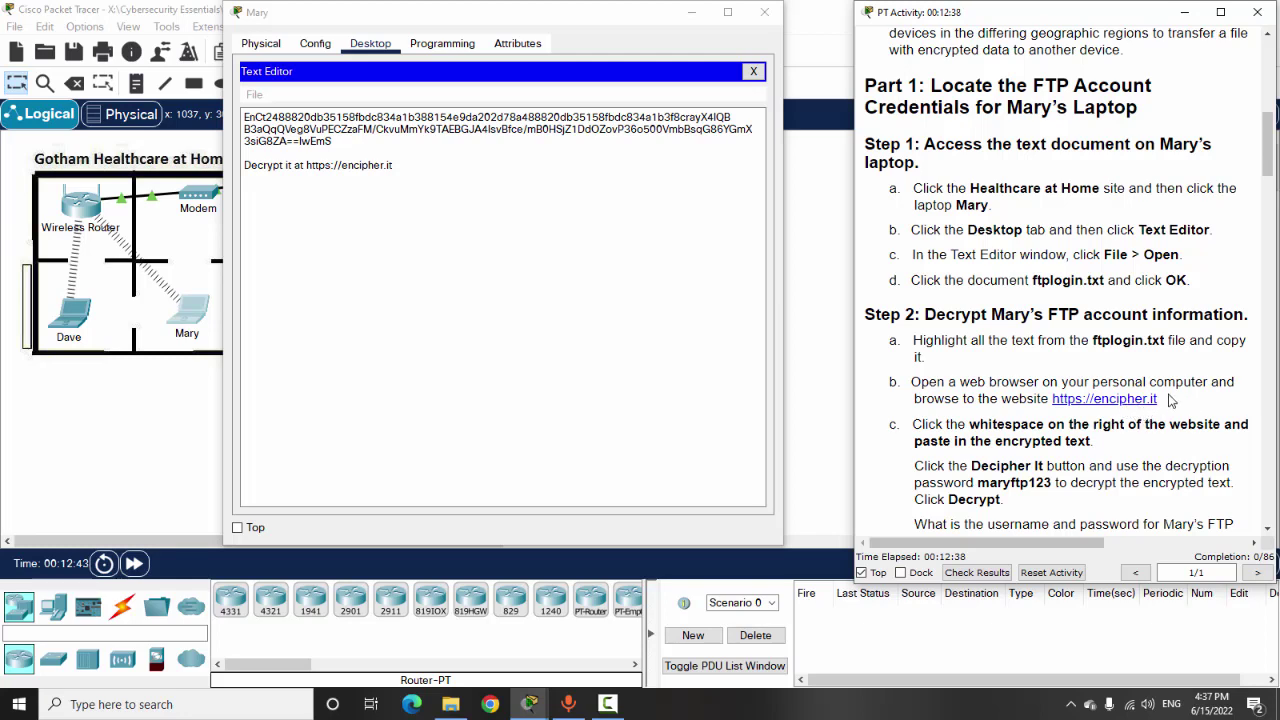
{"action": "left_click_drag", "start_coordinate": [1168, 400], "coordinate": [1052, 404]}
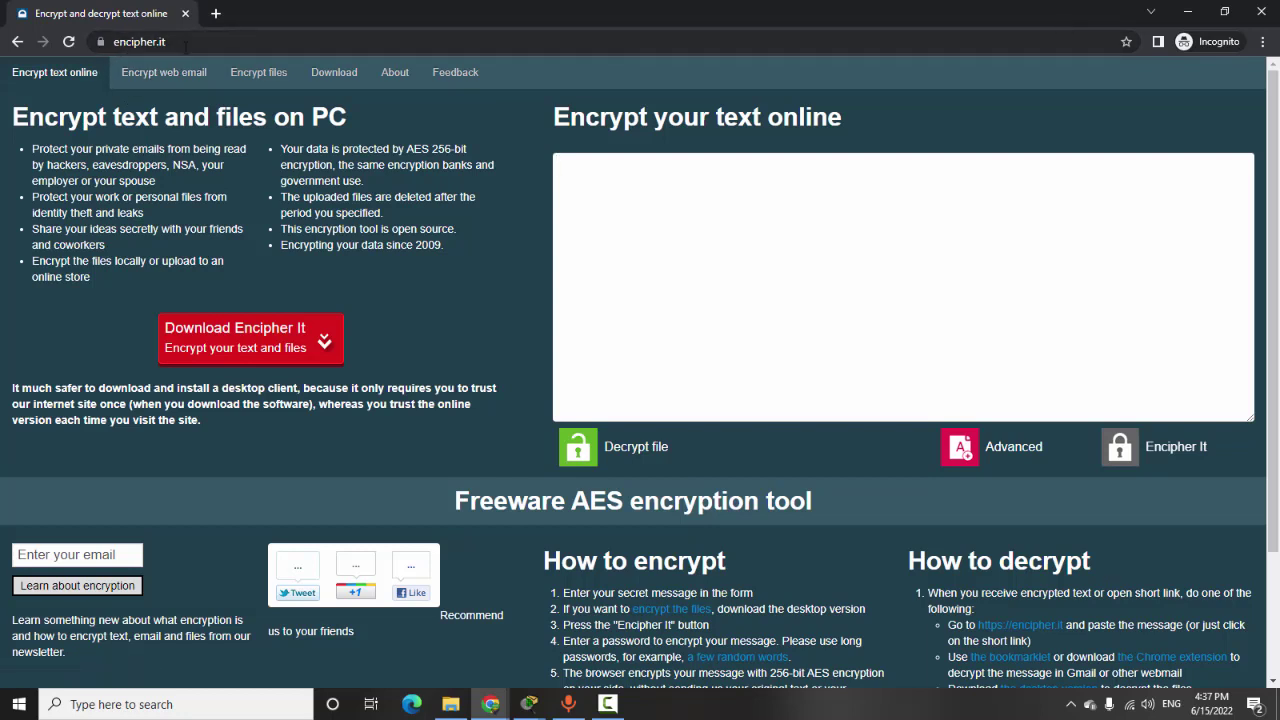
Paste ftplogin.txt's full EnCt2 encrypted text into encipher.it's message box, replacing the site address.
{"action": "right_click", "coordinate": [585, 175]}
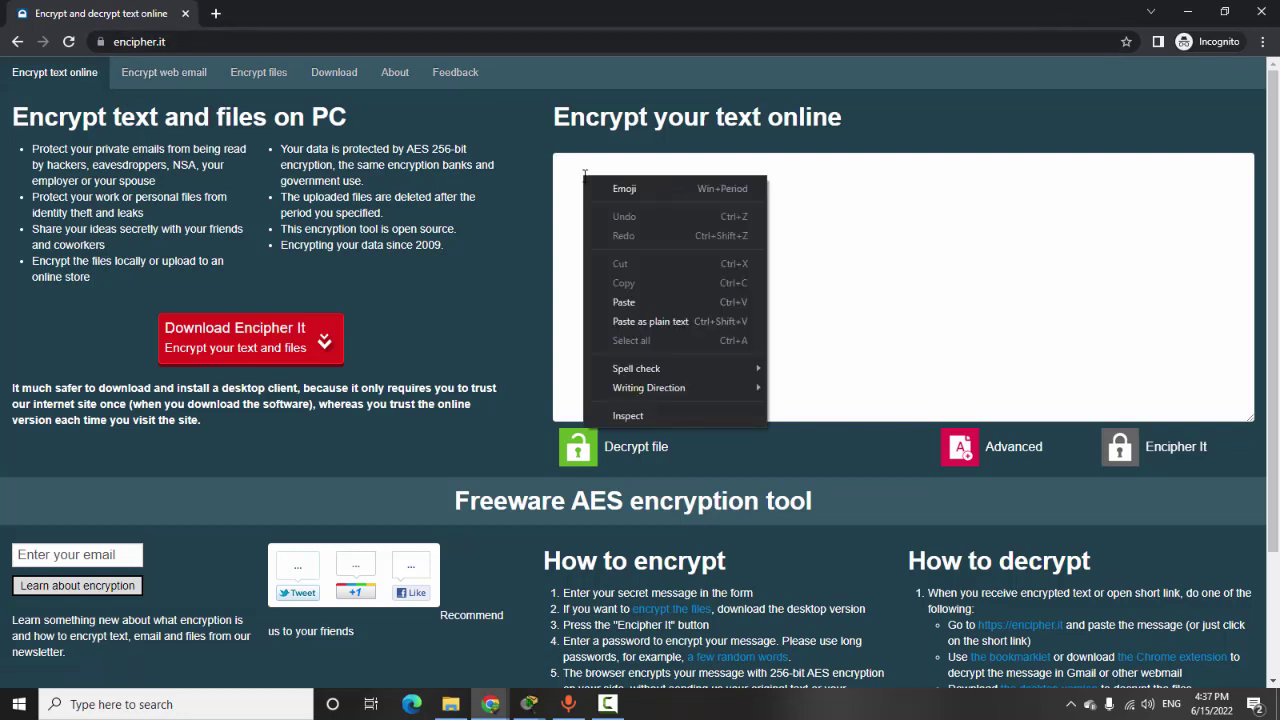
{"action": "left_click", "coordinate": [655, 297]}
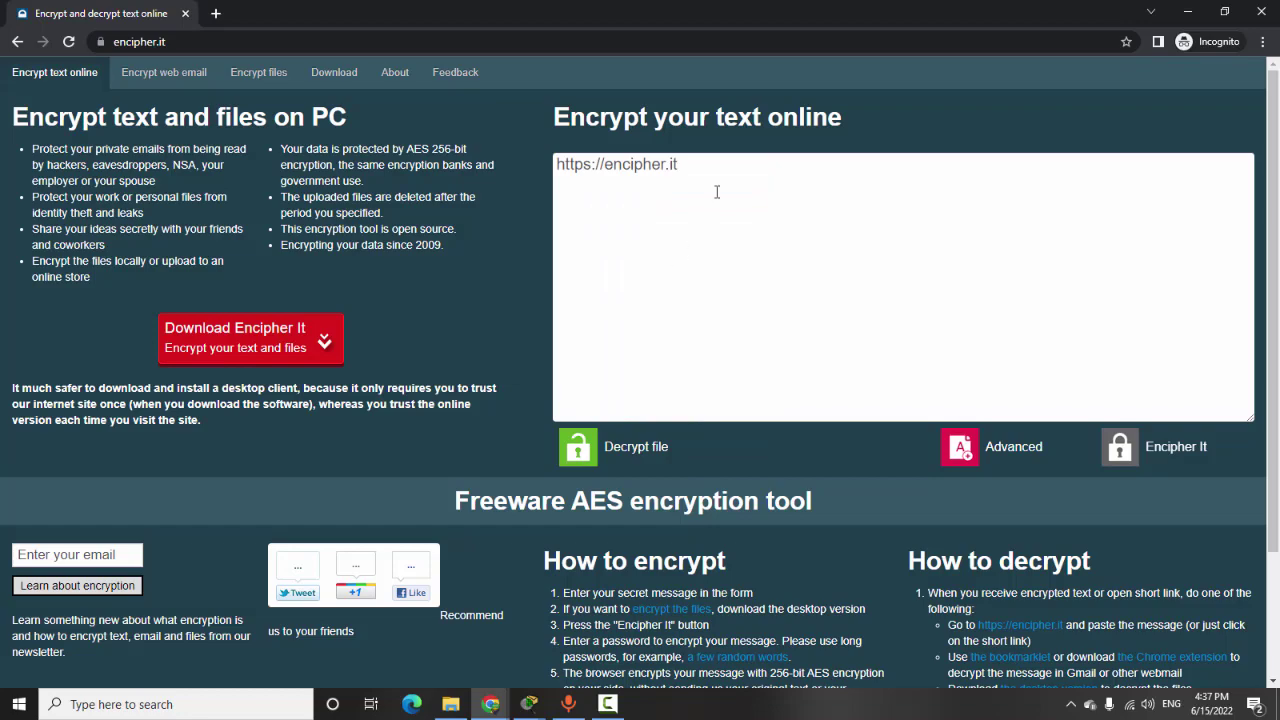
{"action": "left_click", "coordinate": [529, 704]}
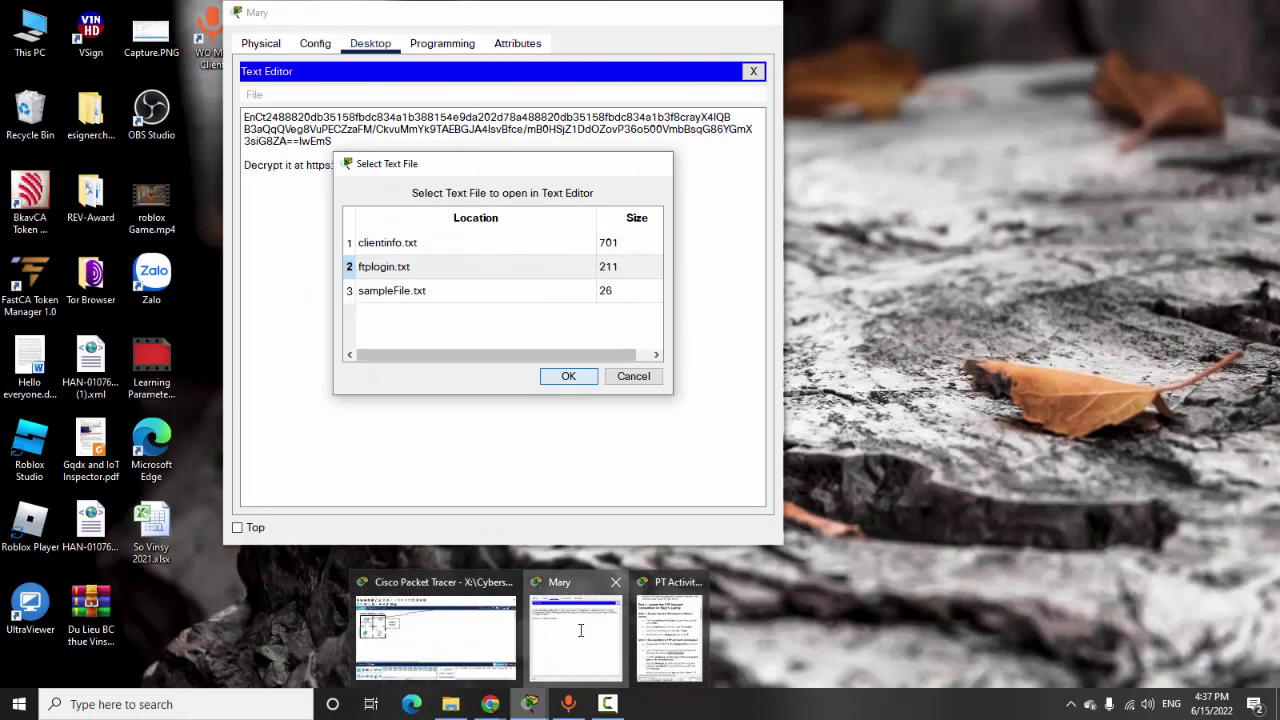
{"action": "left_click", "coordinate": [574, 632]}
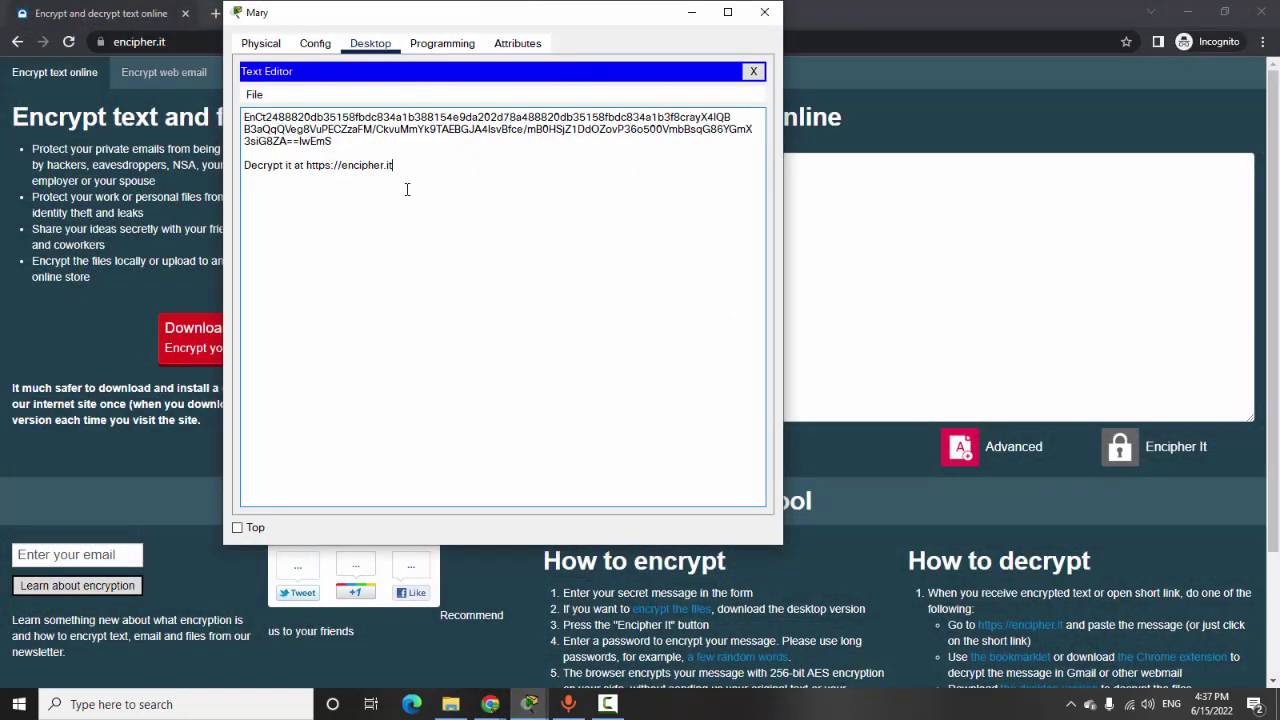
{"action": "key", "text": "ctrl+a"}
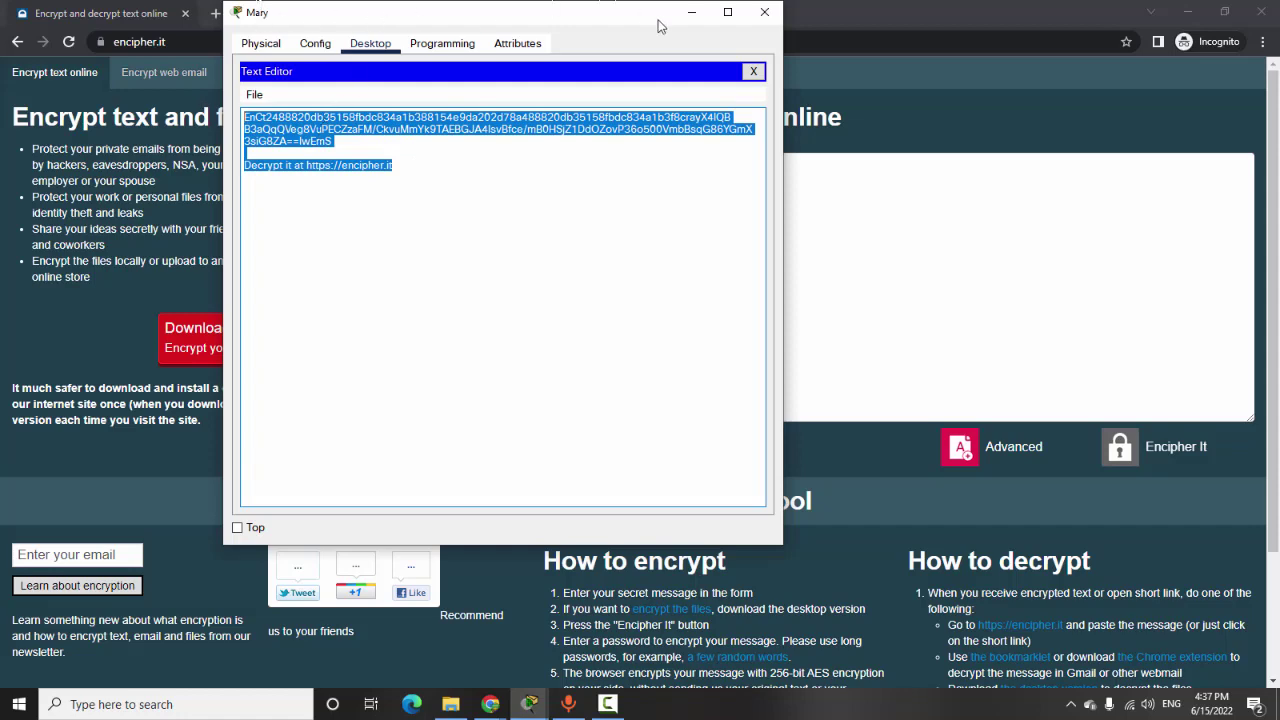
{"action": "left_click", "coordinate": [695, 14]}
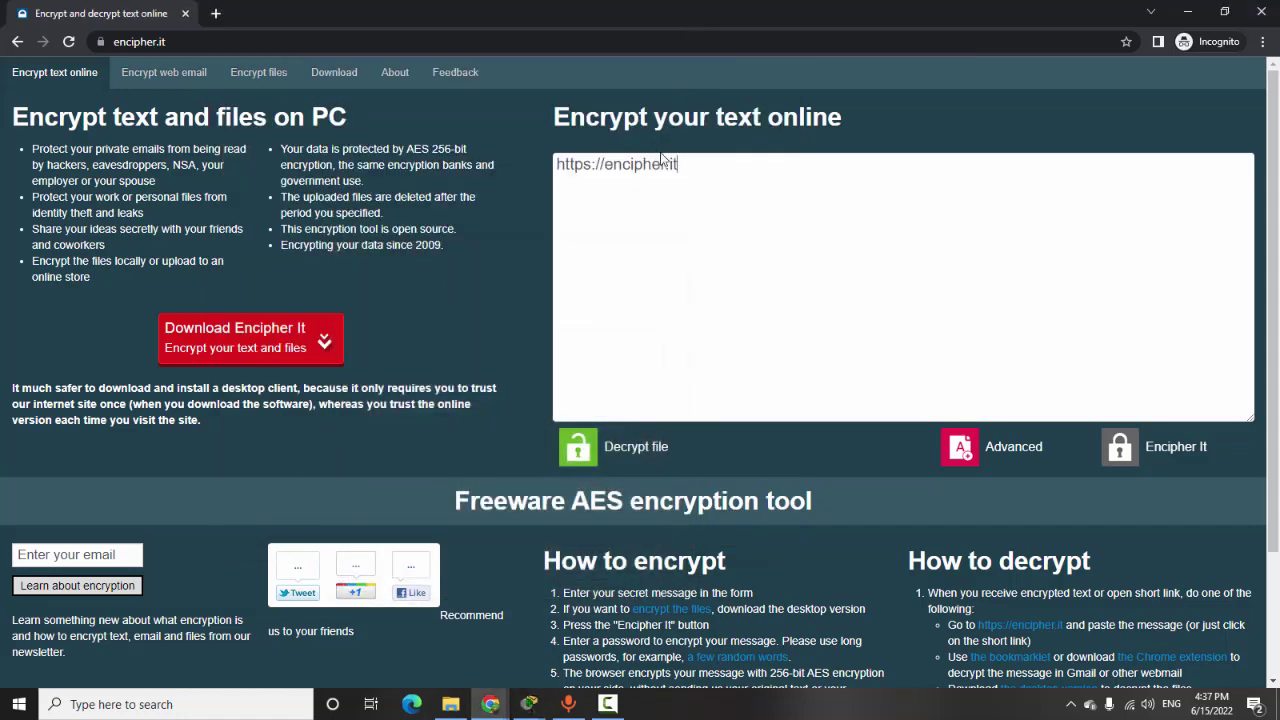
{"action": "left_click", "coordinate": [572, 165]}
{"action": "key", "text": "ctrl+a"}
{"action": "key", "text": "ctrl+v"}
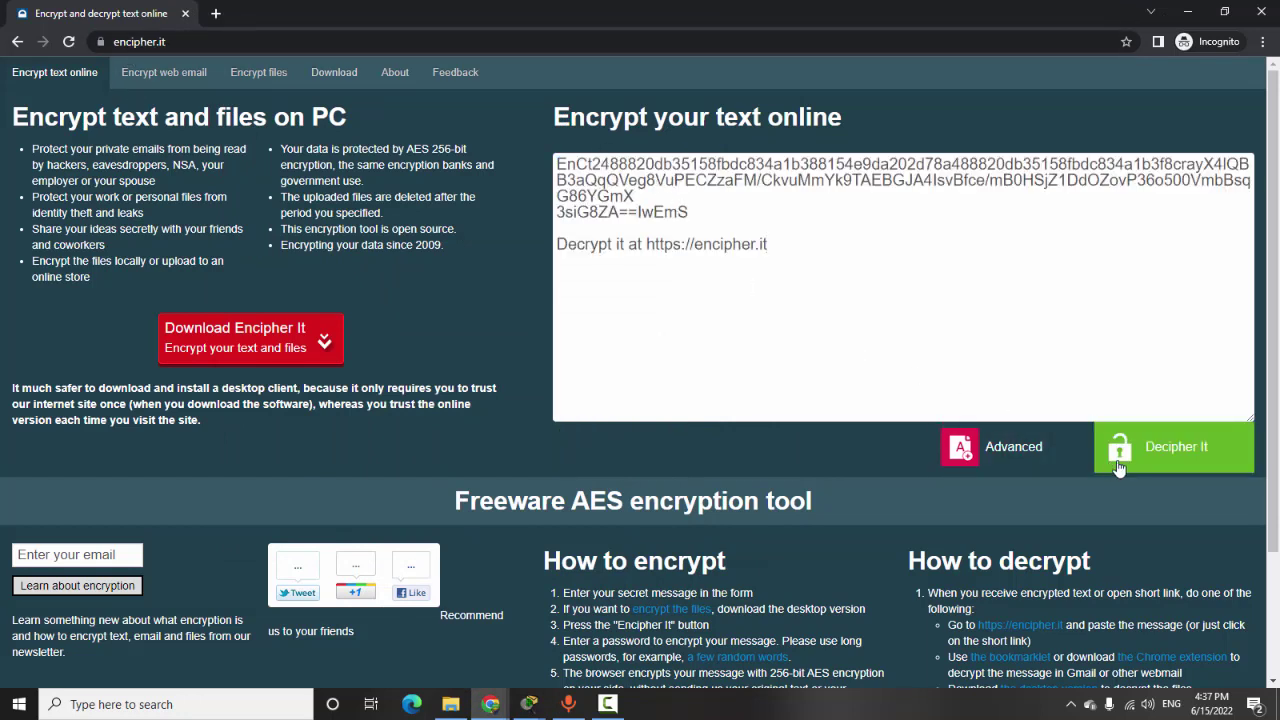
Start Decipher It and select the decryption password in the PT Activity instructions.
{"action": "left_click", "coordinate": [1173, 459]}
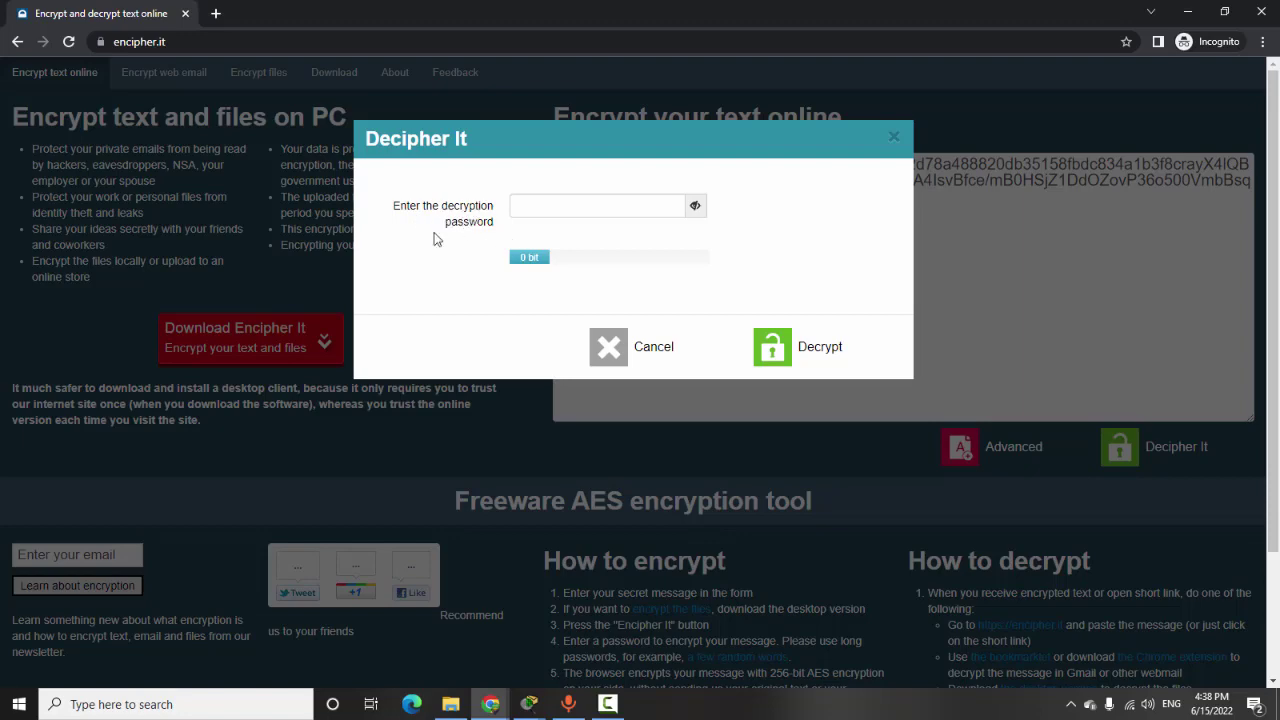
{"action": "mouse_move", "coordinate": [529, 704]}
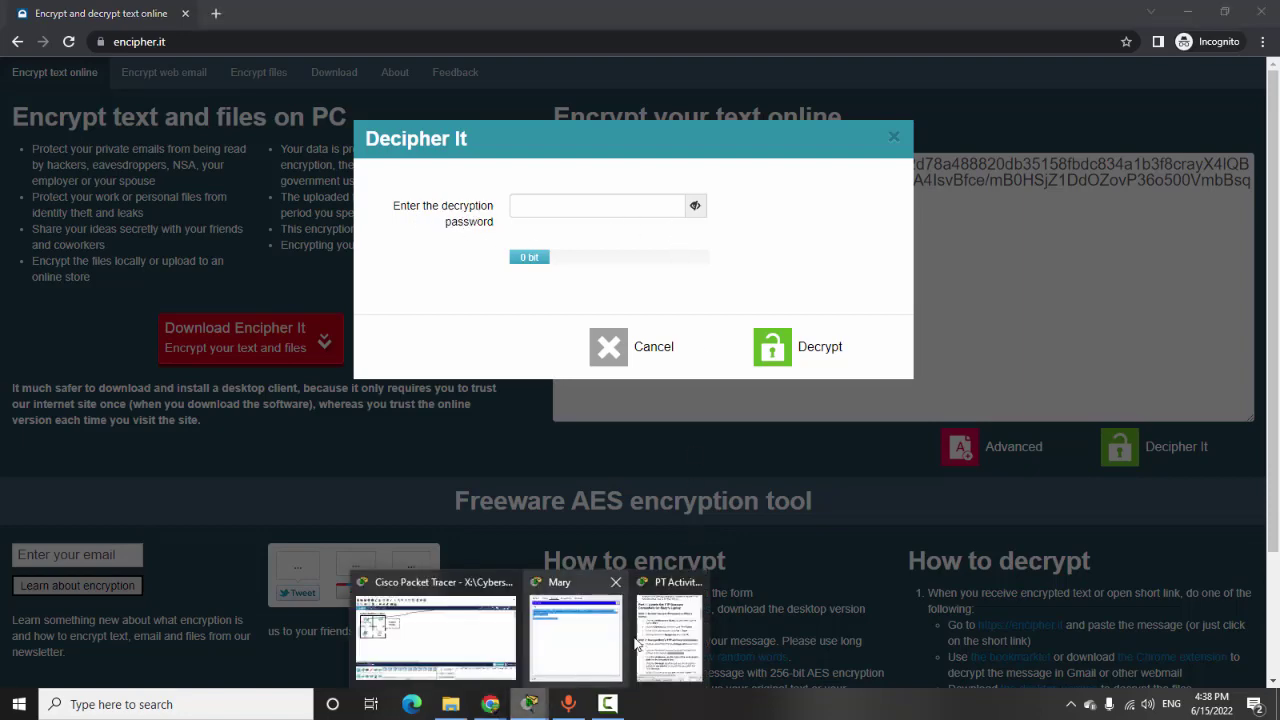
{"action": "left_click", "coordinate": [670, 625]}
{"action": "left_click", "coordinate": [1121, 418]}
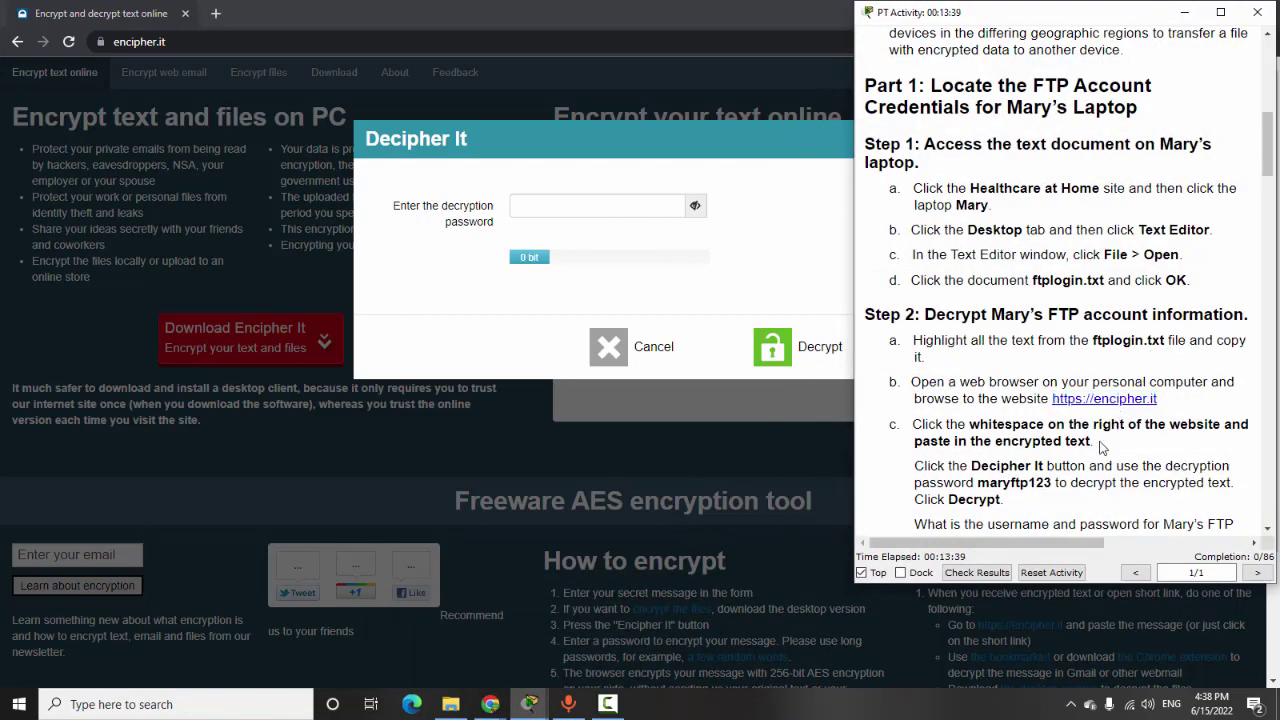
{"action": "scroll", "coordinate": [1080, 448], "scroll_direction": "down", "scroll_amount": 1}
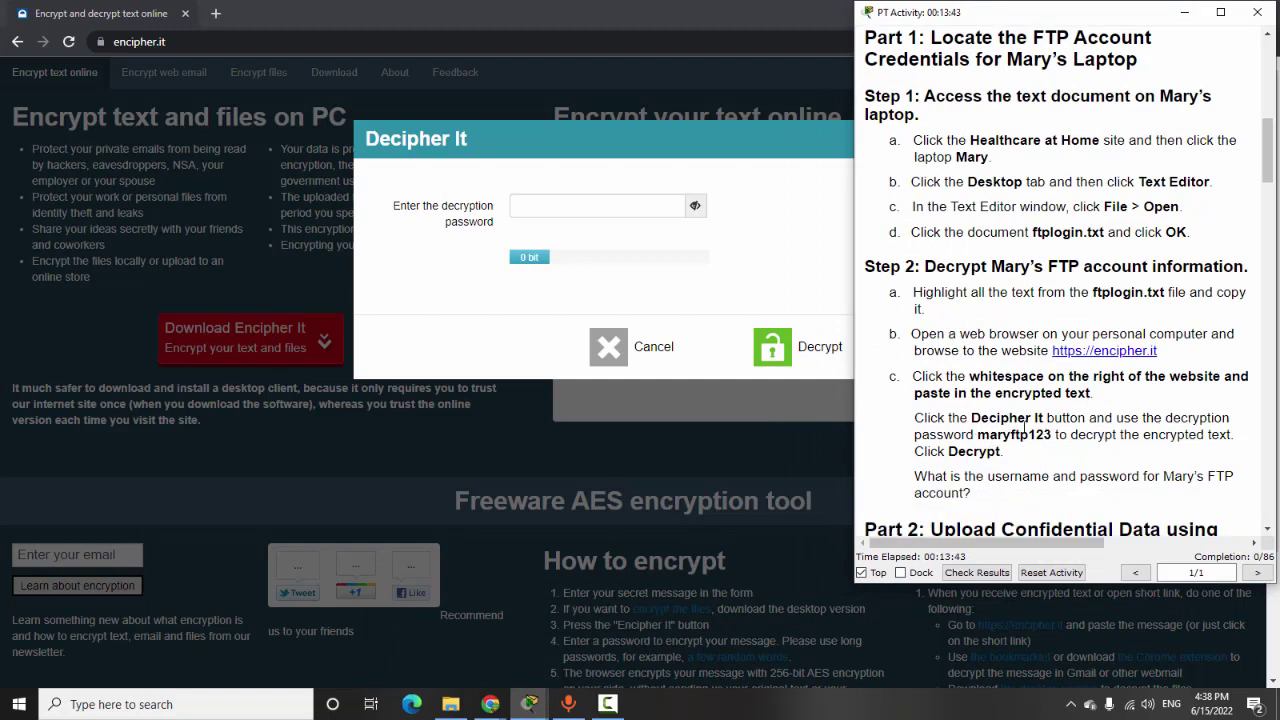
{"action": "left_click_drag", "start_coordinate": [980, 436], "coordinate": [1053, 435]}
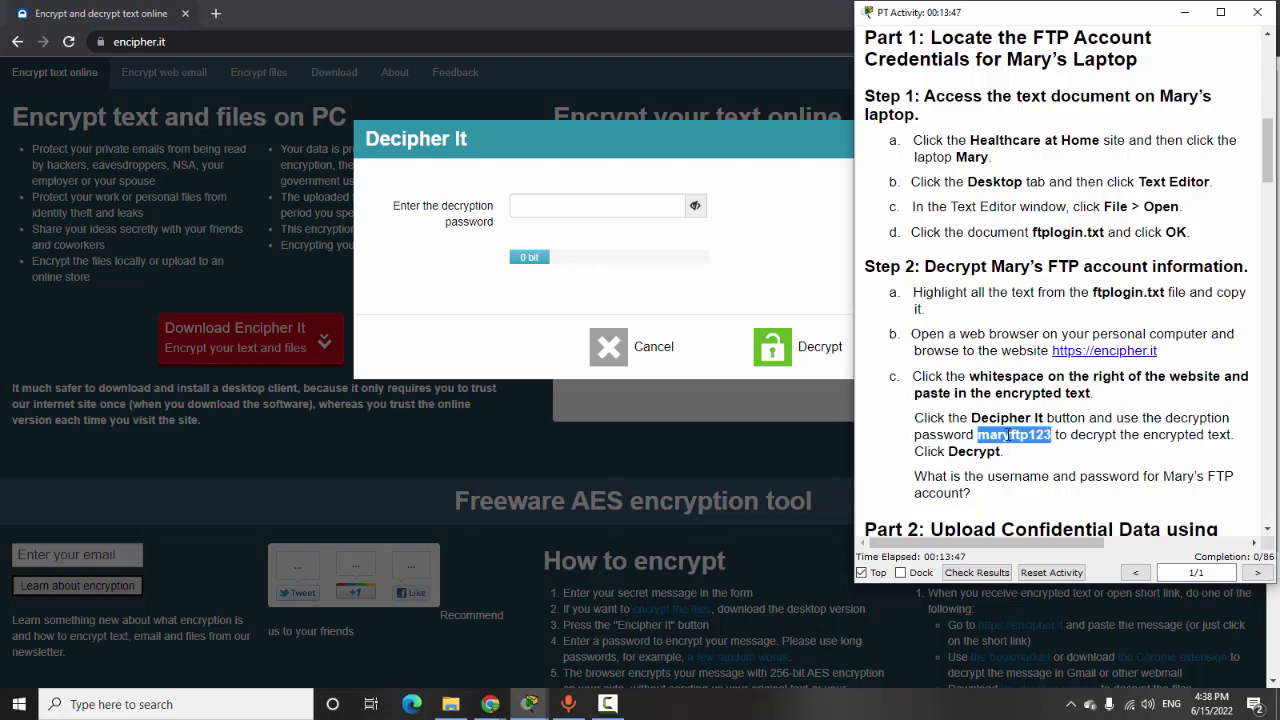
Paste the password into encipher.it and decrypt, revealing the FTP username and password.
{"action": "left_click", "coordinate": [563, 206]}
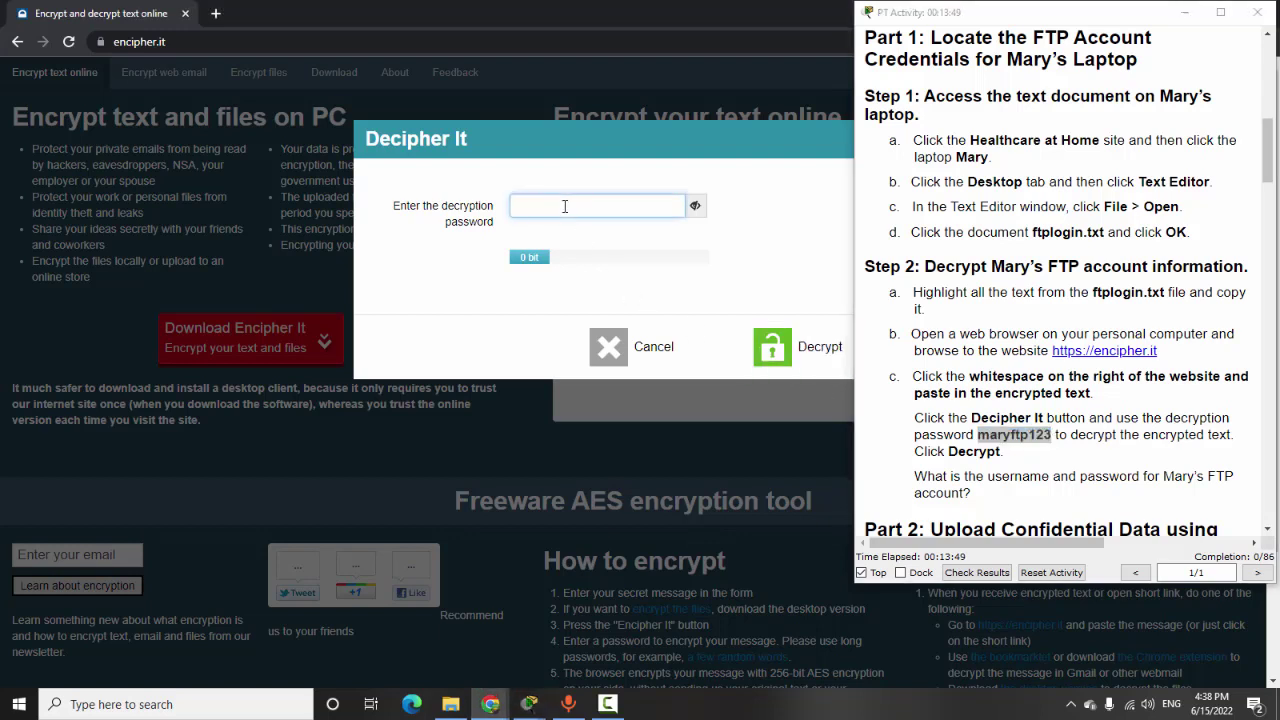
{"action": "key", "text": "ctrl+v"}
{"action": "left_click", "coordinate": [739, 137]}
{"action": "key", "text": "ctrl+a"}
{"action": "left_click", "coordinate": [820, 304]}
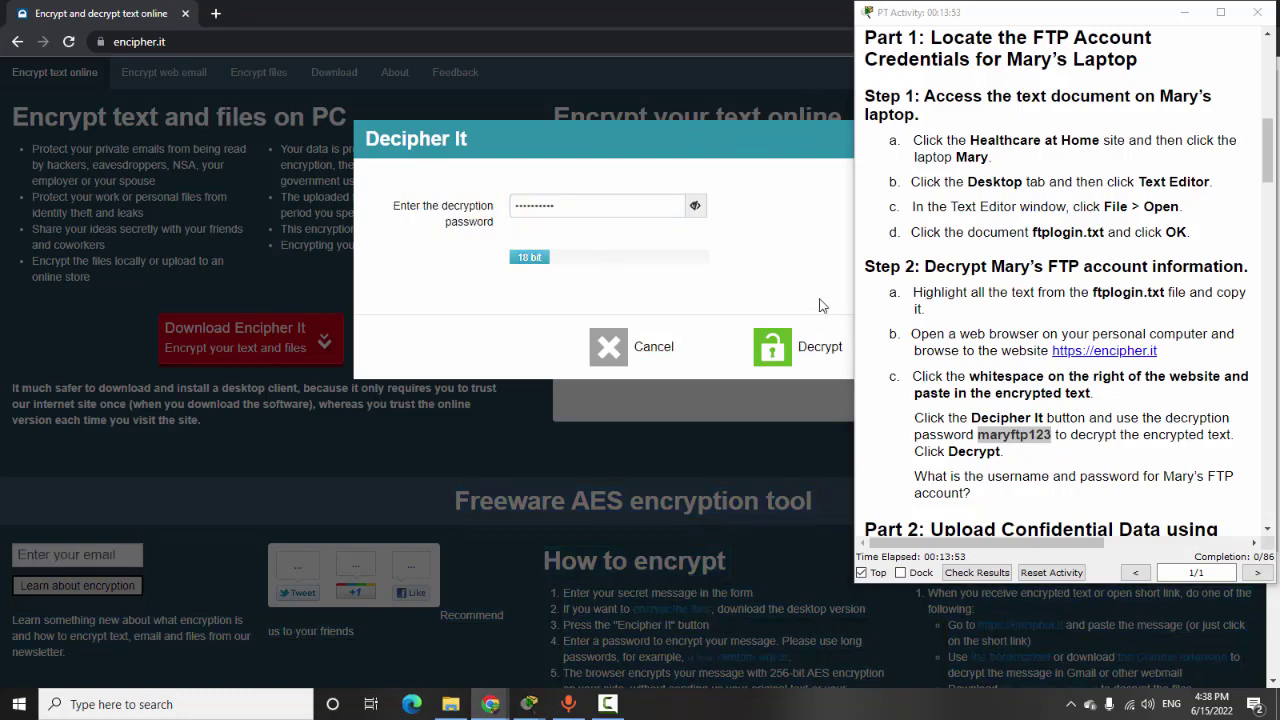
{"action": "left_click", "coordinate": [808, 347]}
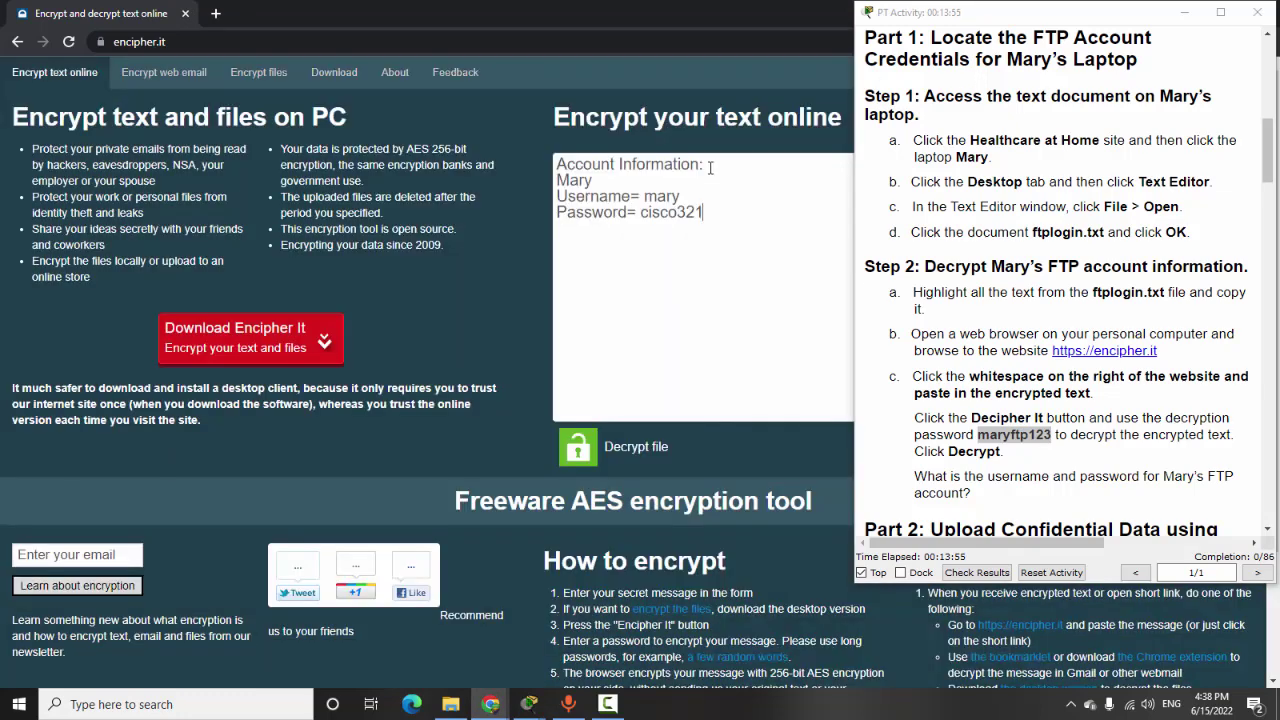
{"action": "left_click", "coordinate": [1184, 12]}
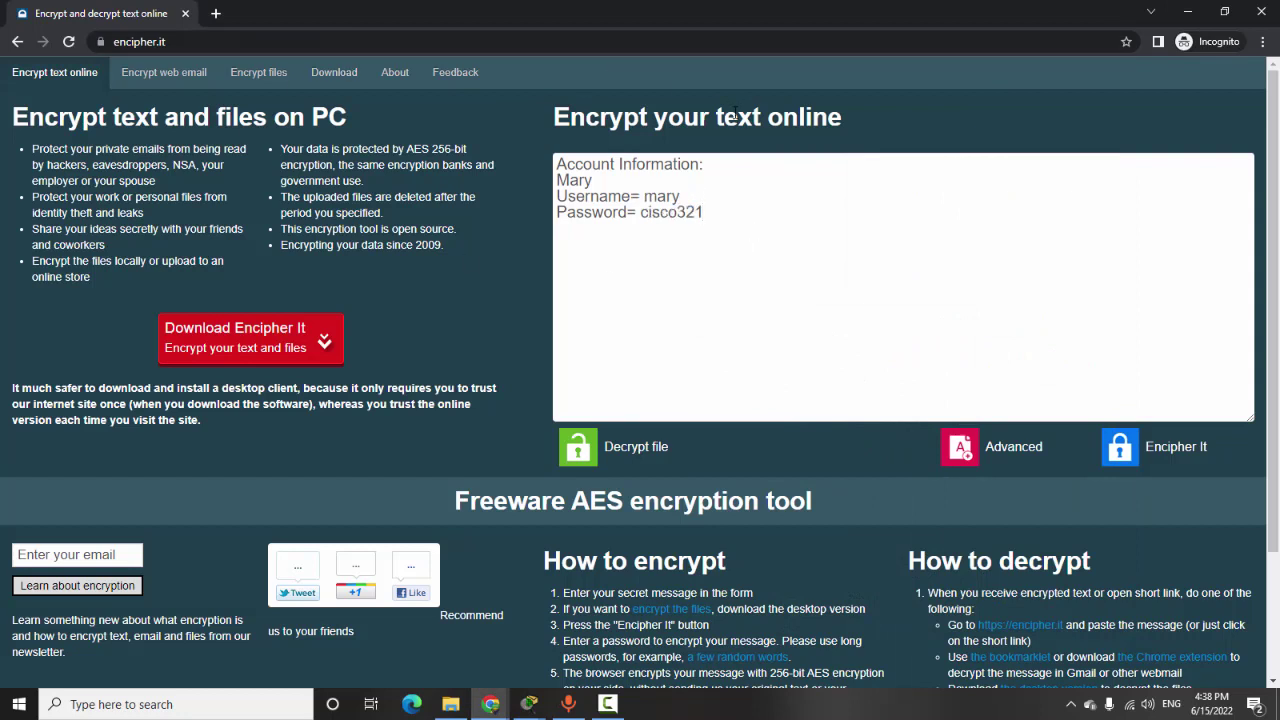
Read the decrypted account details in Encipher.it, then deselect the text.
{"action": "left_click_drag", "start_coordinate": [704, 212], "coordinate": [539, 165]}
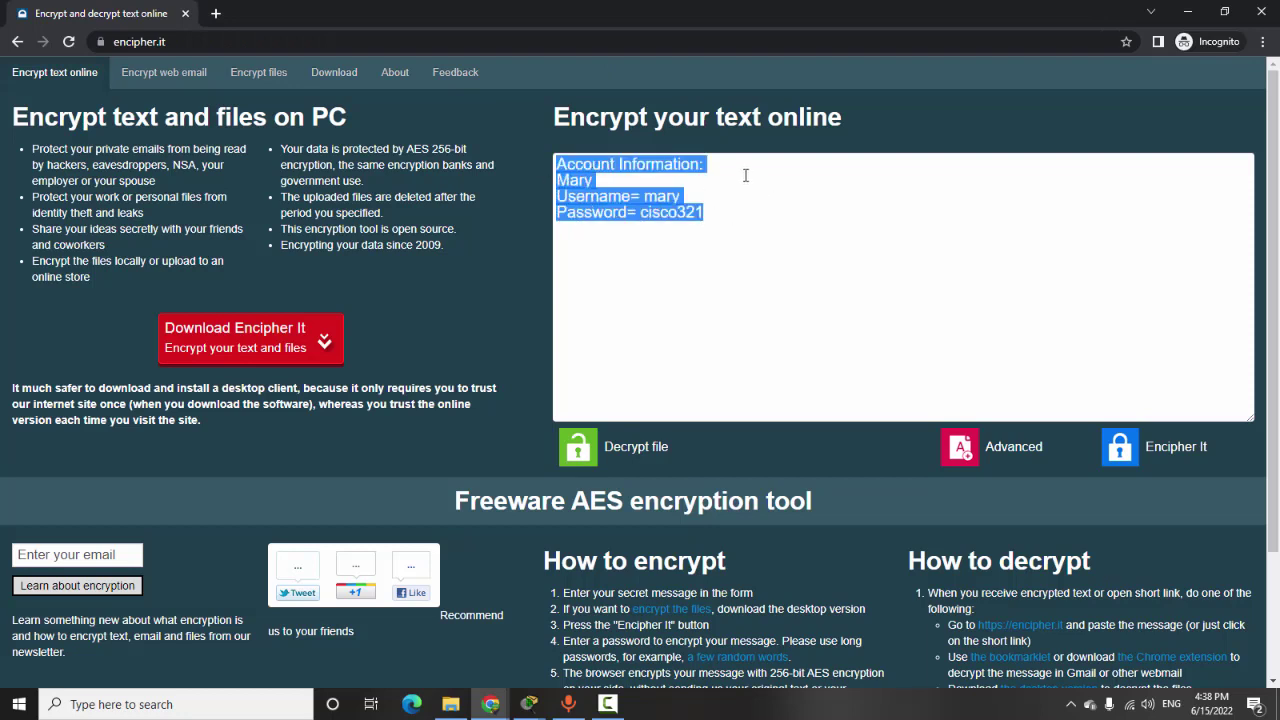
{"action": "left_click", "coordinate": [637, 214]}
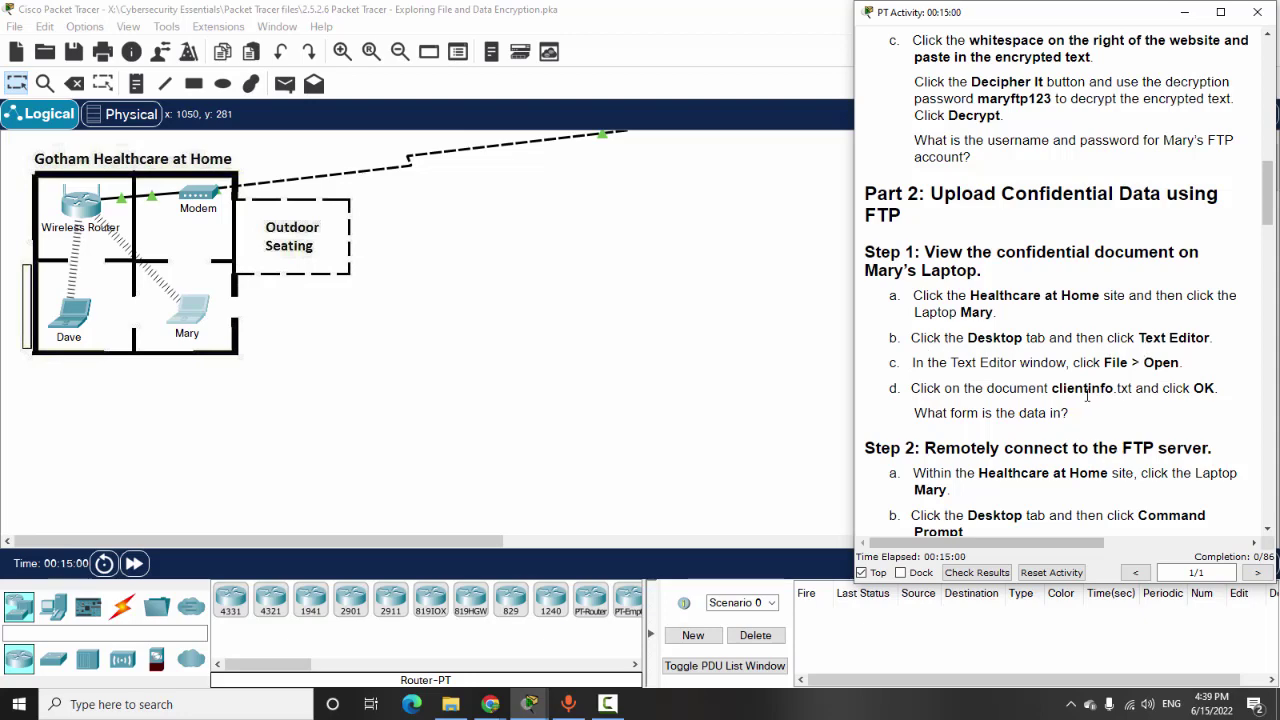
Open clientinfo.txt in the laptop's Text Editor to view its encrypted contents.
{"action": "left_click_drag", "start_coordinate": [1052, 389], "coordinate": [1133, 393]}
{"action": "left_click", "coordinate": [1142, 430]}
{"action": "left_click", "coordinate": [175, 318]}
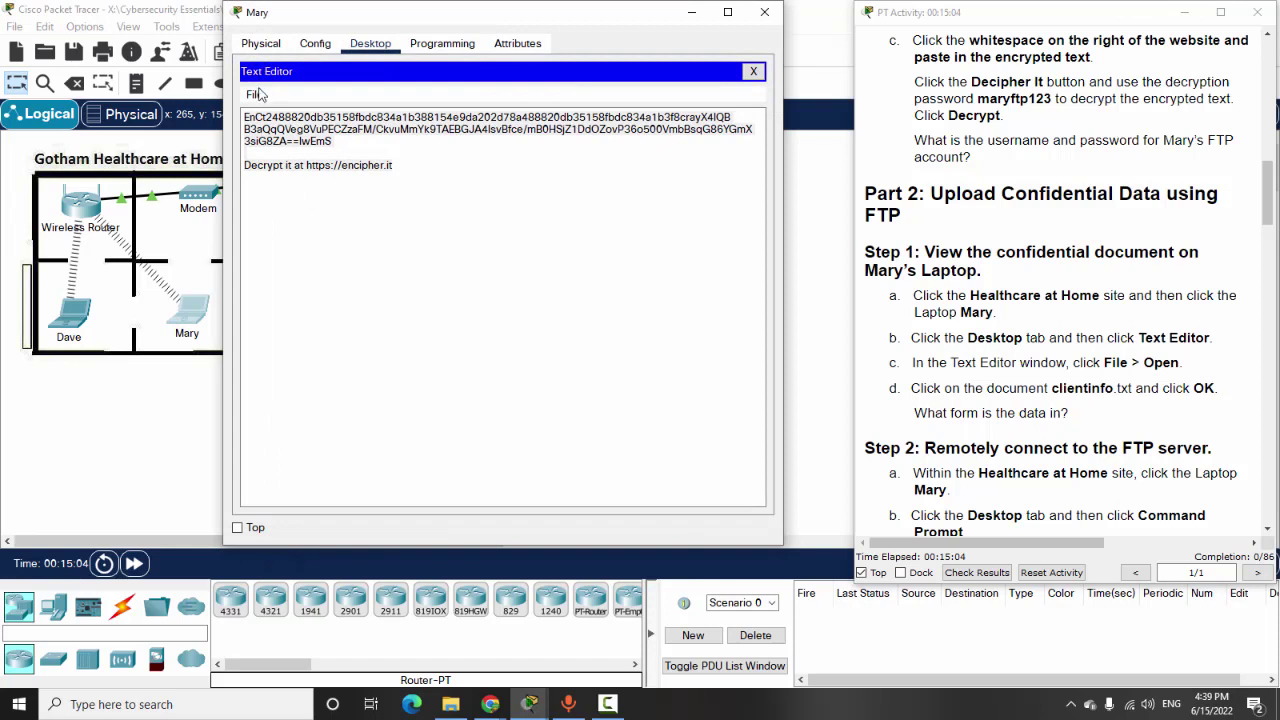
{"action": "left_click", "coordinate": [254, 94]}
{"action": "left_click", "coordinate": [281, 131]}
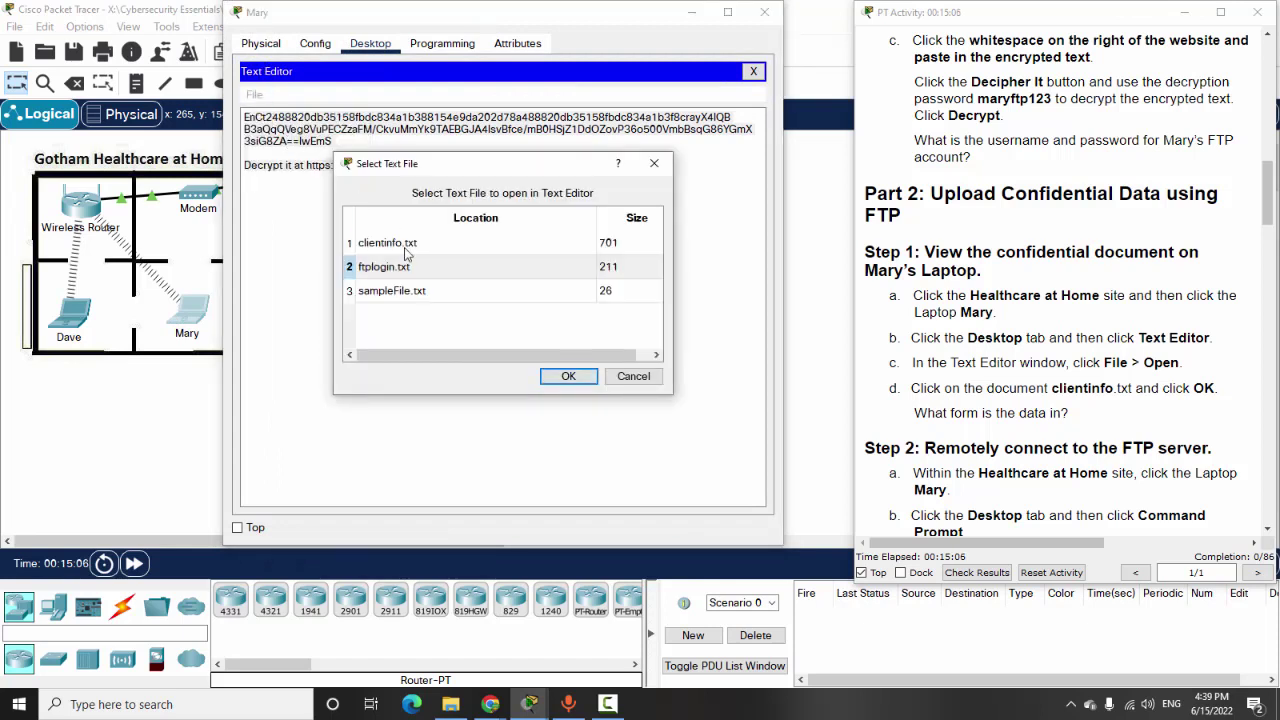
{"action": "left_click", "coordinate": [400, 248]}
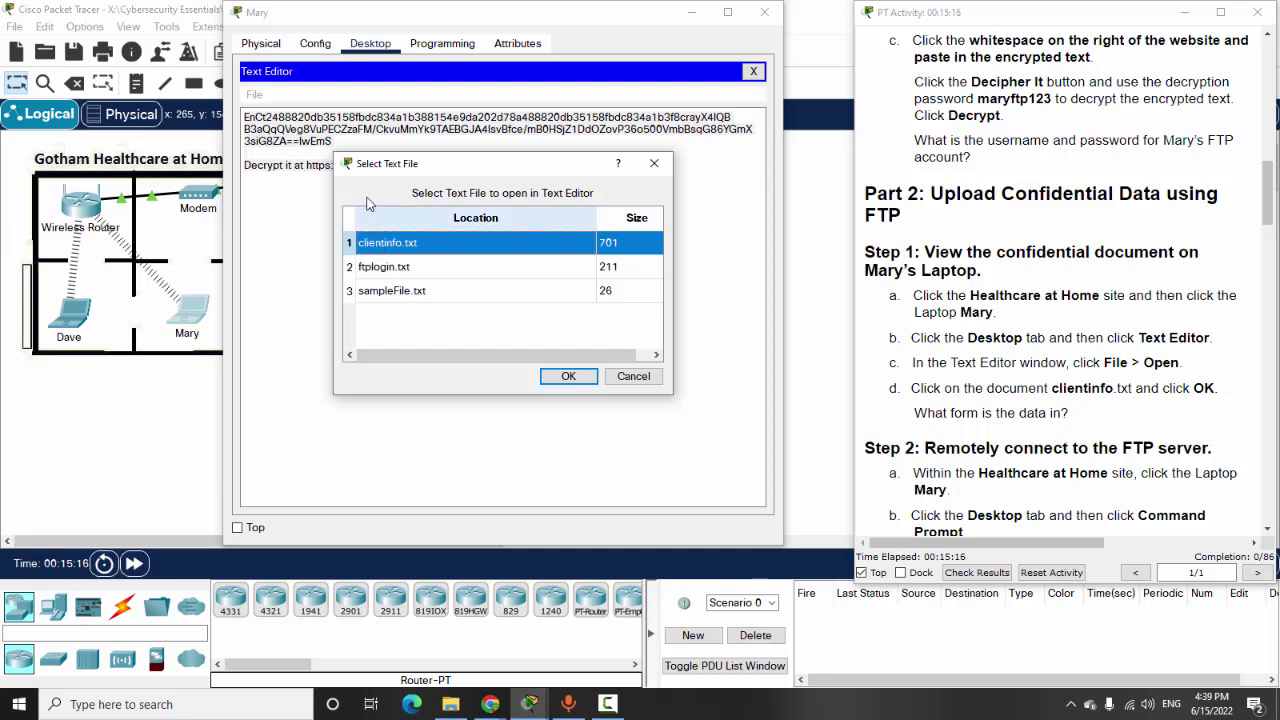
{"action": "left_click", "coordinate": [566, 376]}
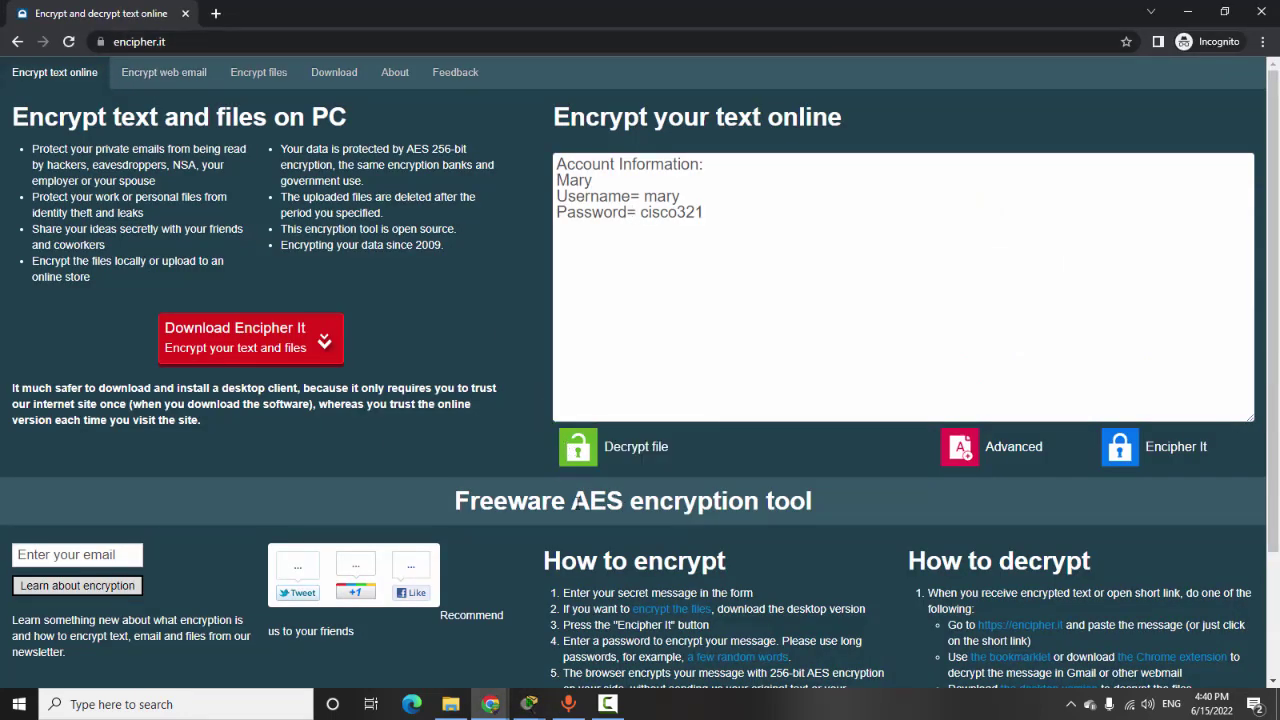
Glance at the AES encryption heading on Encipher.it, then return to Packet Tracer.
{"action": "left_click_drag", "start_coordinate": [578, 502], "coordinate": [746, 502]}
{"action": "left_click", "coordinate": [666, 503]}
{"action": "key", "text": "alt+Tab"}
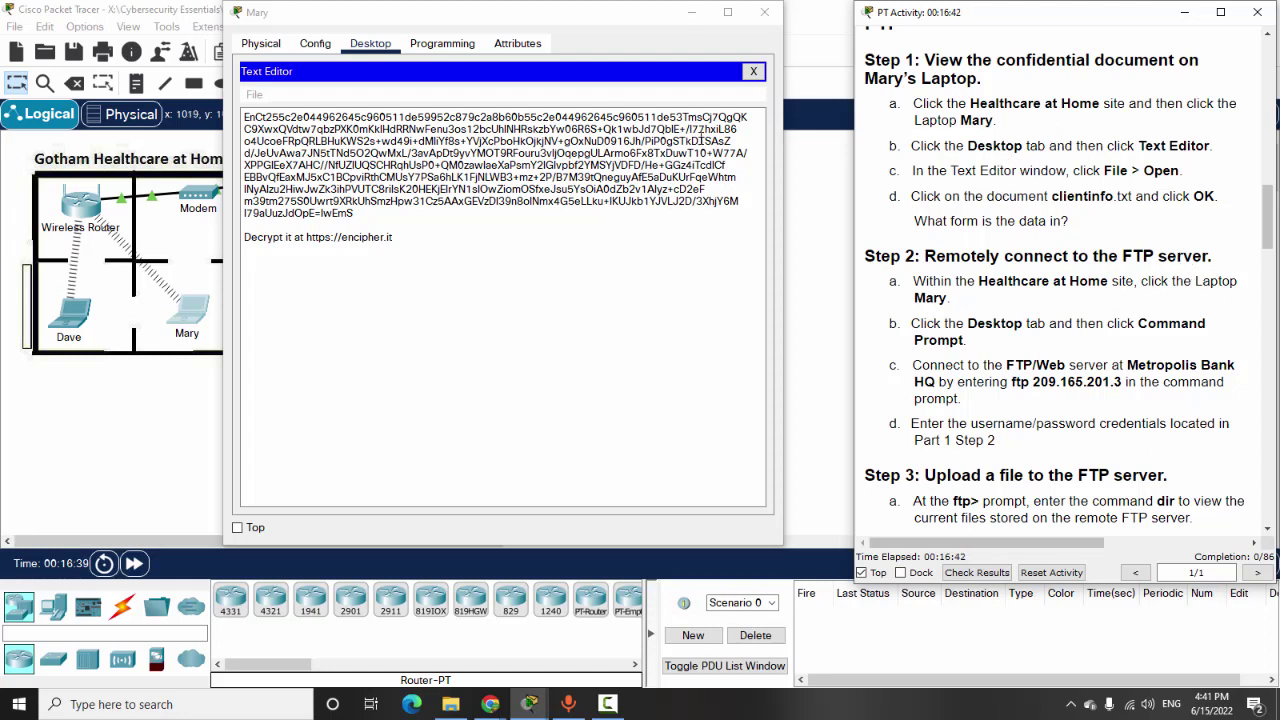
Close the Text Editor and connect the laptop's command prompt via ftp 209.165.201.3.
{"action": "left_click", "coordinate": [753, 72]}
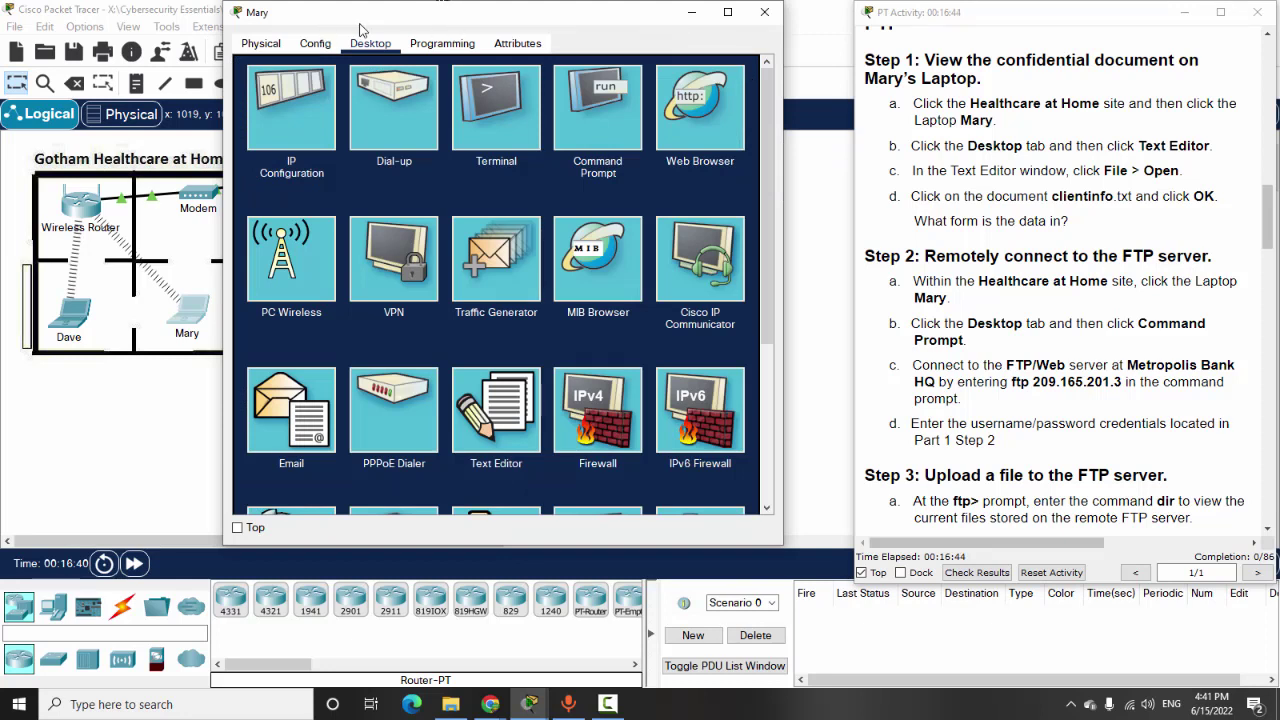
{"action": "left_click", "coordinate": [603, 145]}
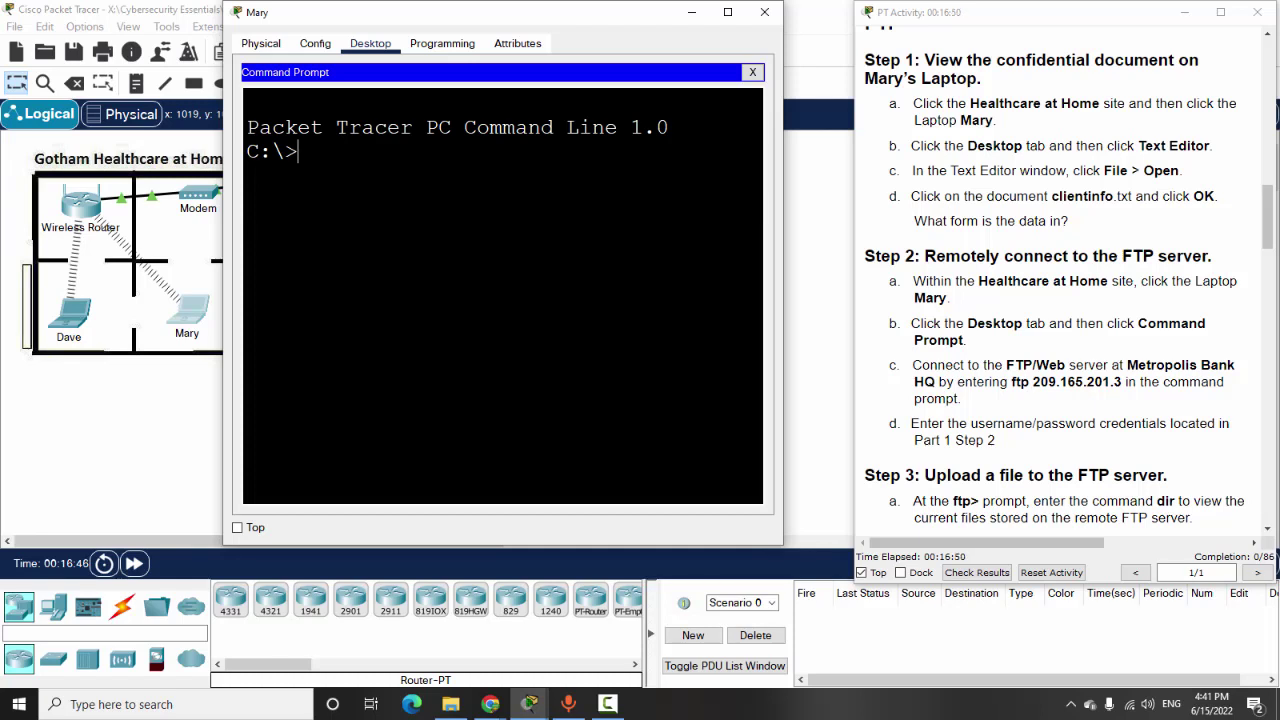
{"action": "type", "text": "fpt"}
{"action": "key", "text": "BackSpace"}
{"action": "key", "text": "BackSpace"}
{"action": "type", "text": "tp 209.165.201.3"}
{"action": "key", "text": "Return"}
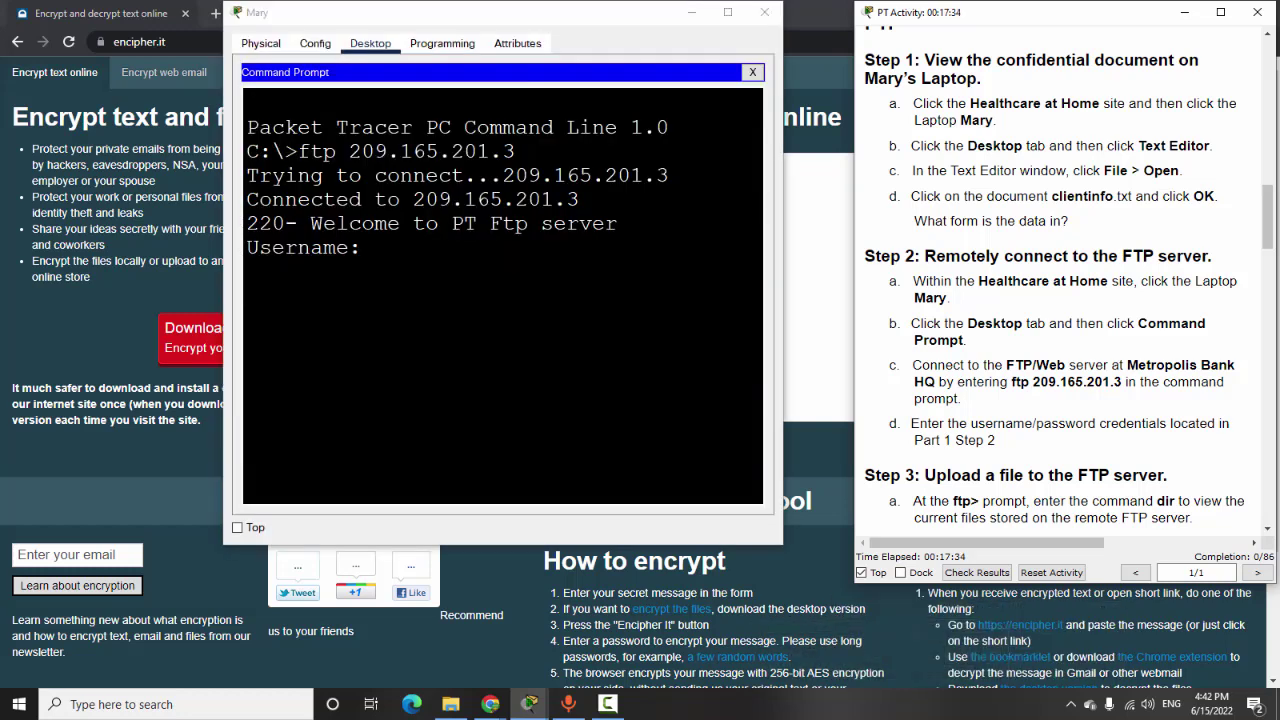
Log in to the FTP server with the account's username and password.
{"action": "left_click", "coordinate": [362, 247]}
{"action": "type", "text": "m"}
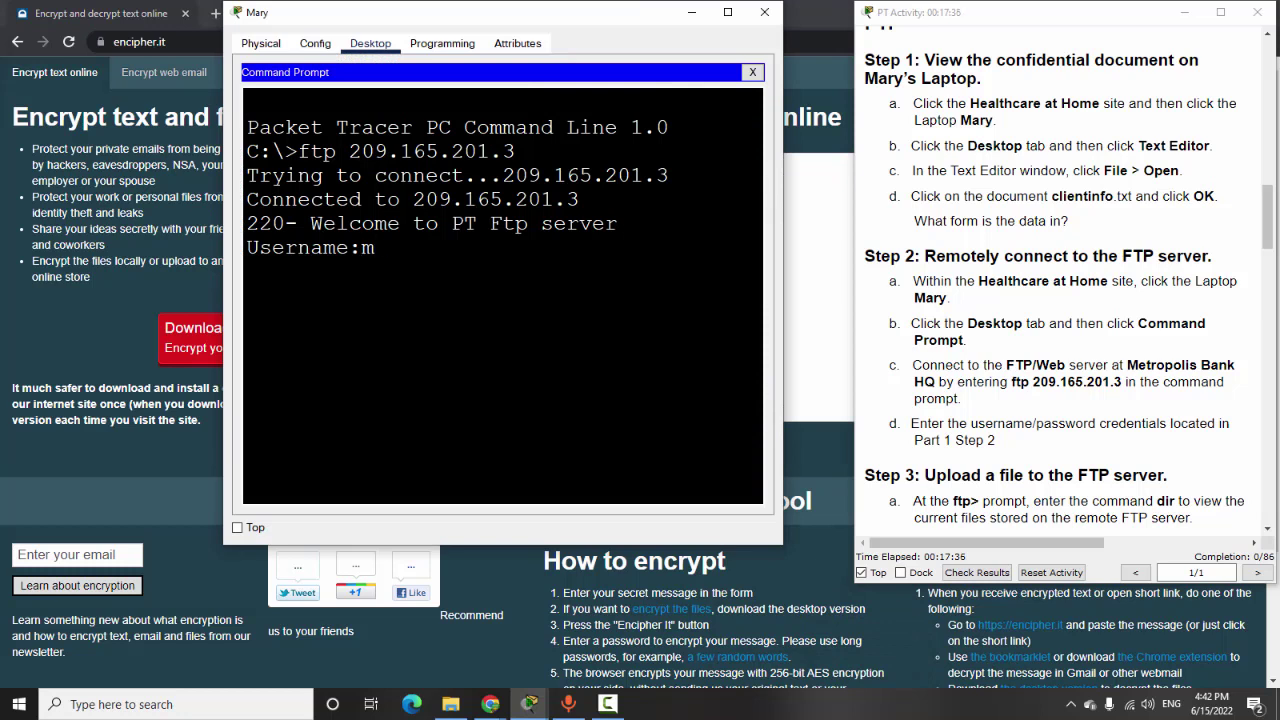
{"action": "type", "text": "arry"}
{"action": "key", "text": "BackSpace"}
{"action": "key", "text": "BackSpace"}
{"action": "type", "text": "y"}
{"action": "key", "text": "Return"}
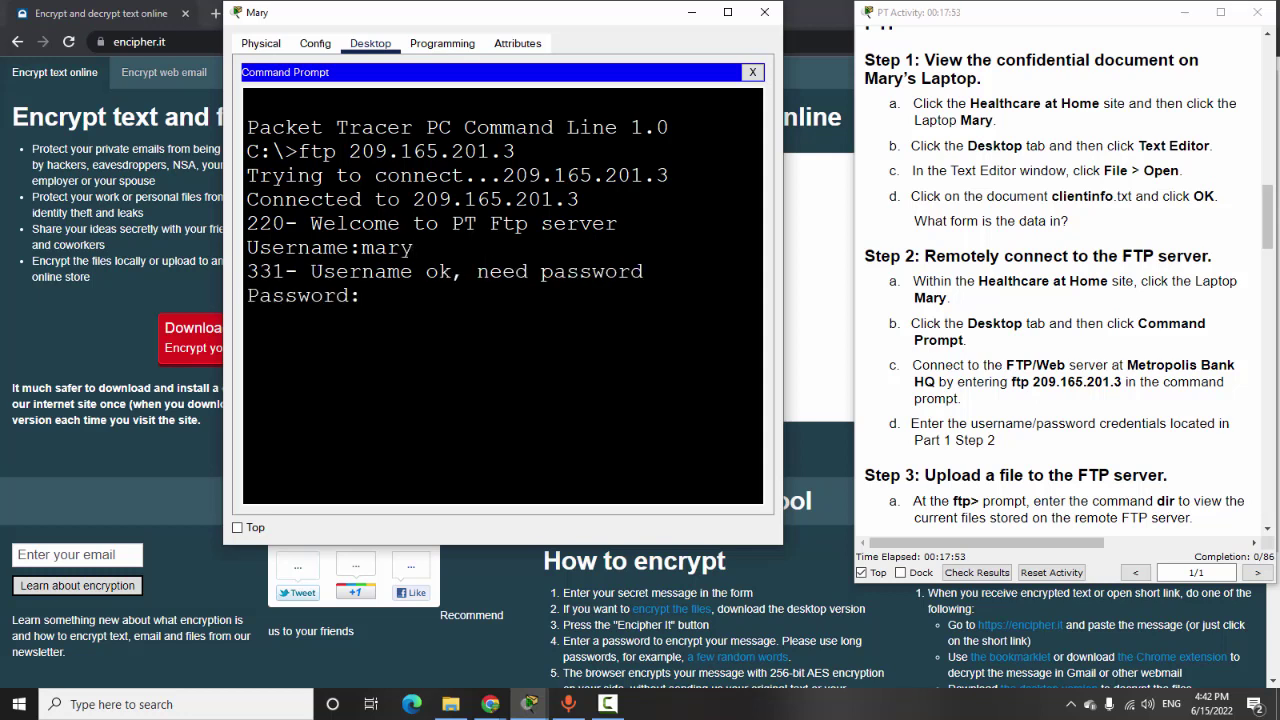
{"action": "key", "text": "Return"}
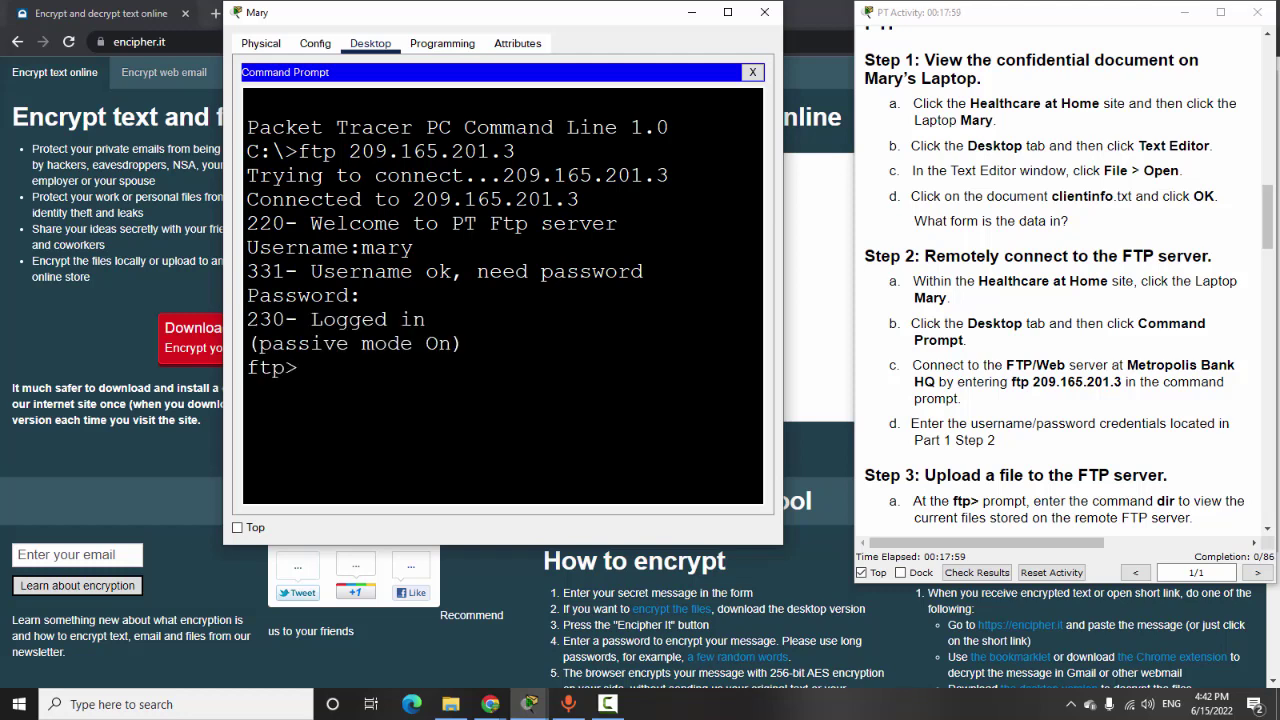
Check the upload step in the instructions and list the server's files with dir.
{"action": "scroll", "coordinate": [988, 319], "scroll_direction": "down", "scroll_amount": 5}
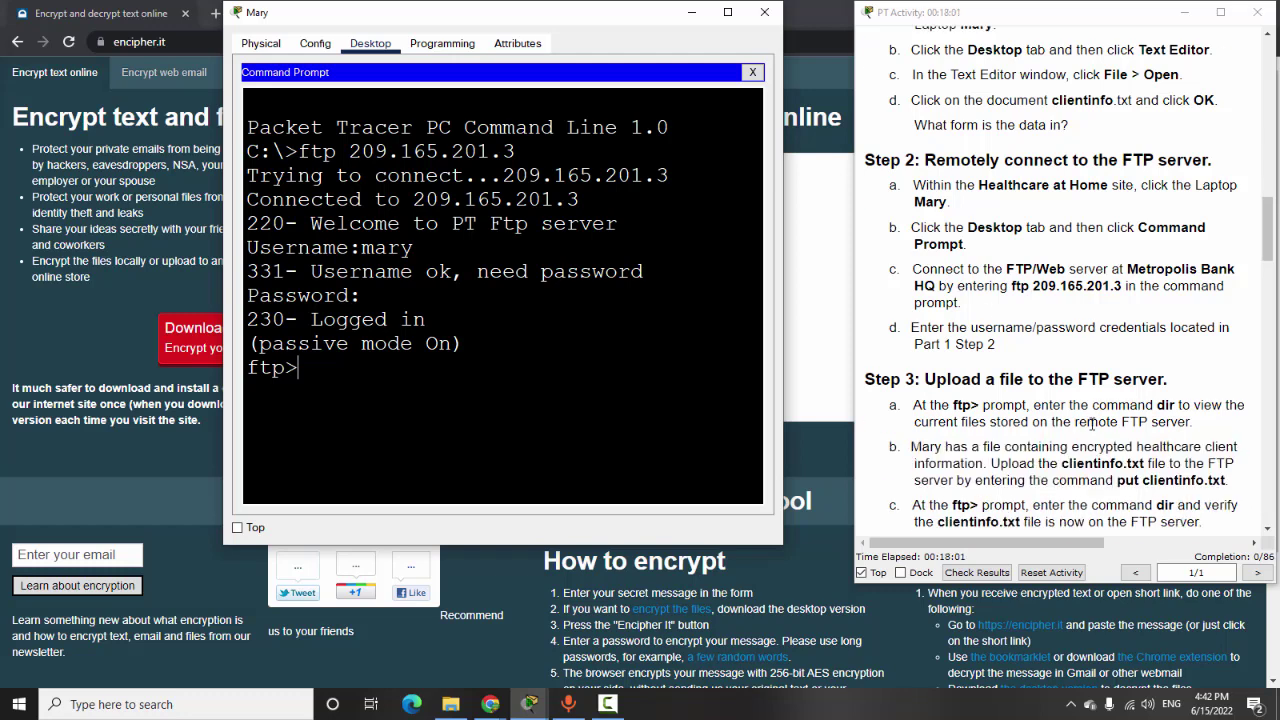
{"action": "left_click_drag", "start_coordinate": [924, 236], "coordinate": [1168, 238]}
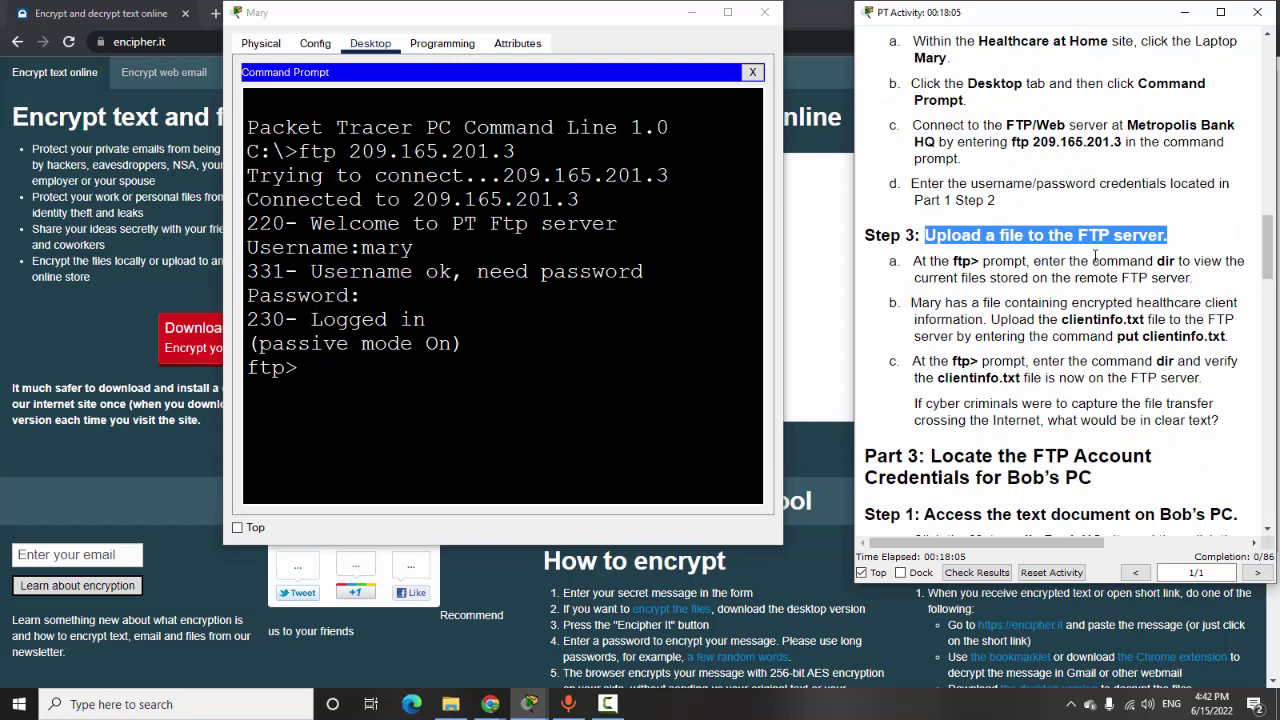
{"action": "left_click", "coordinate": [298, 368]}
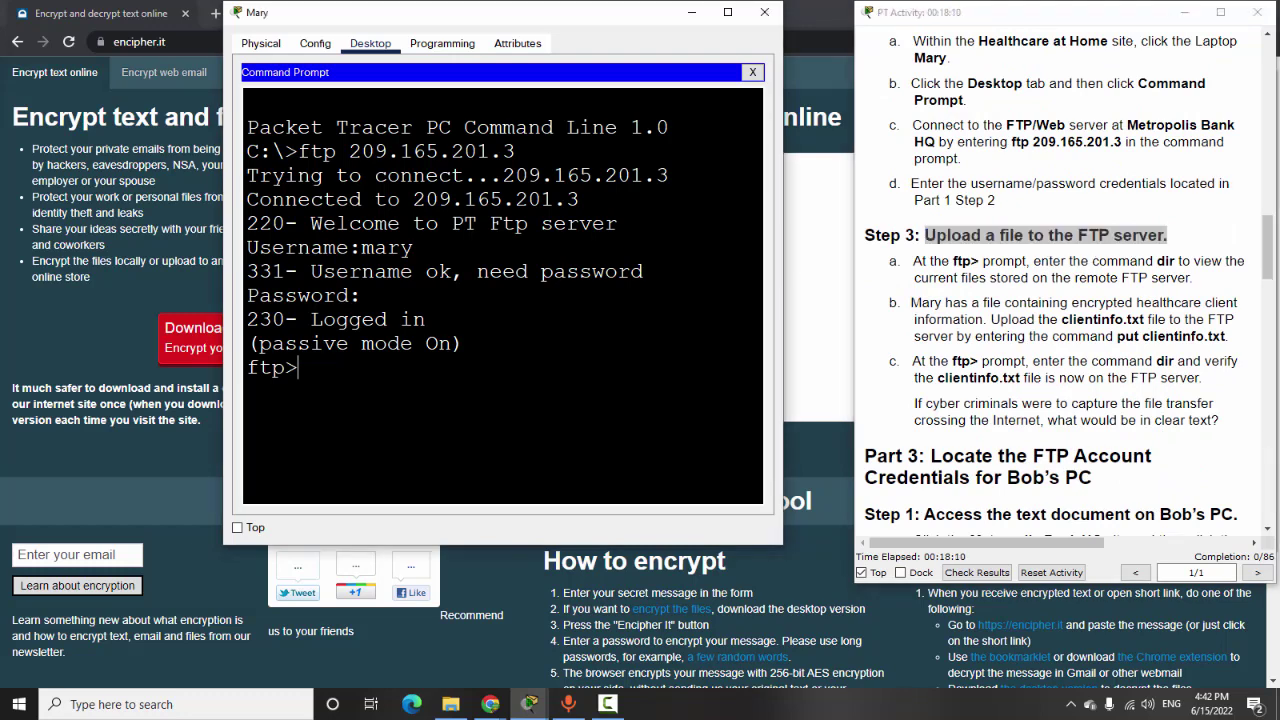
{"action": "type", "text": "dir"}
{"action": "key", "text": "Return"}
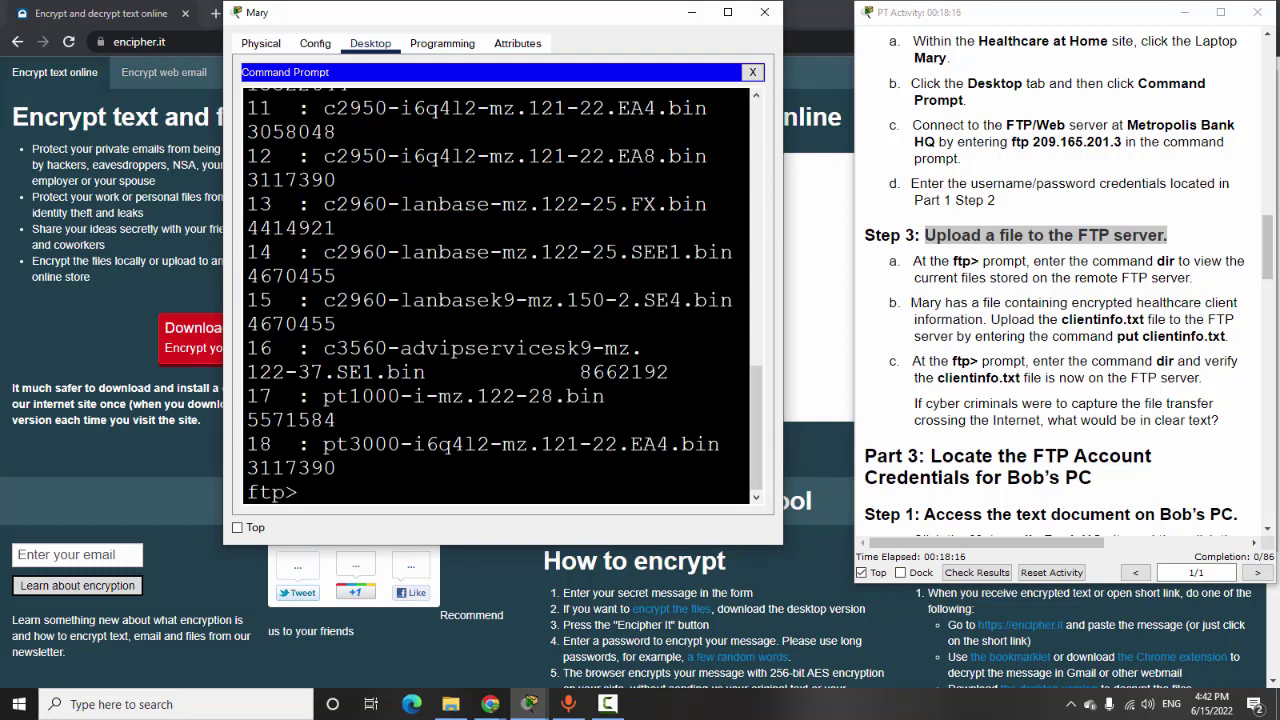
Widen the command prompt window on both sides to view the full file listing.
{"action": "left_click_drag", "start_coordinate": [783, 235], "coordinate": [938, 234]}
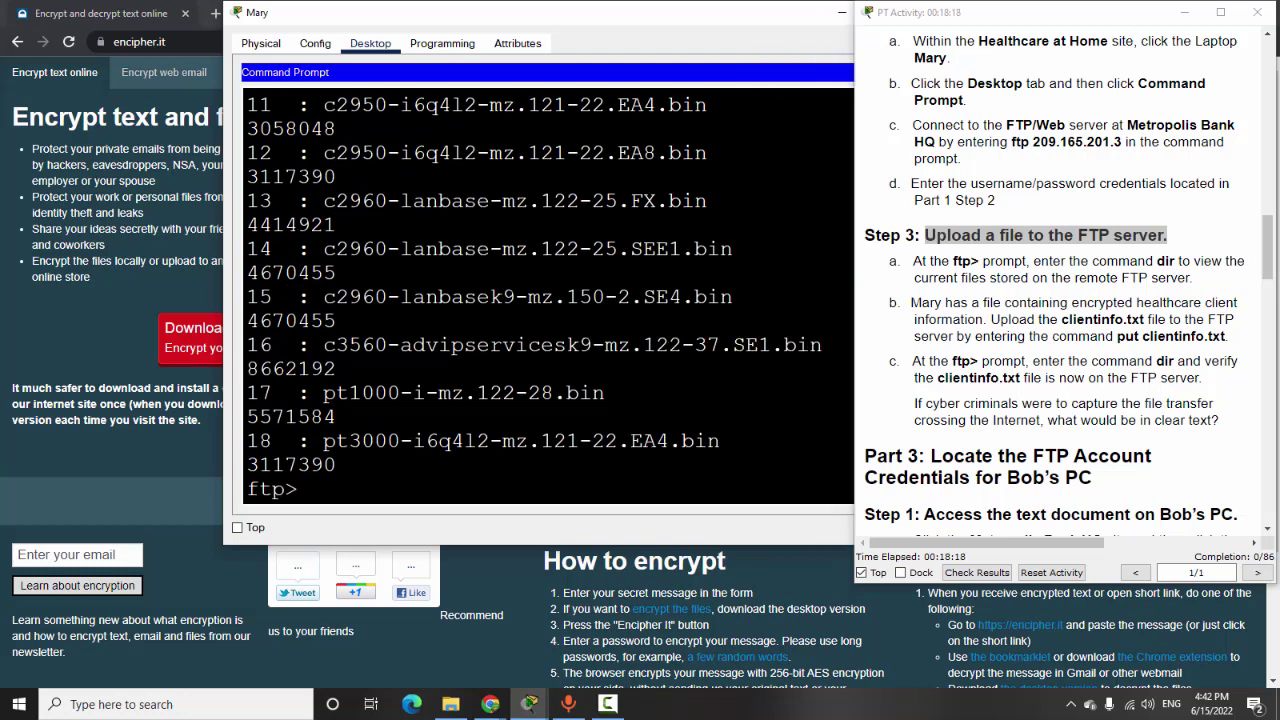
{"action": "left_click_drag", "start_coordinate": [226, 258], "coordinate": [2, 258]}
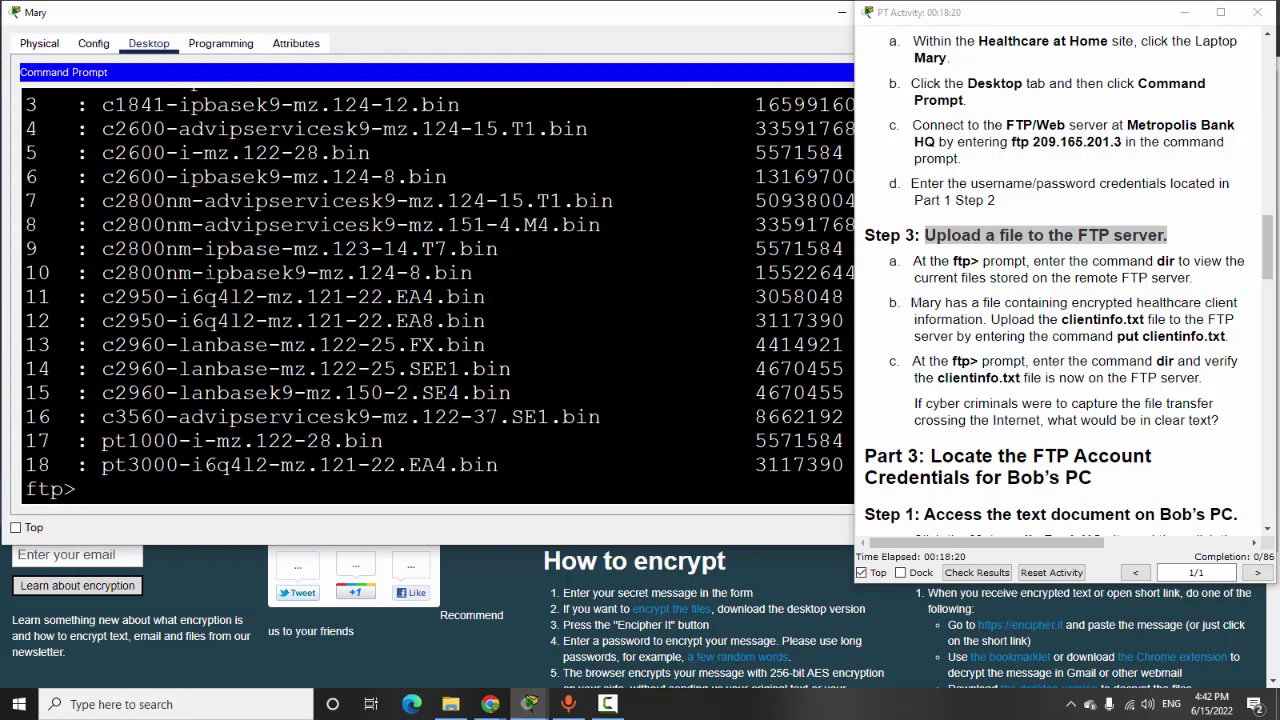
{"action": "scroll", "coordinate": [440, 296], "scroll_direction": "up", "scroll_amount": 3}
{"action": "scroll", "coordinate": [440, 296], "scroll_direction": "down", "scroll_amount": 3}
{"action": "scroll", "coordinate": [437, 296], "scroll_direction": "up", "scroll_amount": 3}
{"action": "scroll", "coordinate": [437, 296], "scroll_direction": "down", "scroll_amount": 3}
{"action": "scroll", "coordinate": [440, 296], "scroll_direction": "up", "scroll_amount": 3}
{"action": "scroll", "coordinate": [440, 296], "scroll_direction": "down", "scroll_amount": 3}
Upload clientinfo.txt with put, then confirm its 701-byte entry in the dir listing.
{"action": "type", "text": "put client"}
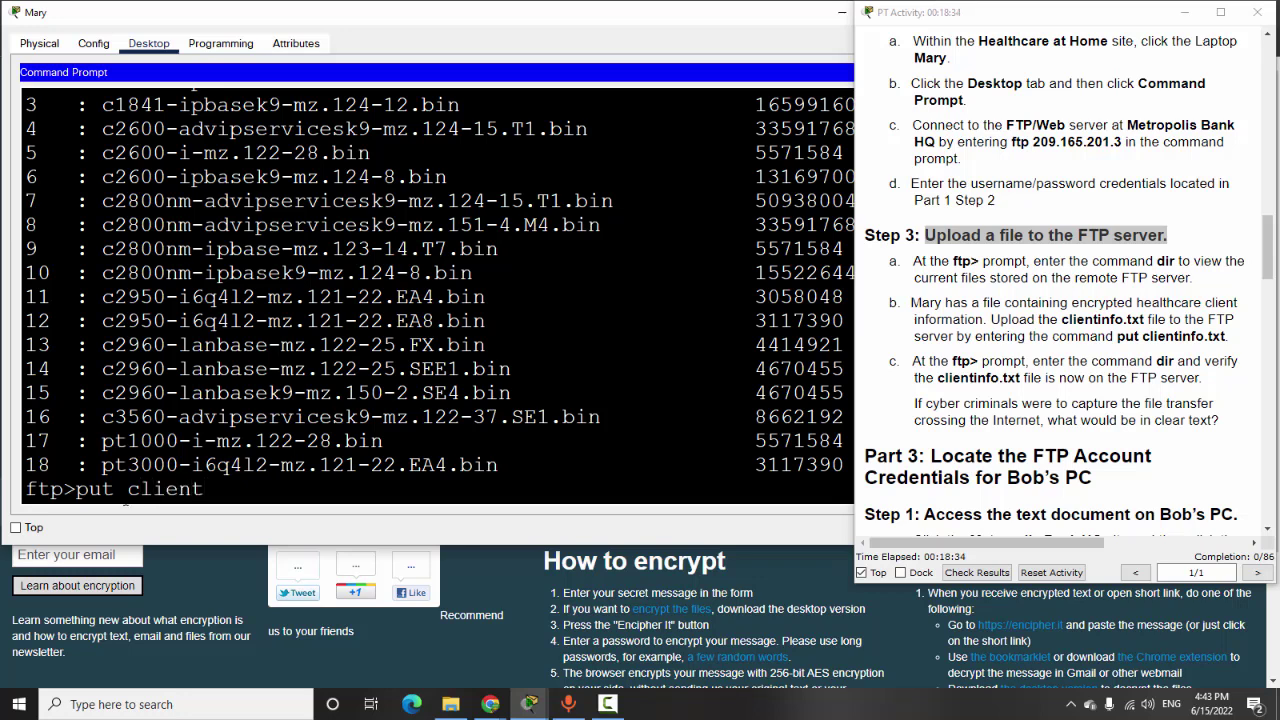
{"action": "type", "text": "info.txt"}
{"action": "key", "text": "Return"}
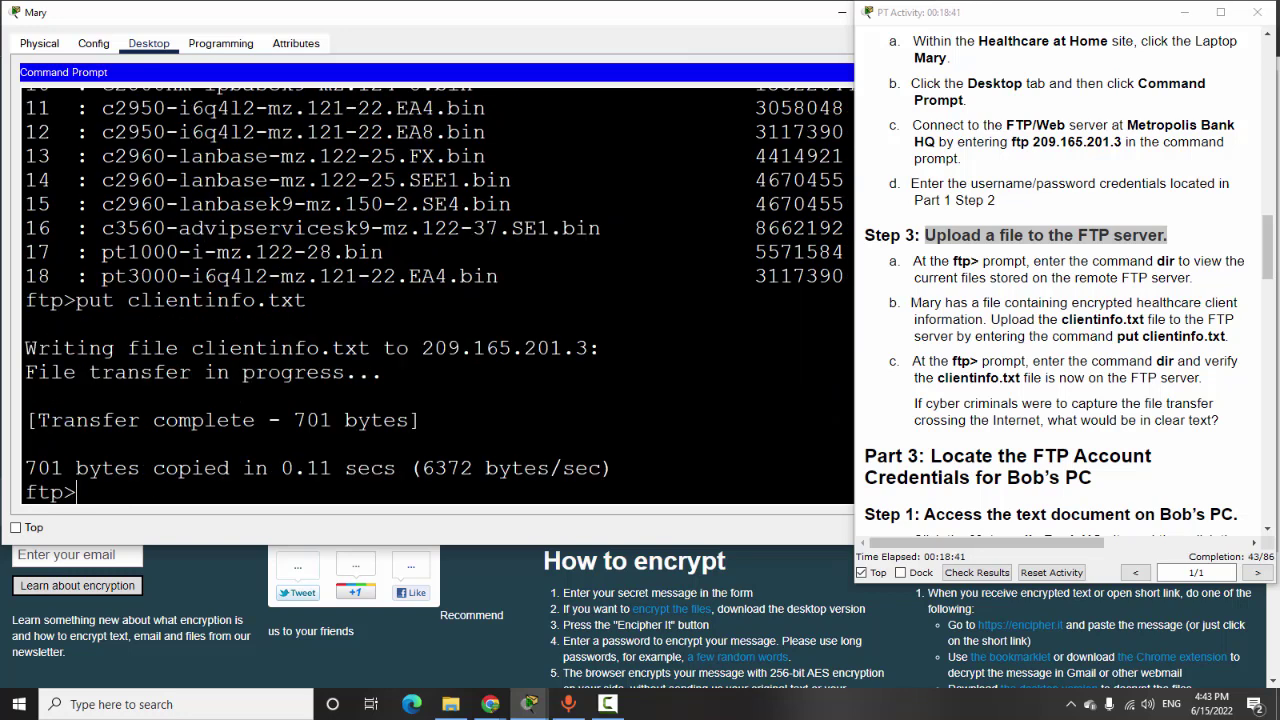
{"action": "left_click_drag", "start_coordinate": [36, 420], "coordinate": [268, 420]}
{"action": "left_click", "coordinate": [25, 444]}
{"action": "type", "text": "dir"}
{"action": "key", "text": "Return"}
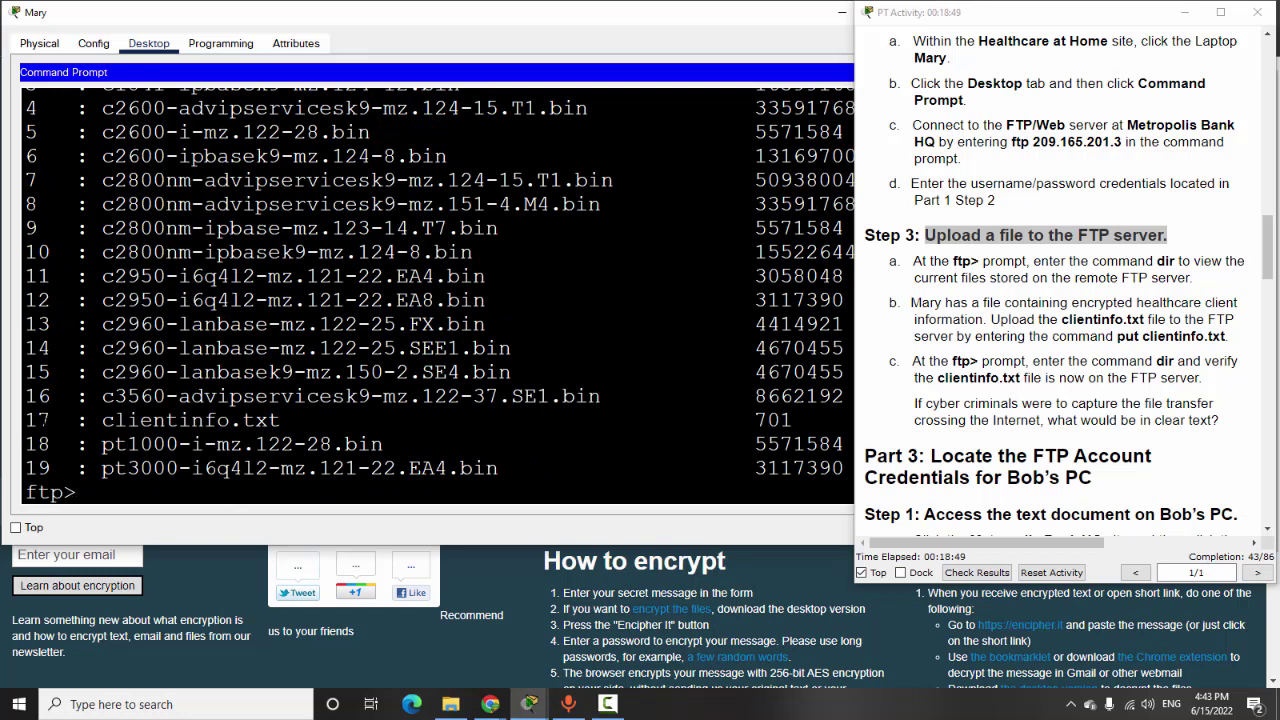
{"action": "left_click_drag", "start_coordinate": [25, 420], "coordinate": [792, 420]}
{"action": "left_click_drag", "start_coordinate": [914, 404], "coordinate": [1203, 422]}
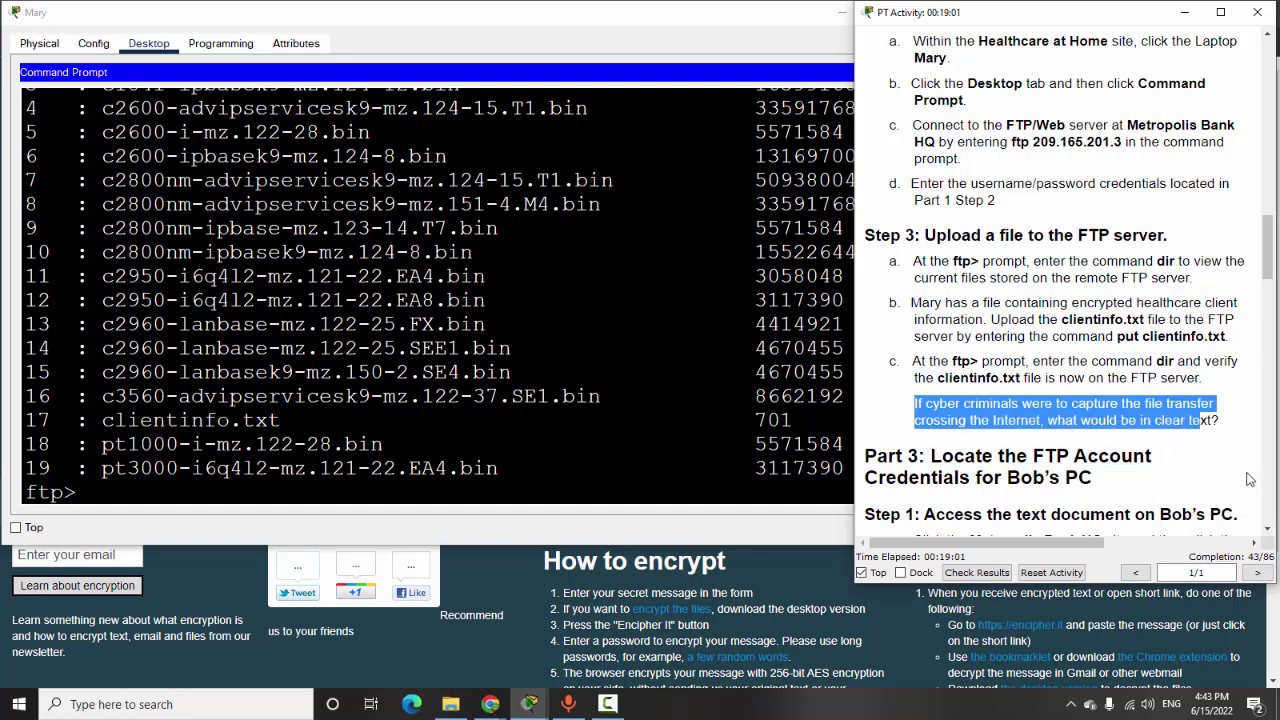
{"action": "left_click", "coordinate": [1192, 427]}
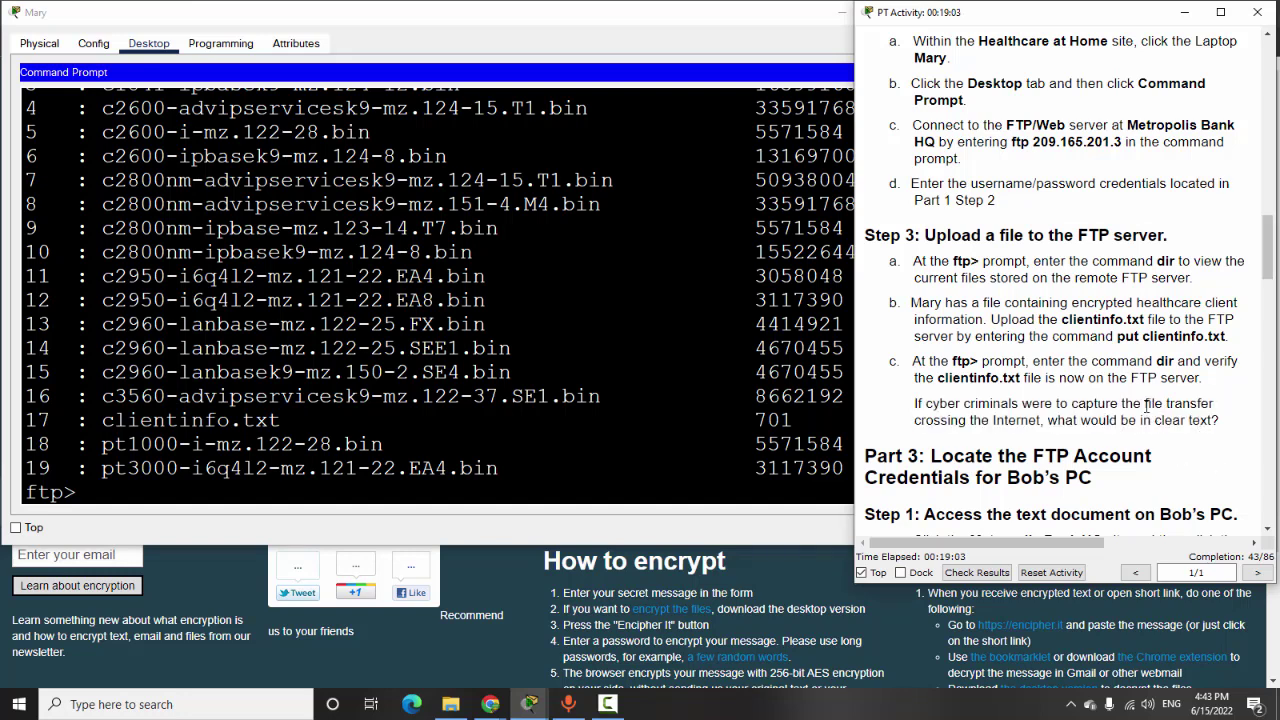
{"action": "left_click_drag", "start_coordinate": [914, 425], "coordinate": [1226, 433]}
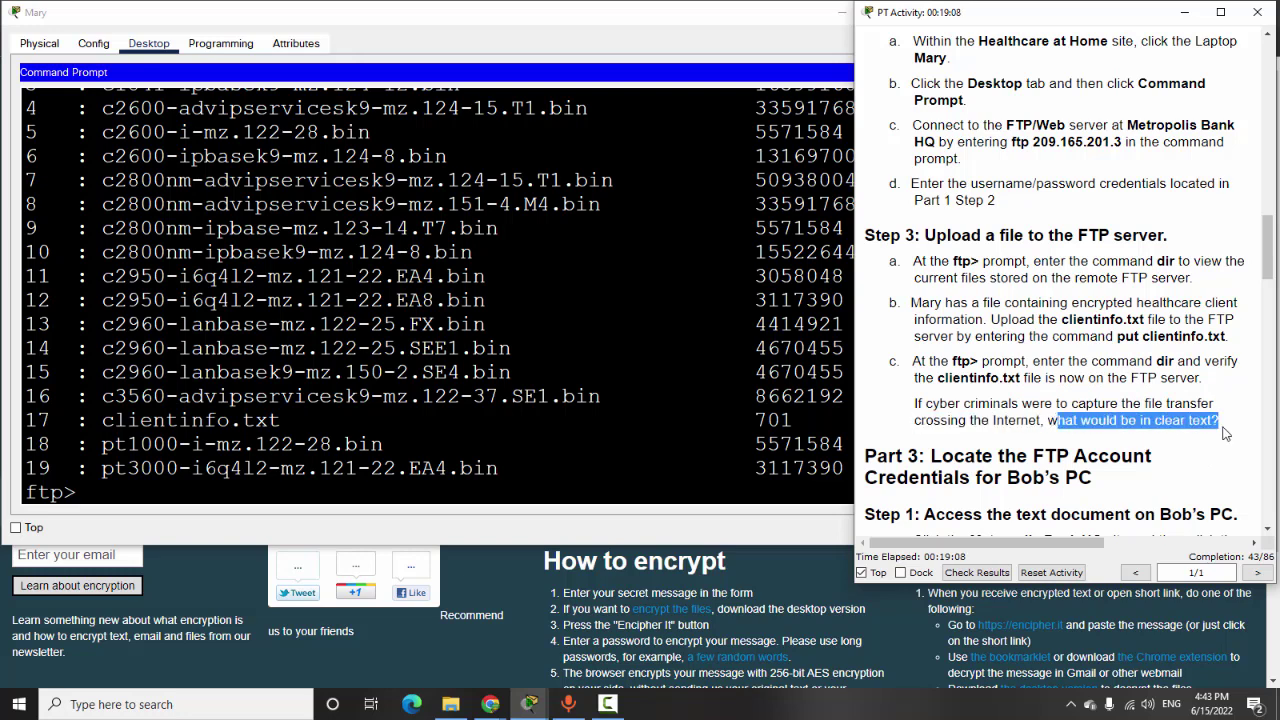
{"action": "left_click", "coordinate": [1113, 438]}
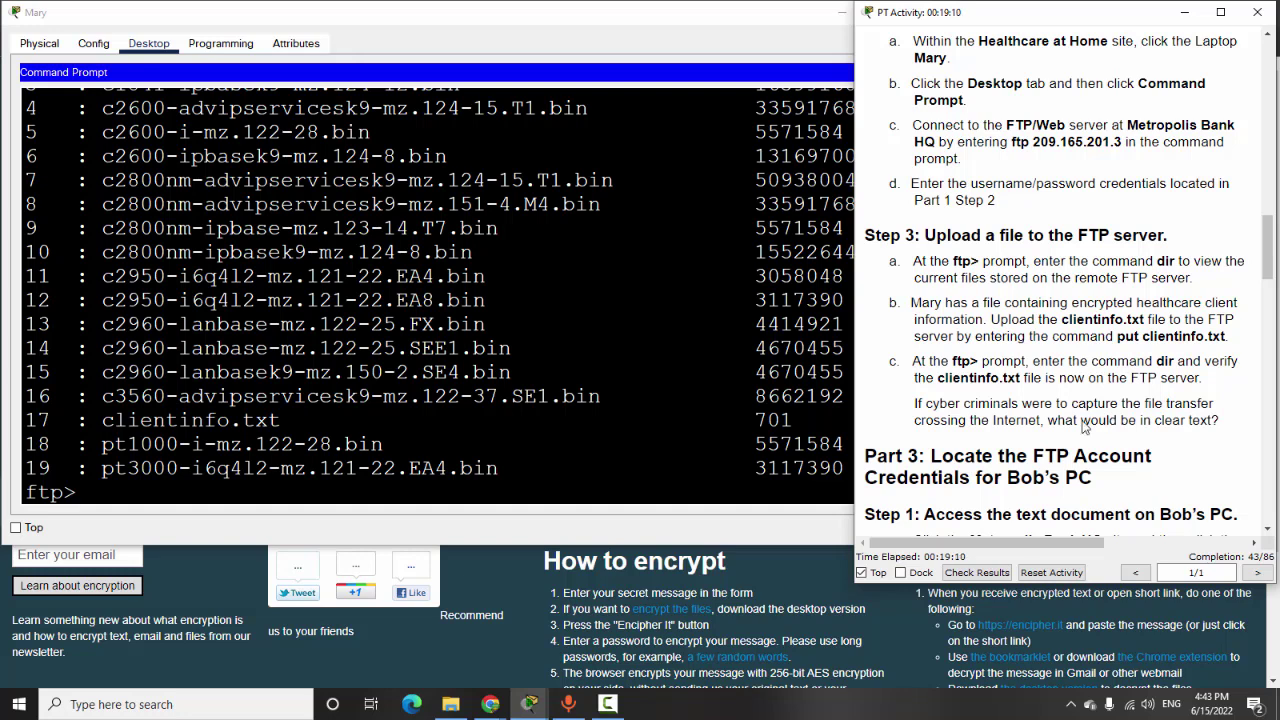
{"action": "double_click", "coordinate": [962, 261]}
{"action": "left_click_drag", "start_coordinate": [1141, 420], "coordinate": [1225, 428]}
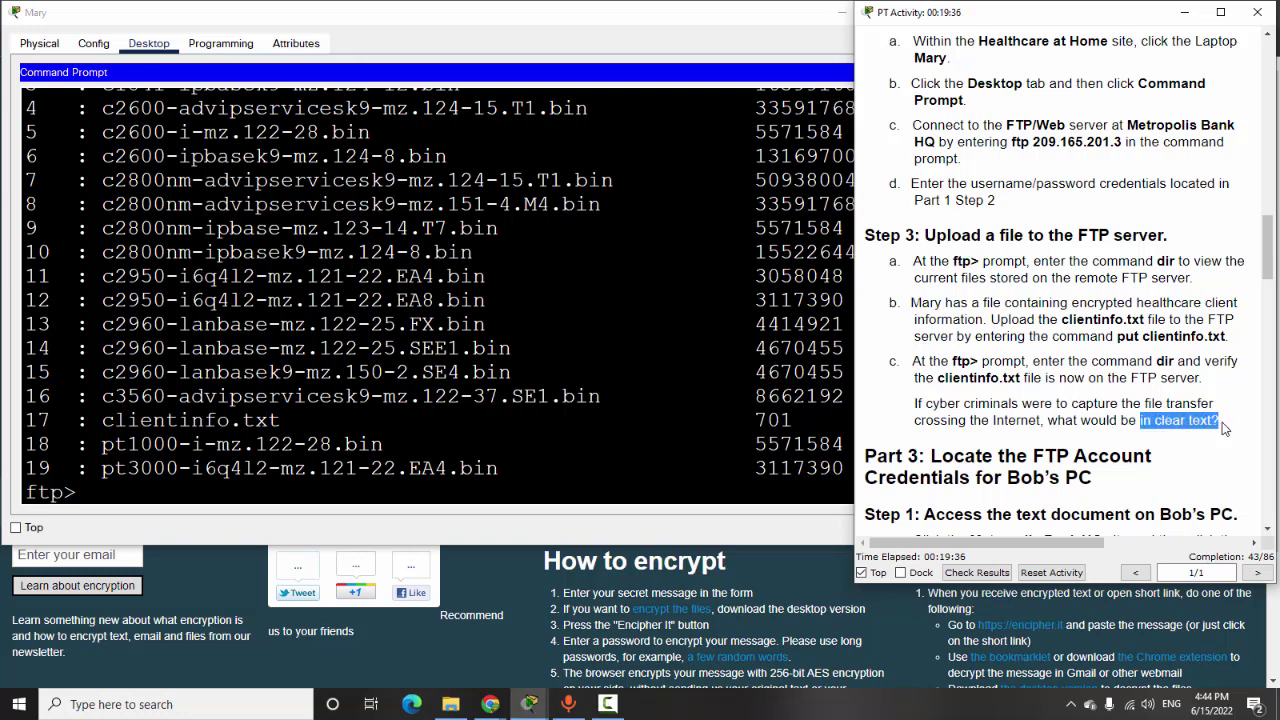
{"action": "left_click", "coordinate": [1196, 422]}
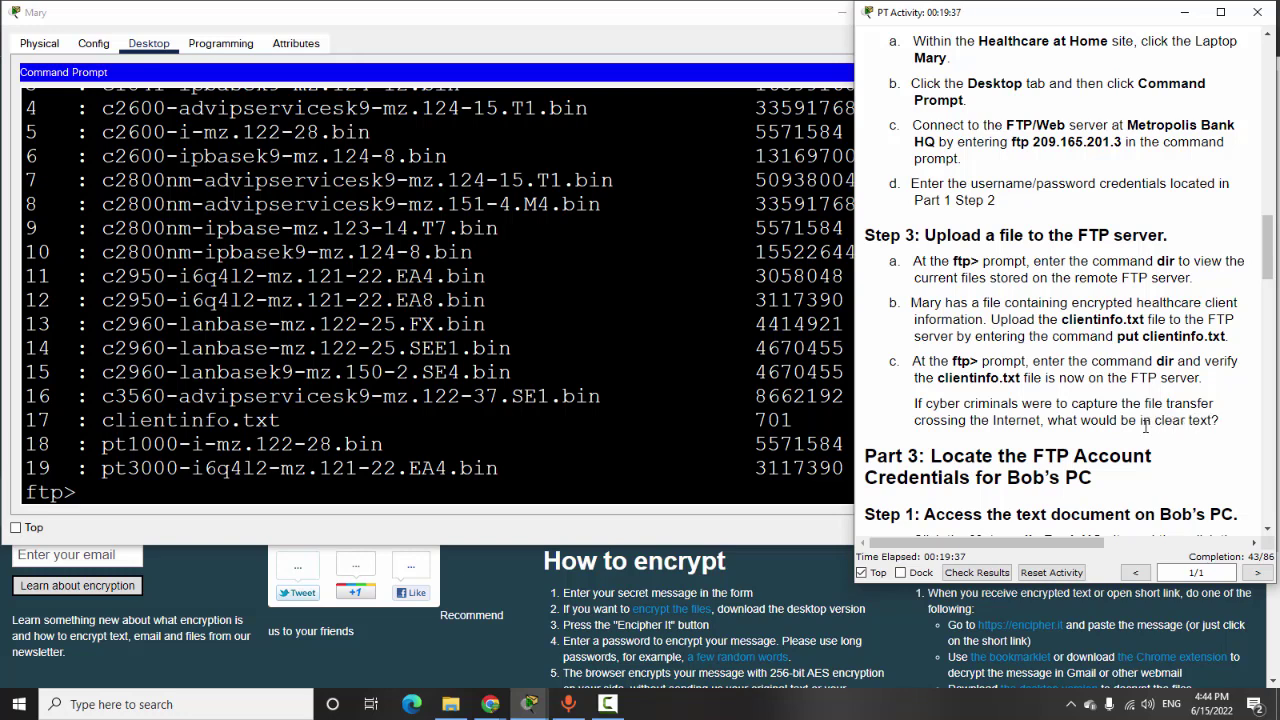
{"action": "left_click_drag", "start_coordinate": [1142, 420], "coordinate": [1218, 424]}
{"action": "left_click", "coordinate": [1164, 440]}
{"action": "left_click_drag", "start_coordinate": [966, 378], "coordinate": [1023, 378]}
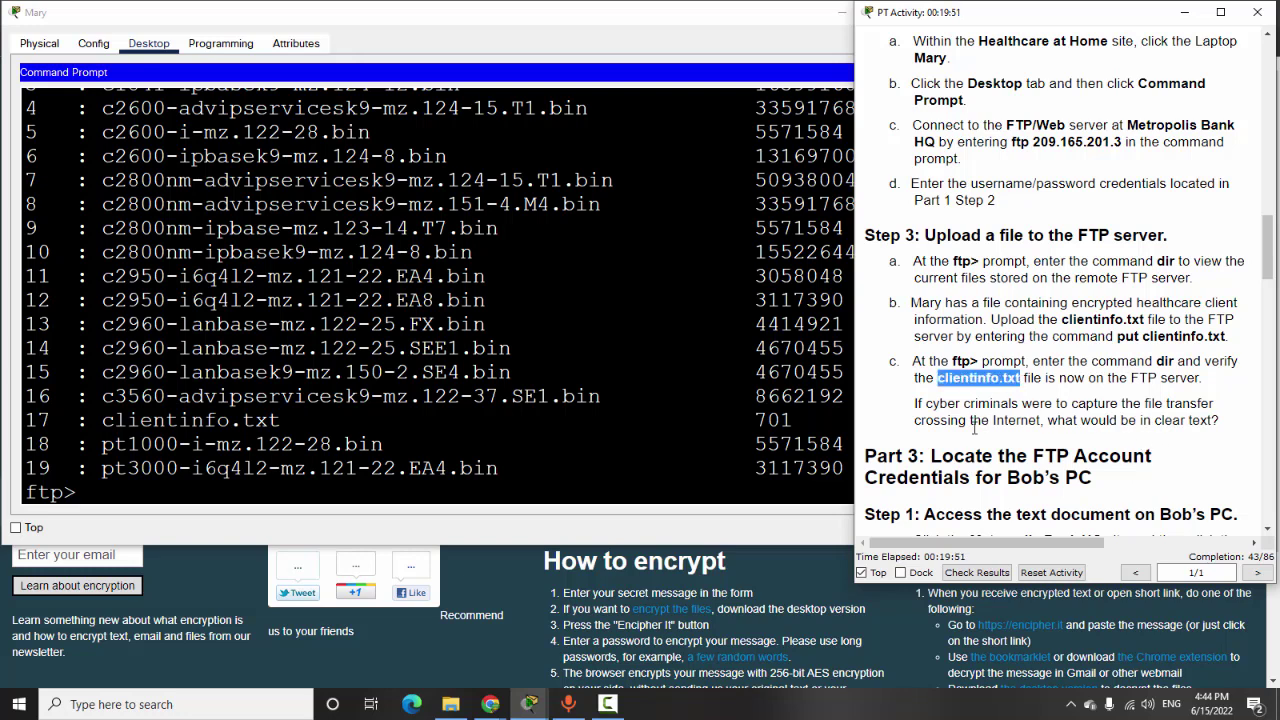
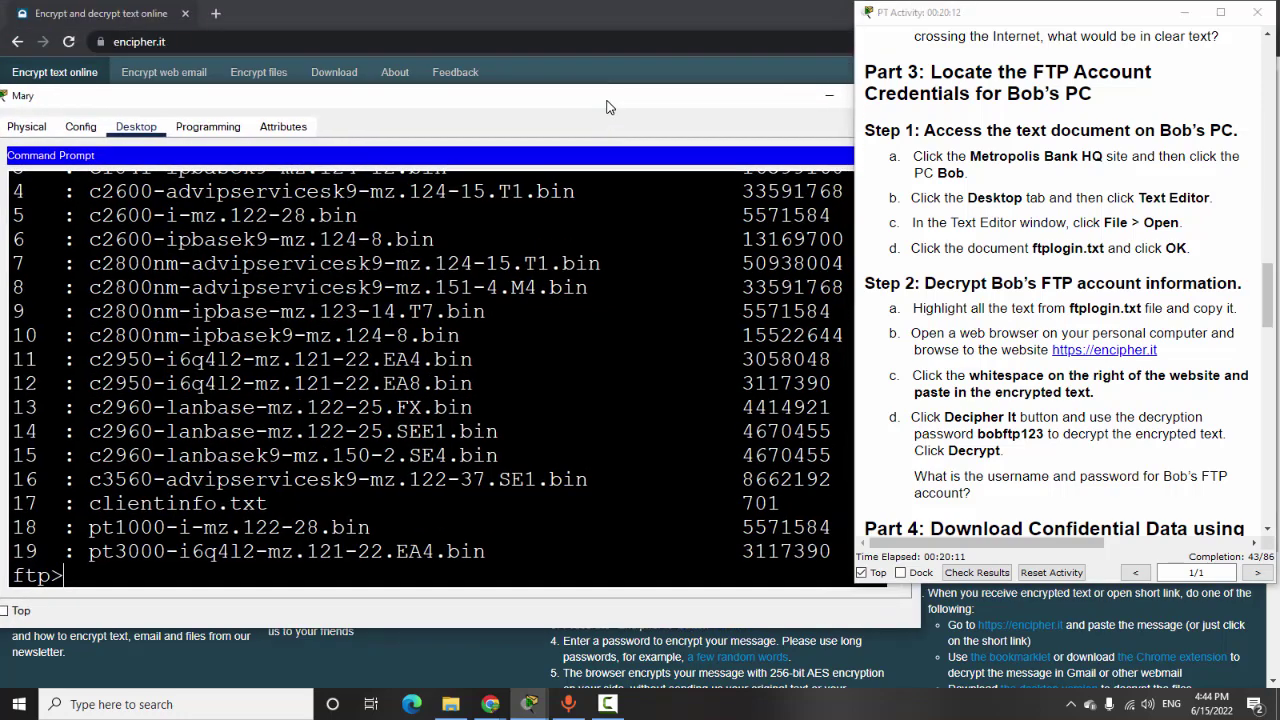
Close the home laptop window and activity instructions, then return to the world map.
{"action": "left_click", "coordinate": [841, 95]}
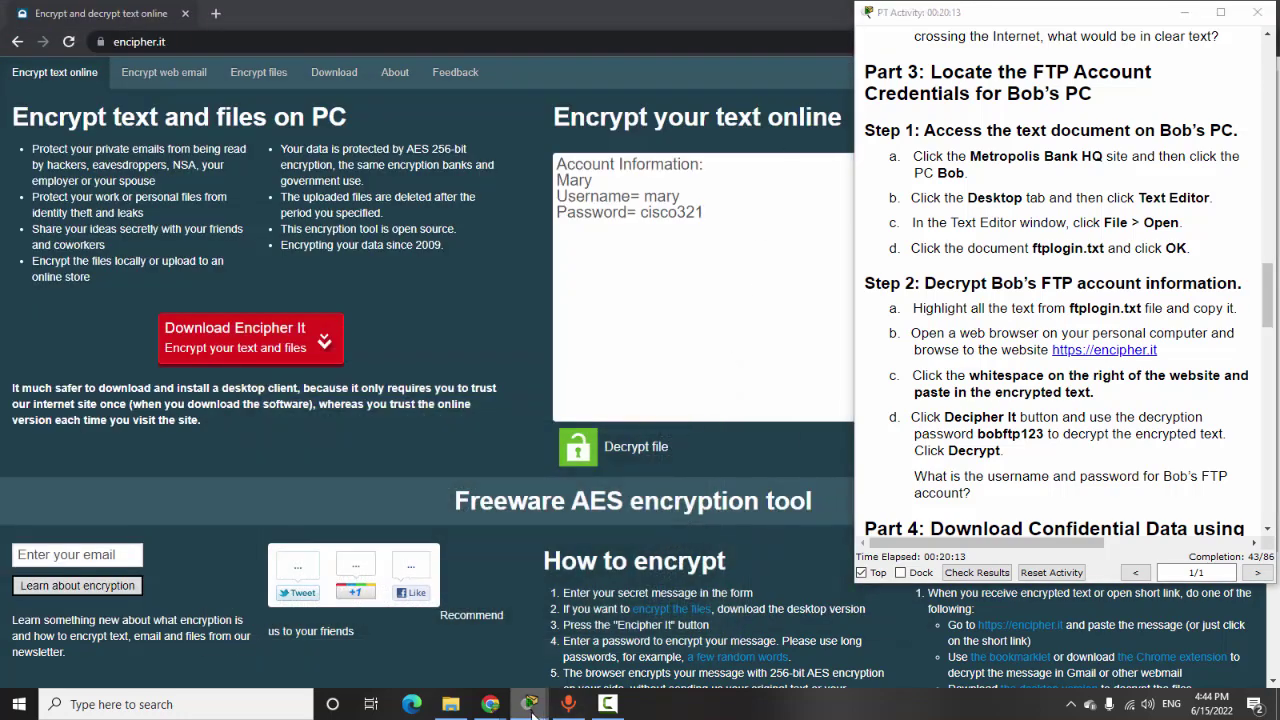
{"action": "mouse_move", "coordinate": [529, 704]}
{"action": "left_click", "coordinate": [441, 645]}
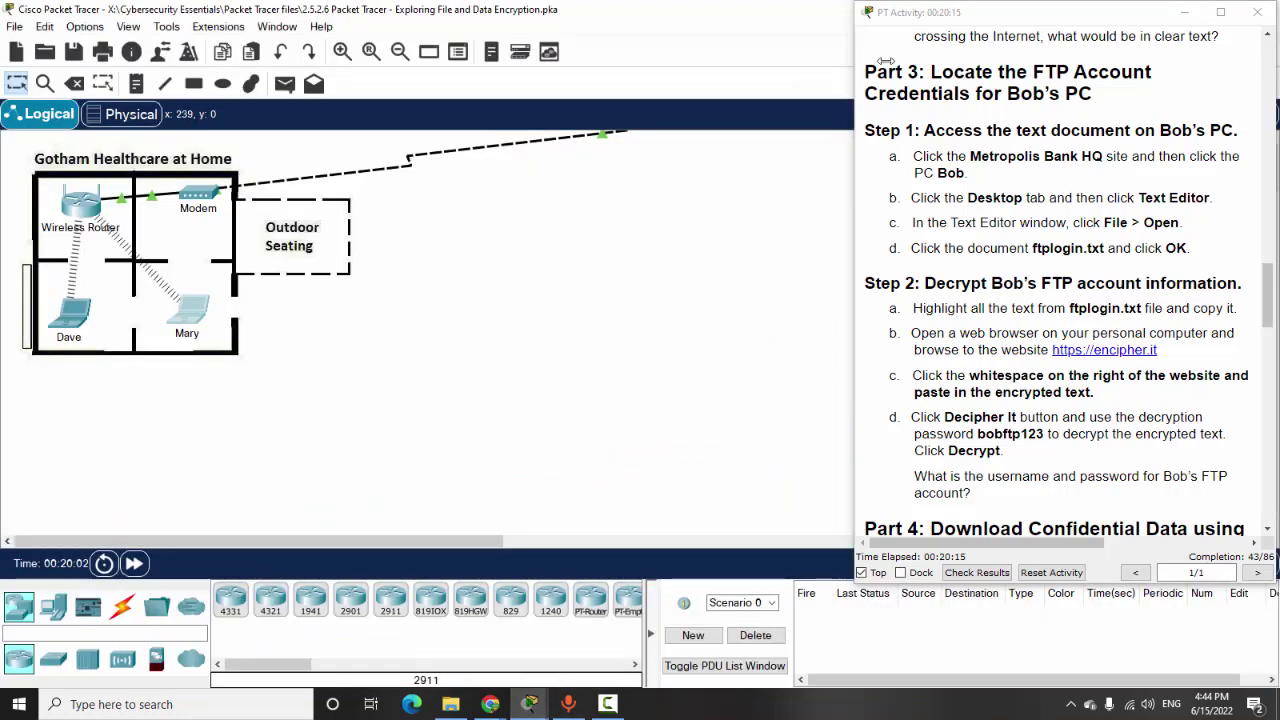
{"action": "left_click", "coordinate": [1188, 13]}
{"action": "left_click", "coordinate": [1097, 113]}
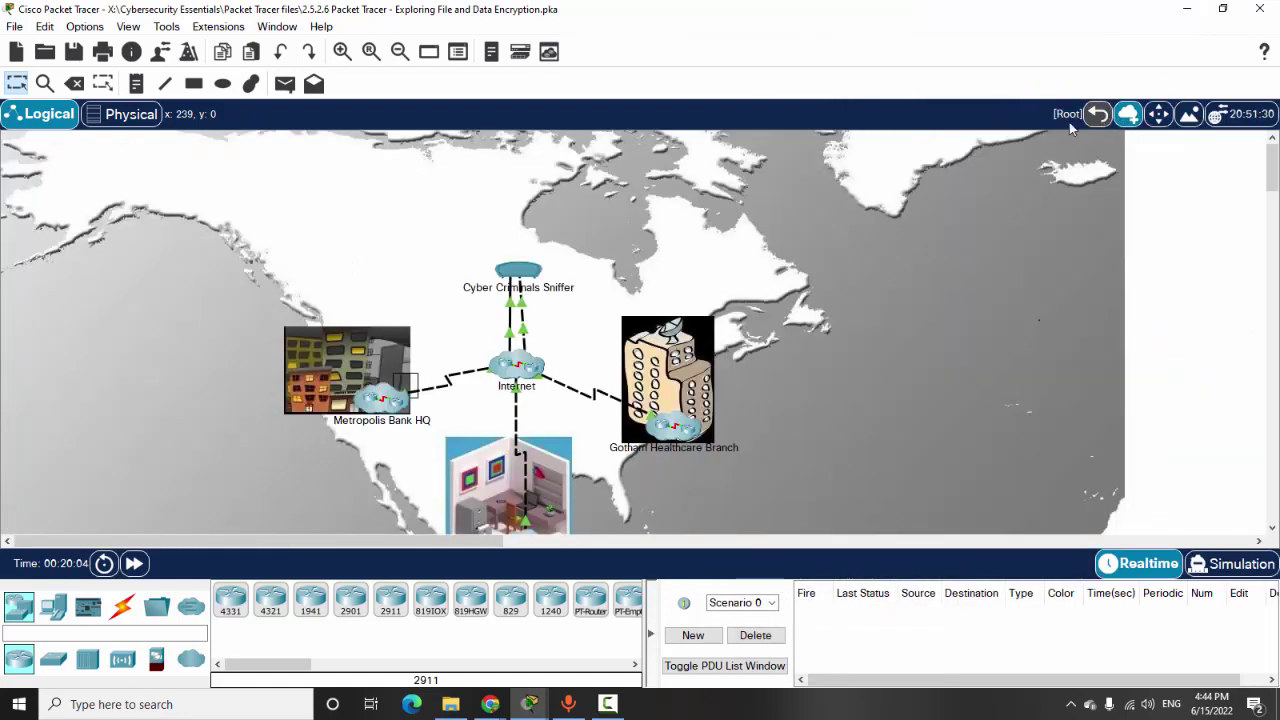
Enter the Metropolis Bank HQ site and open Bob's Office 2 PC.
{"action": "scroll", "coordinate": [694, 347], "scroll_direction": "down", "scroll_amount": 3}
{"action": "left_click", "coordinate": [358, 222]}
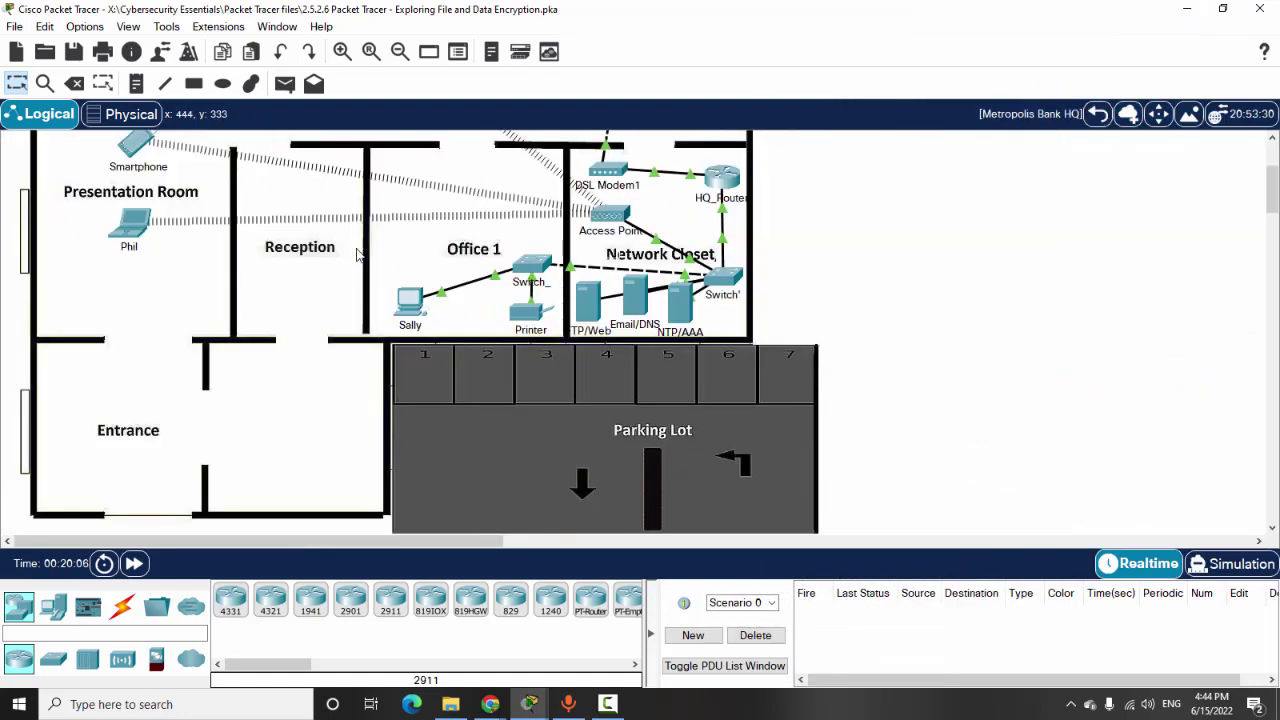
{"action": "scroll", "coordinate": [193, 287], "scroll_direction": "up", "scroll_amount": 1}
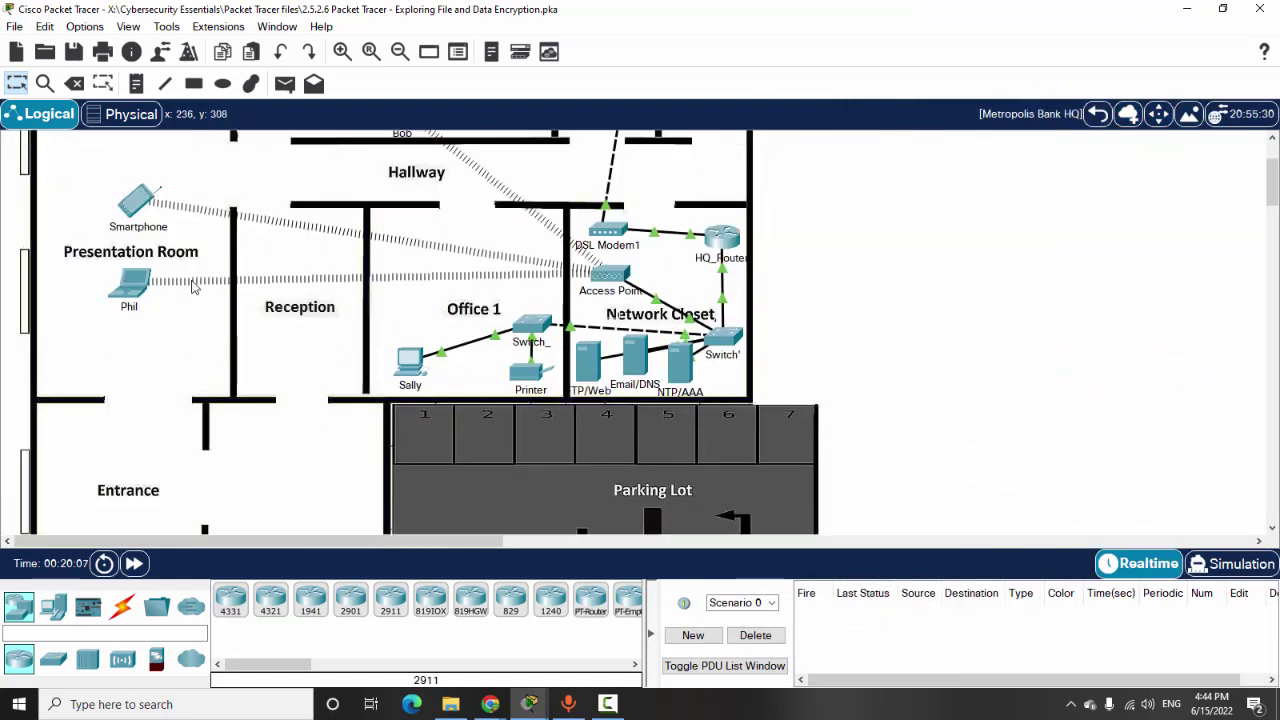
{"action": "scroll", "coordinate": [195, 287], "scroll_direction": "up", "scroll_amount": 2}
{"action": "scroll", "coordinate": [205, 285], "scroll_direction": "down", "scroll_amount": 5}
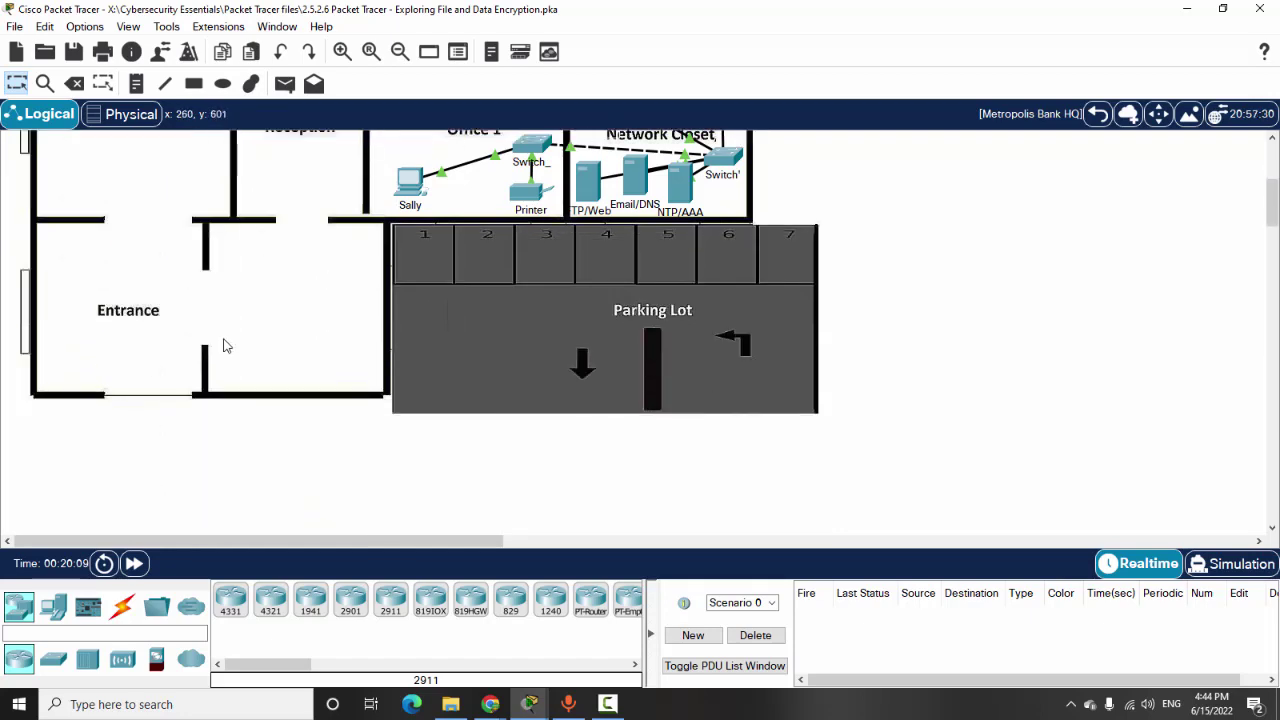
{"action": "scroll", "coordinate": [224, 346], "scroll_direction": "up", "scroll_amount": 2}
{"action": "scroll", "coordinate": [565, 335], "scroll_direction": "up", "scroll_amount": 3}
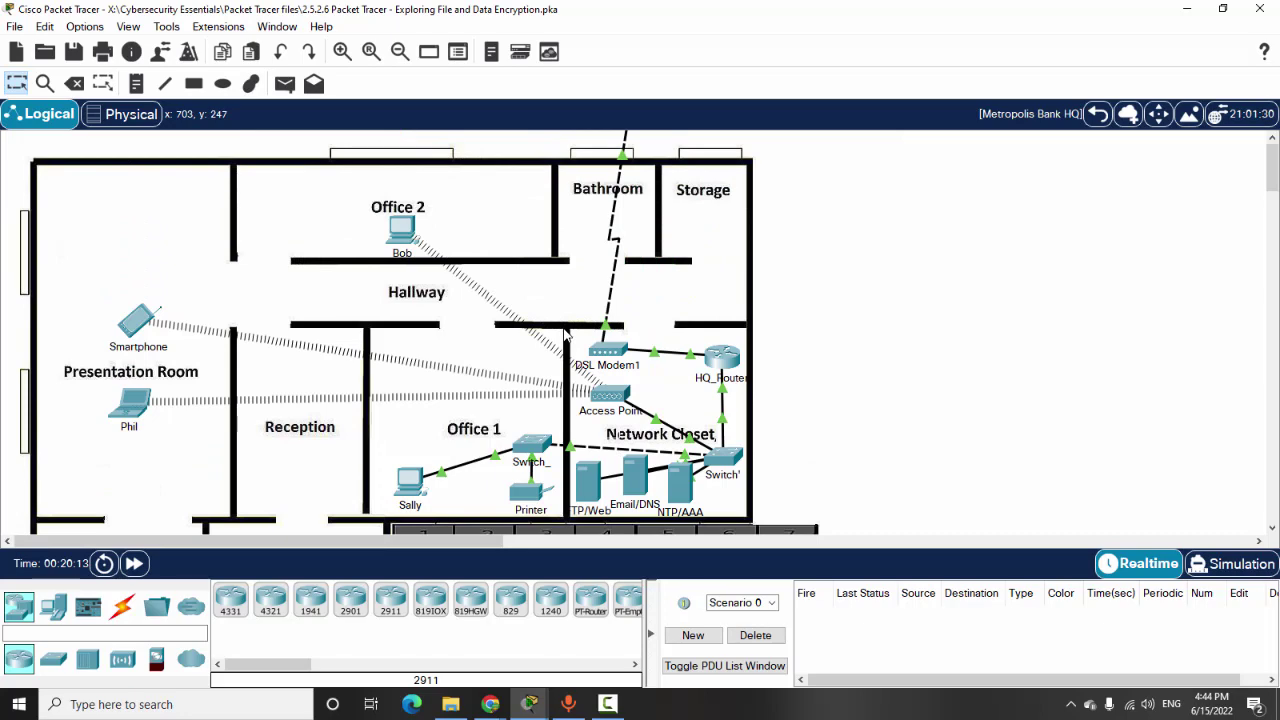
{"action": "left_click", "coordinate": [402, 230]}
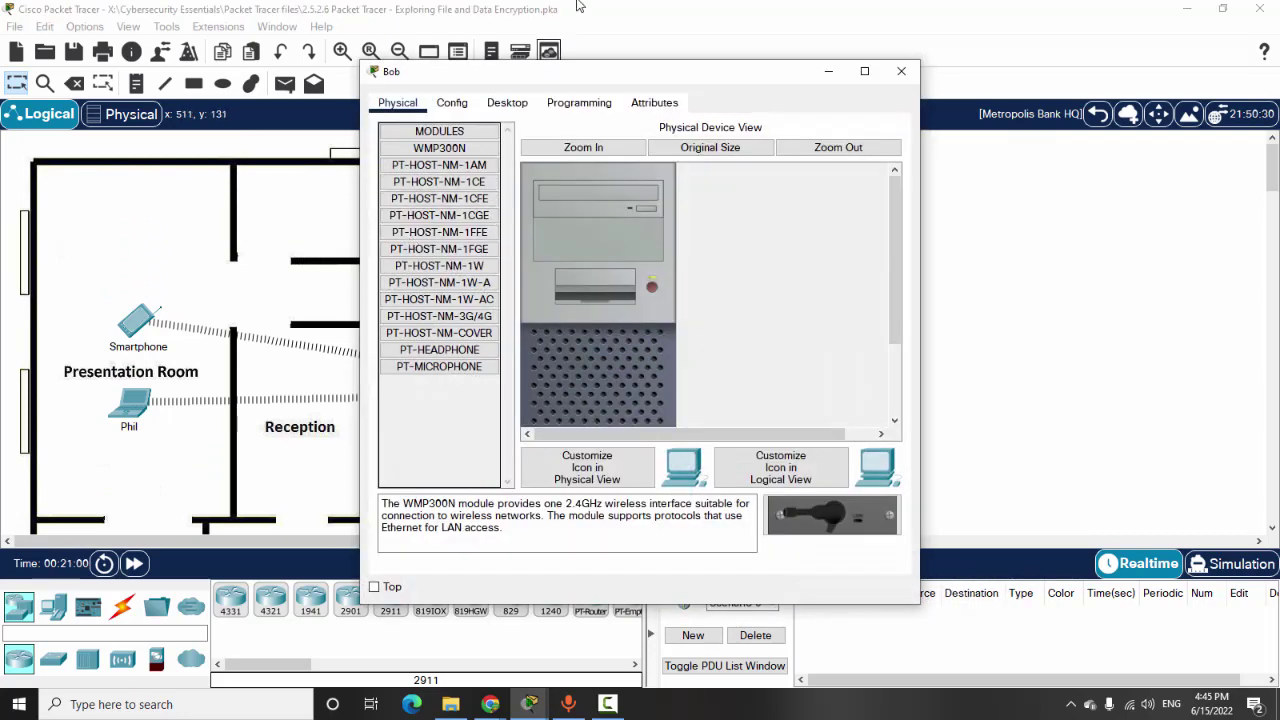
Open ftplogin.txt in the PC's Text Editor from the Desktop tab.
{"action": "left_click", "coordinate": [507, 102]}
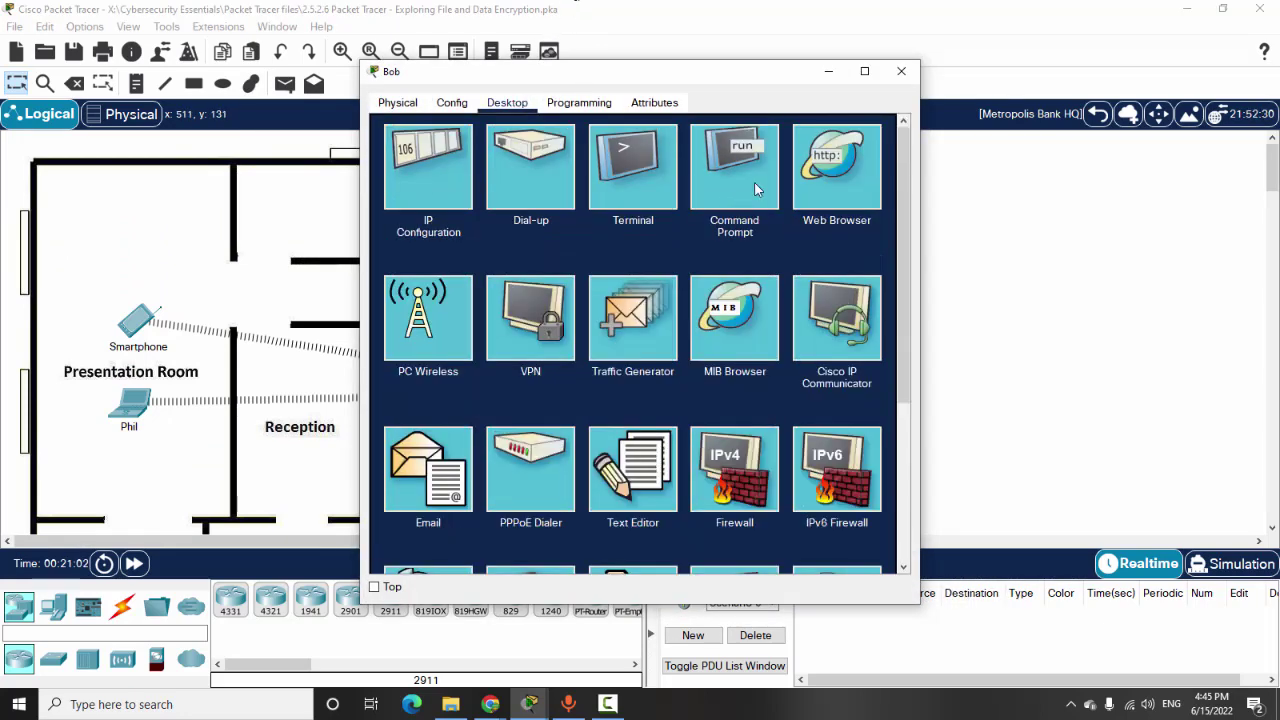
{"action": "scroll", "coordinate": [626, 458], "scroll_direction": "down", "scroll_amount": 1}
{"action": "left_click", "coordinate": [632, 405]}
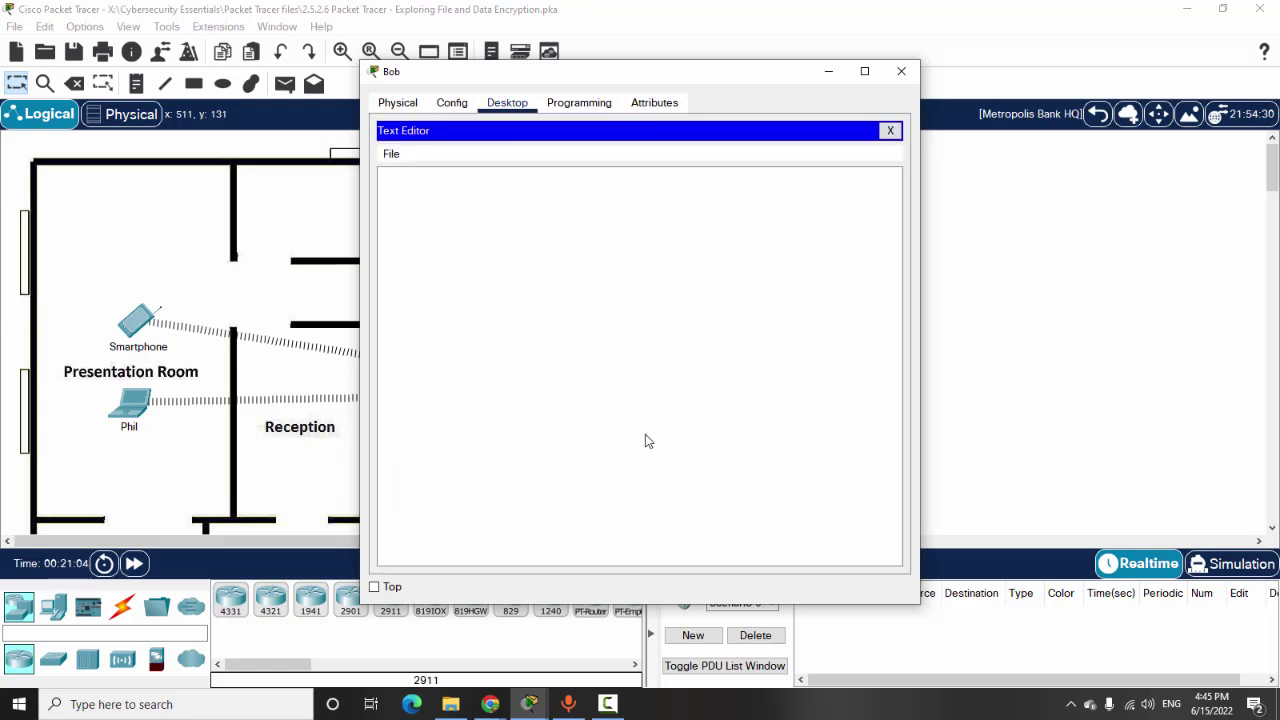
{"action": "left_click", "coordinate": [391, 154]}
{"action": "left_click", "coordinate": [425, 195]}
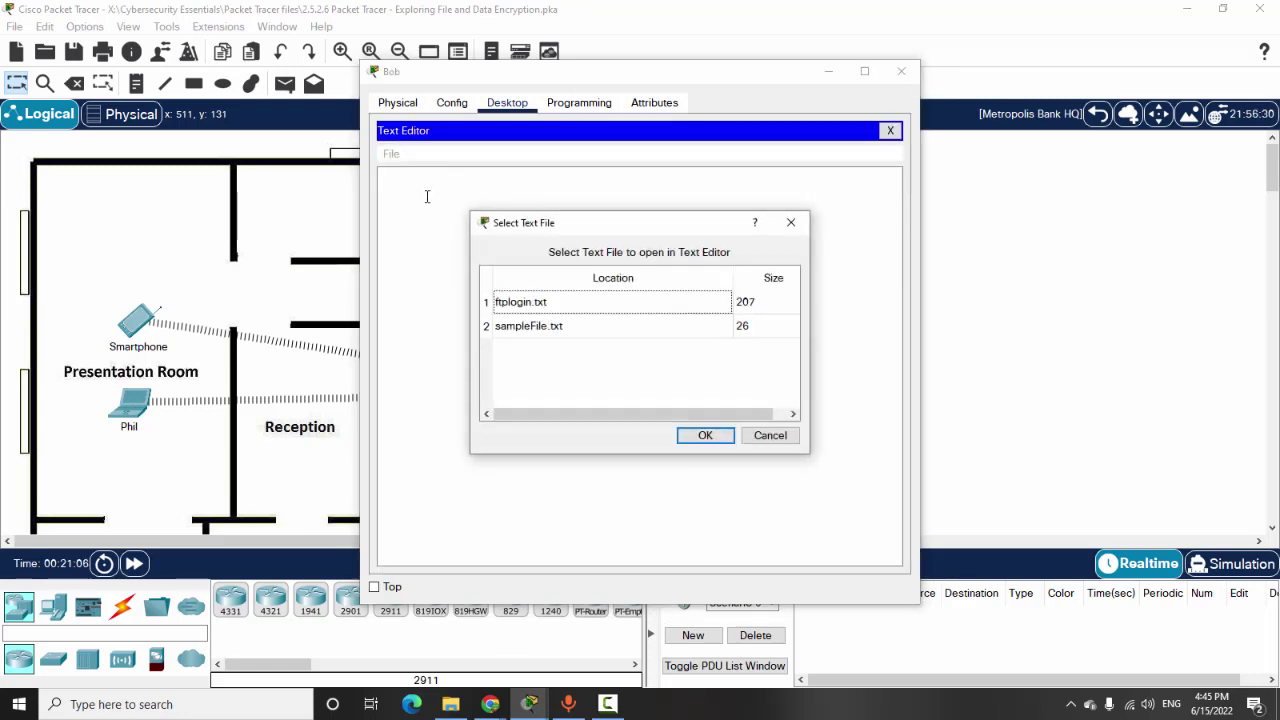
{"action": "left_click", "coordinate": [505, 306]}
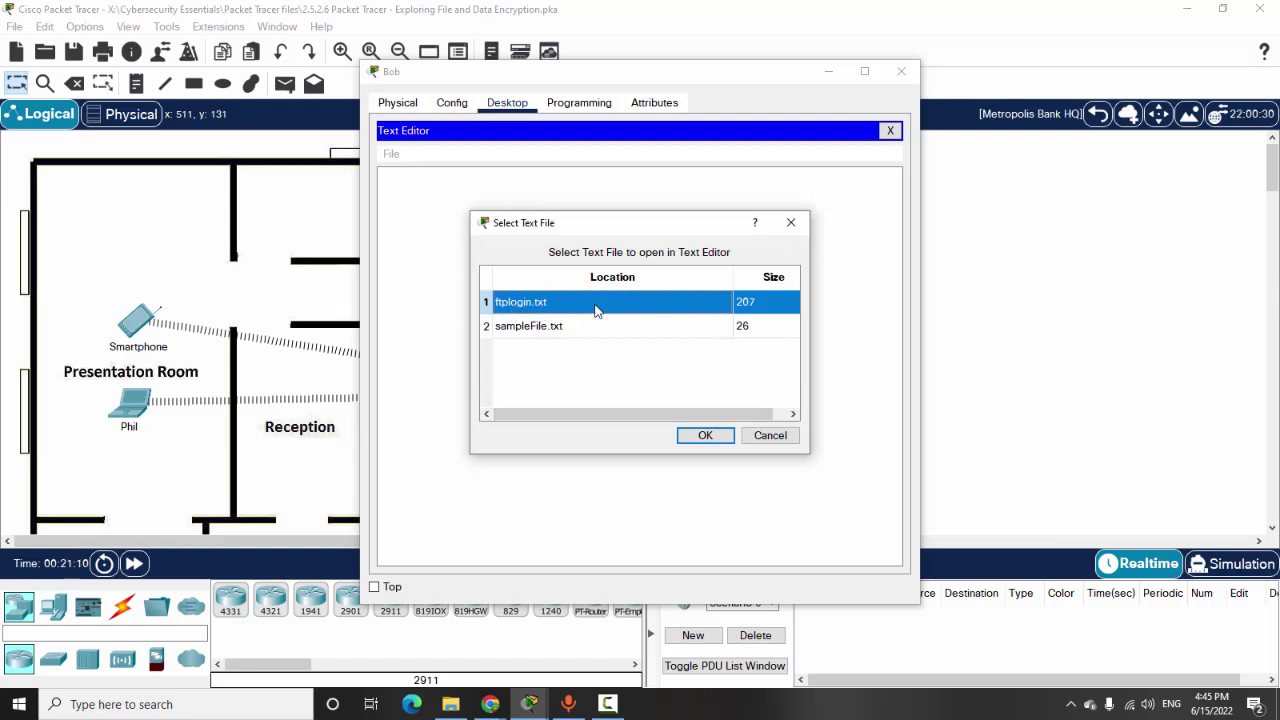
{"action": "left_click", "coordinate": [711, 437]}
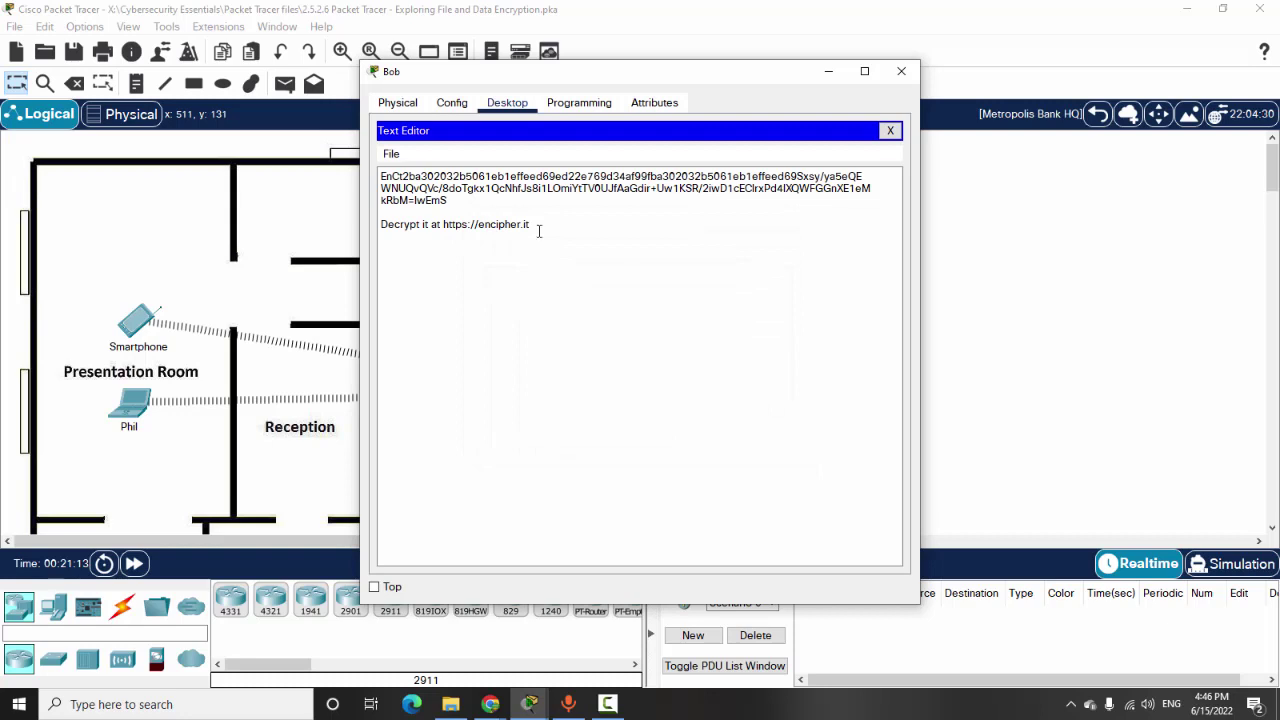
Copy the whole encrypted text of ftplogin.txt to the clipboard.
{"action": "left_click_drag", "start_coordinate": [535, 226], "coordinate": [378, 170]}
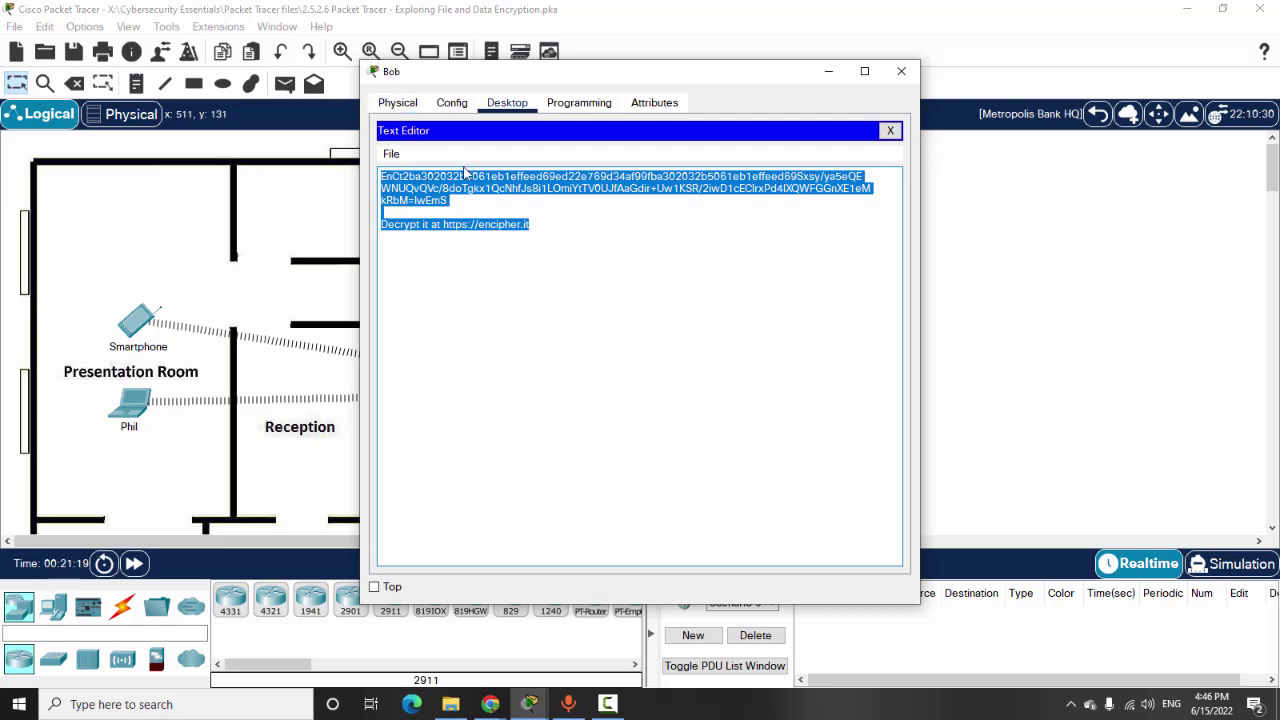
{"action": "right_click", "coordinate": [457, 188]}
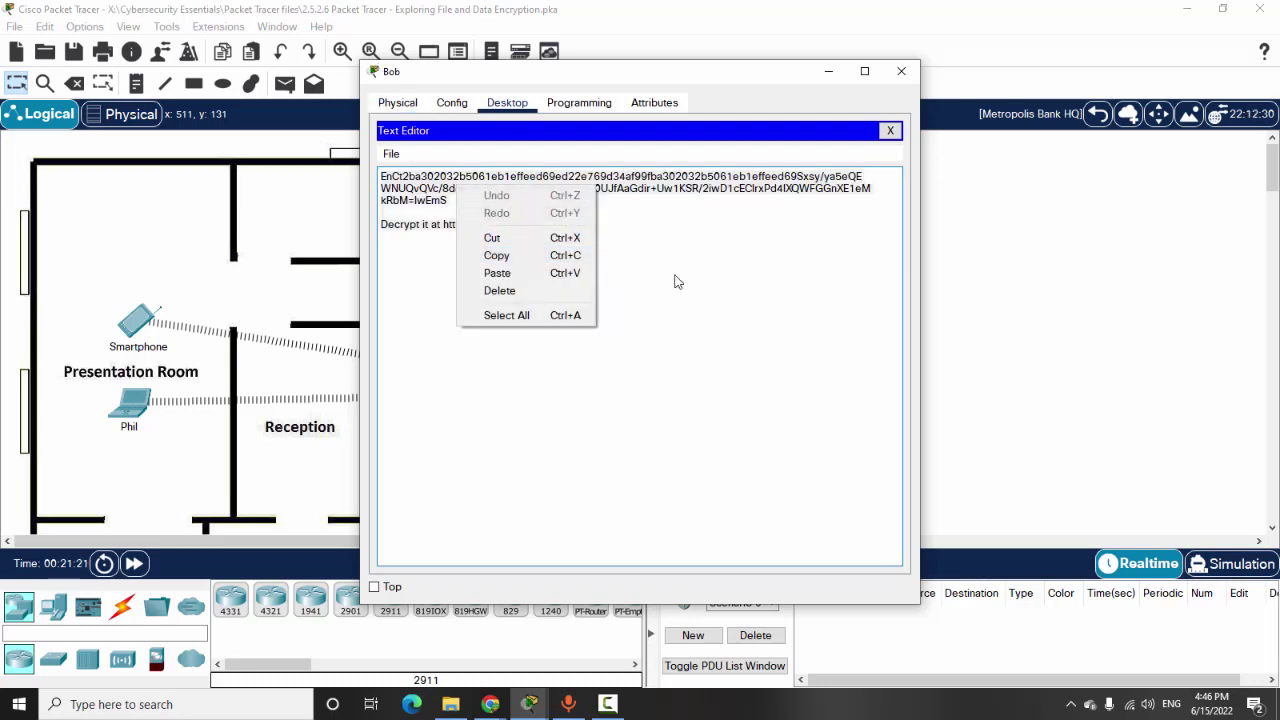
{"action": "left_click", "coordinate": [544, 257]}
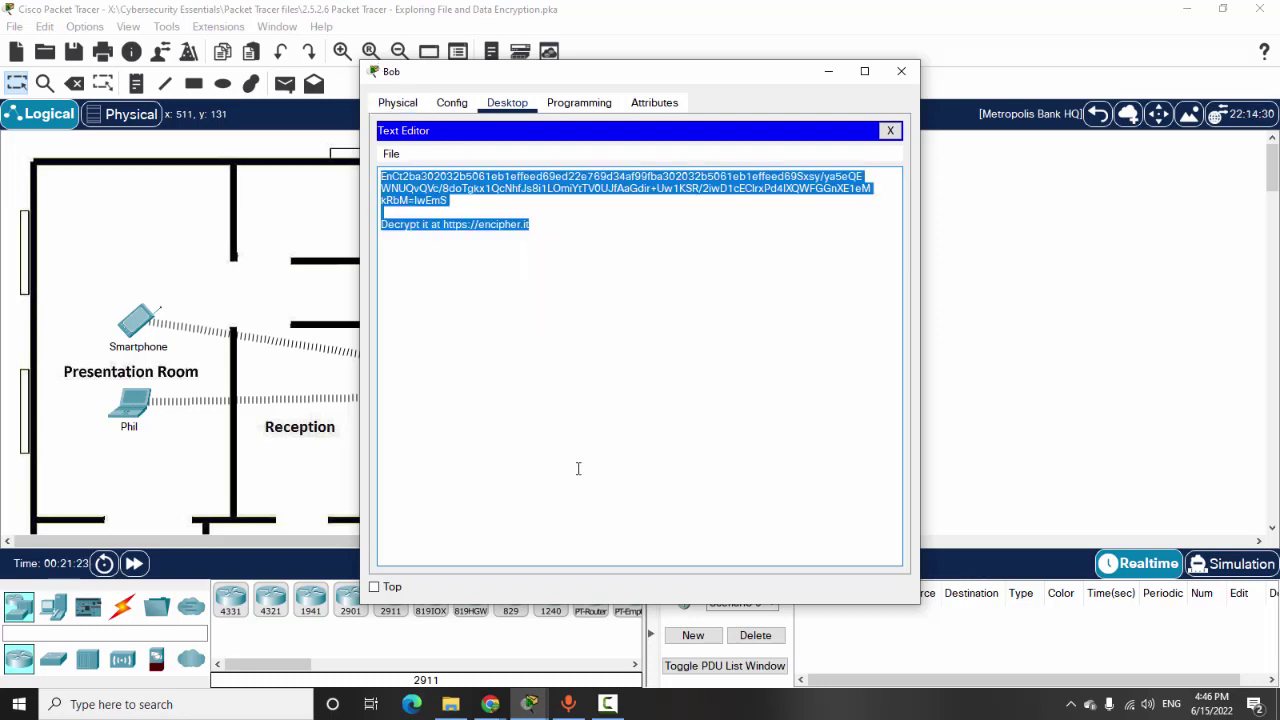
{"action": "left_click", "coordinate": [490, 704]}
Replace the old text in encipher.it's box with the copied ftplogin.txt ciphertext.
{"action": "left_click", "coordinate": [599, 628]}
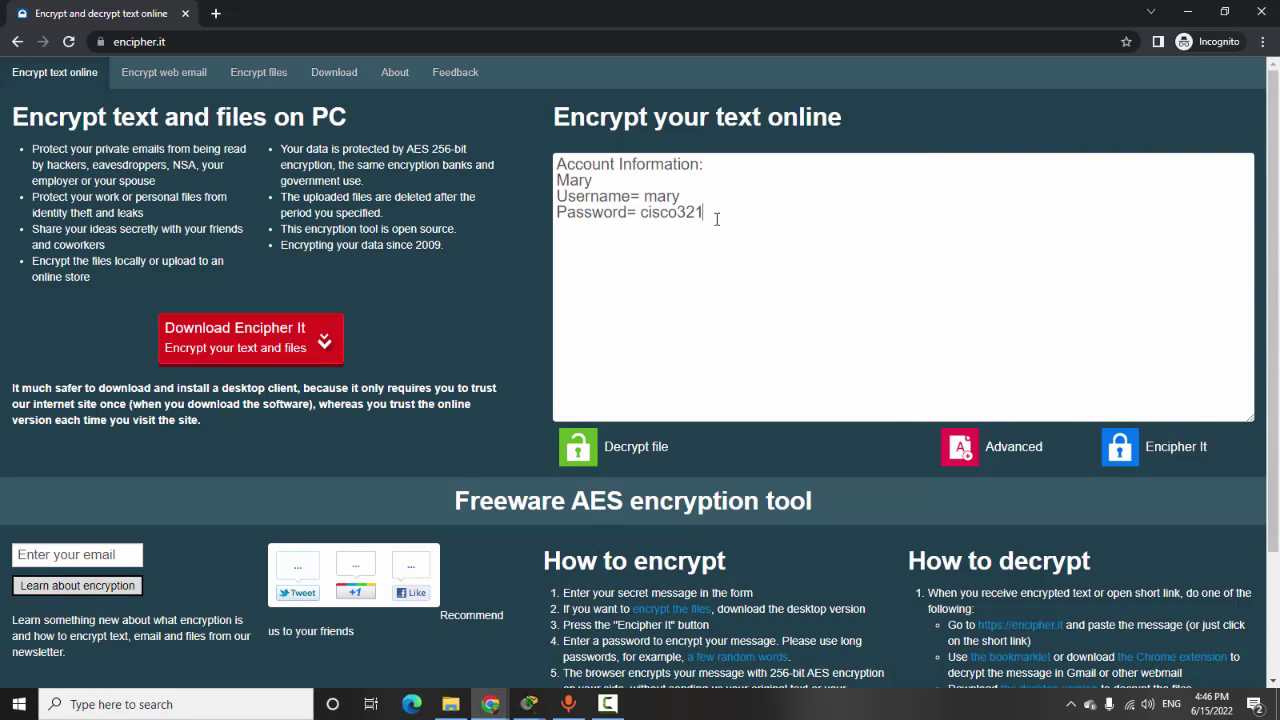
{"action": "left_click_drag", "start_coordinate": [708, 212], "coordinate": [560, 162]}
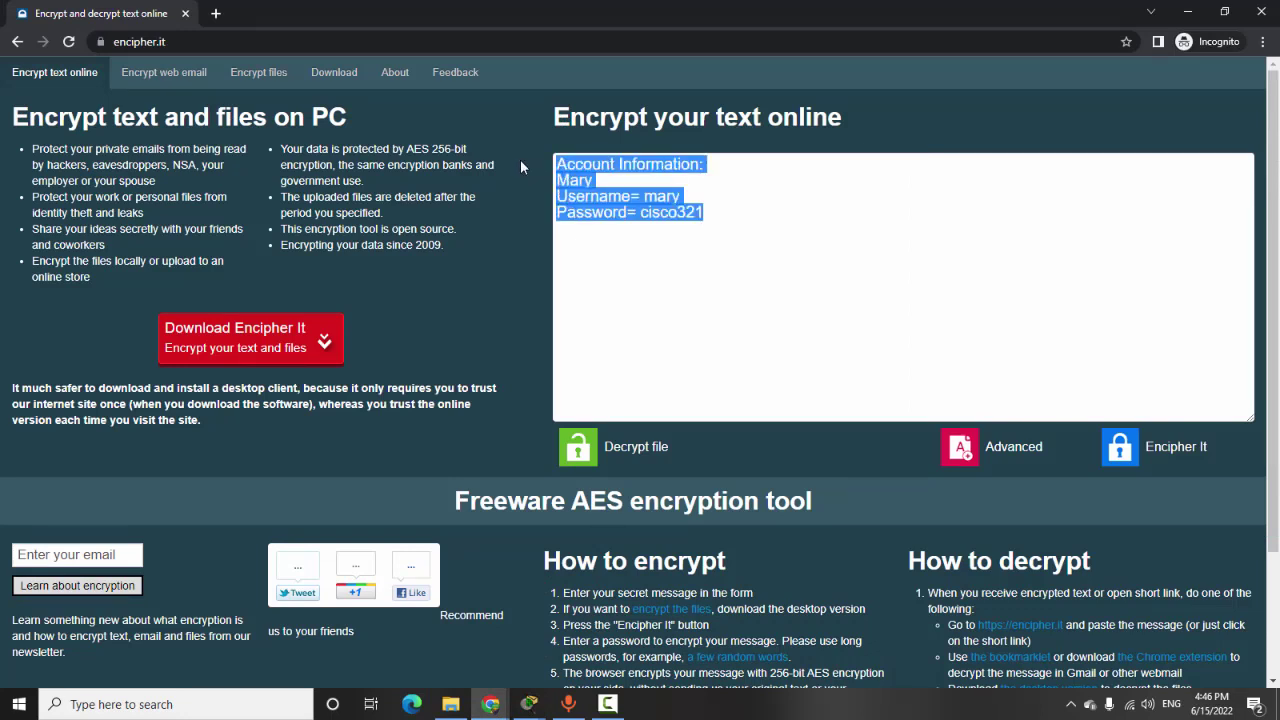
{"action": "right_click", "coordinate": [586, 162]}
{"action": "left_click", "coordinate": [643, 228]}
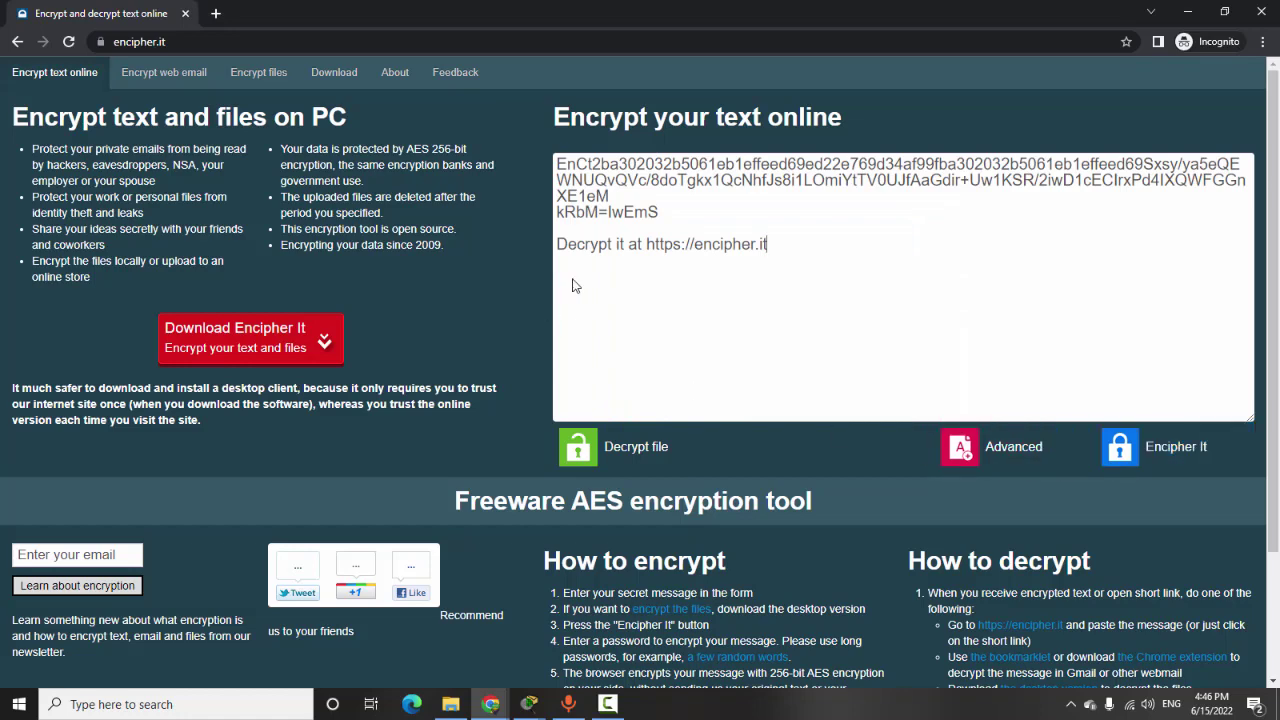
Attempt decryption with the password copied from the activity instructions, then close the Enciphered! result.
{"action": "left_click", "coordinate": [1187, 461]}
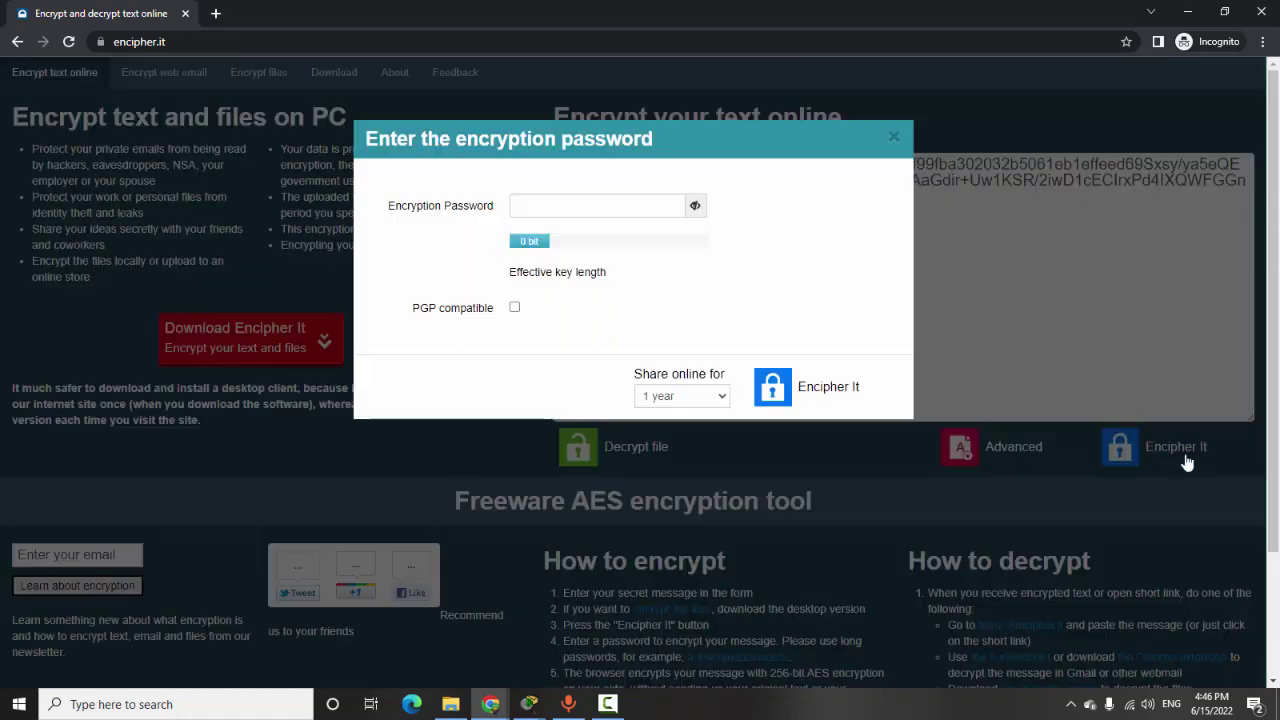
{"action": "left_click", "coordinate": [551, 207]}
{"action": "mouse_move", "coordinate": [529, 704]}
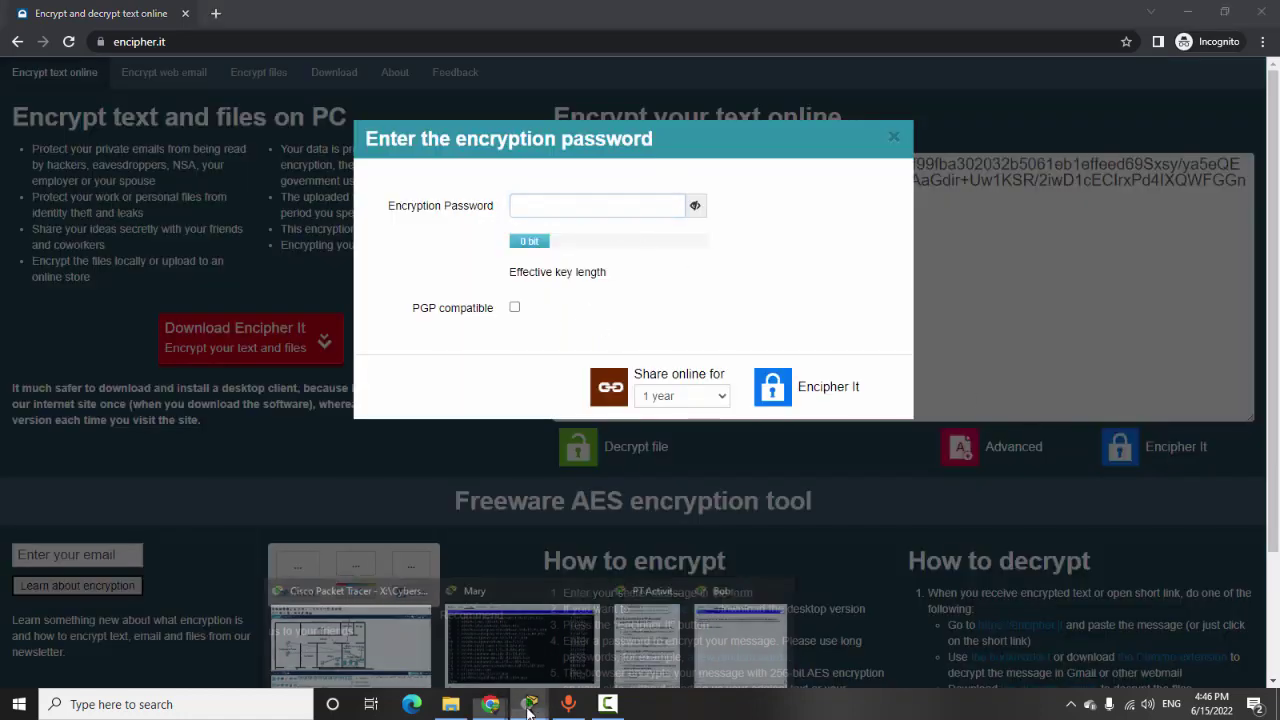
{"action": "left_click", "coordinate": [647, 628]}
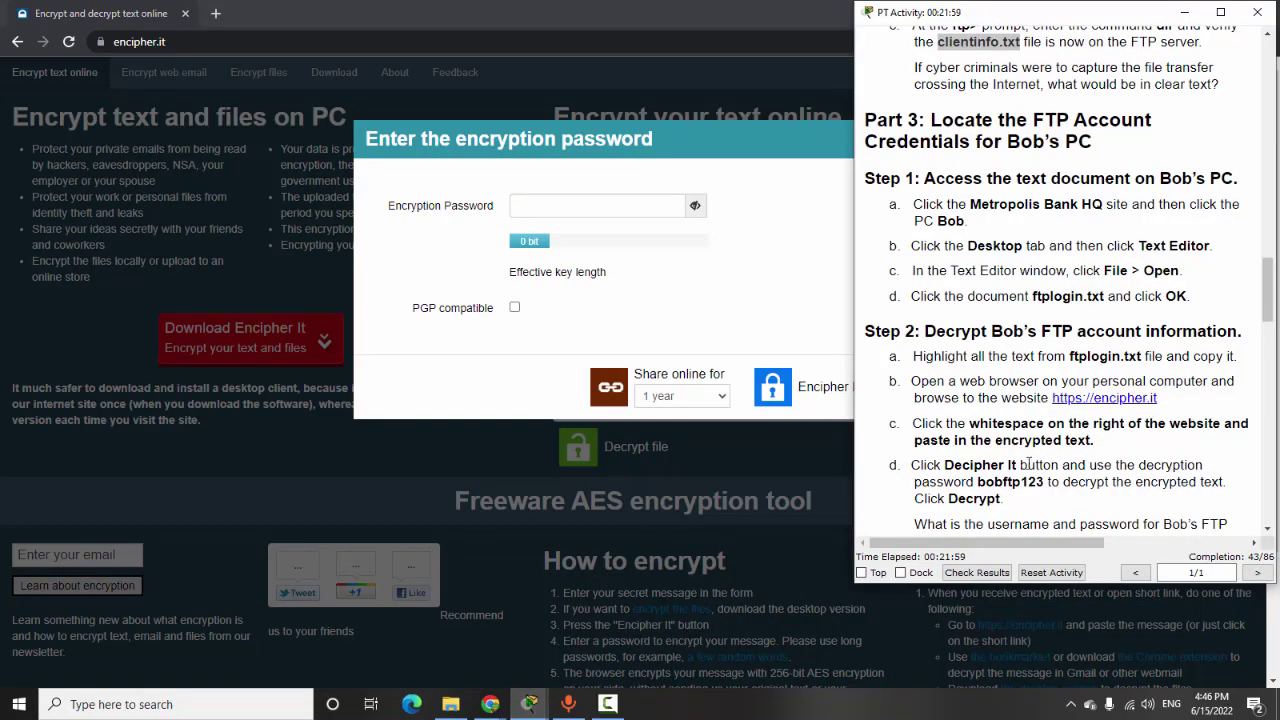
{"action": "scroll", "coordinate": [1022, 465], "scroll_direction": "down", "scroll_amount": 1}
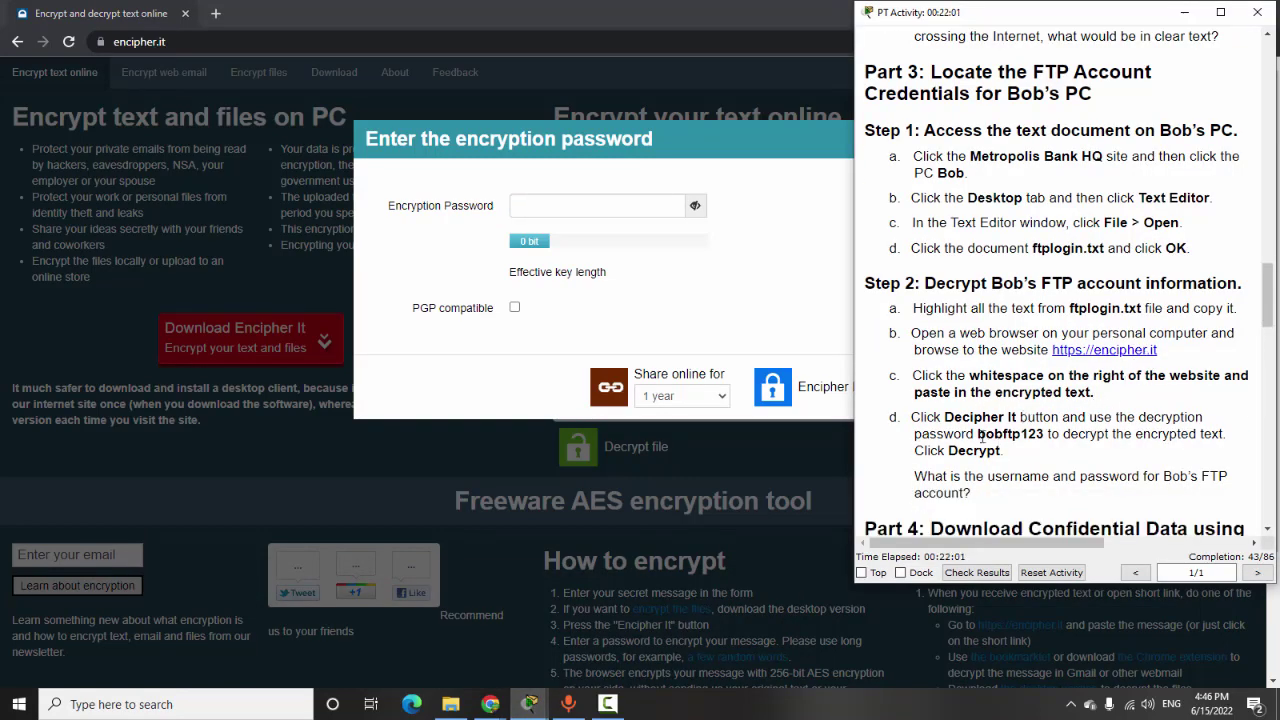
{"action": "left_click_drag", "start_coordinate": [978, 436], "coordinate": [1048, 434]}
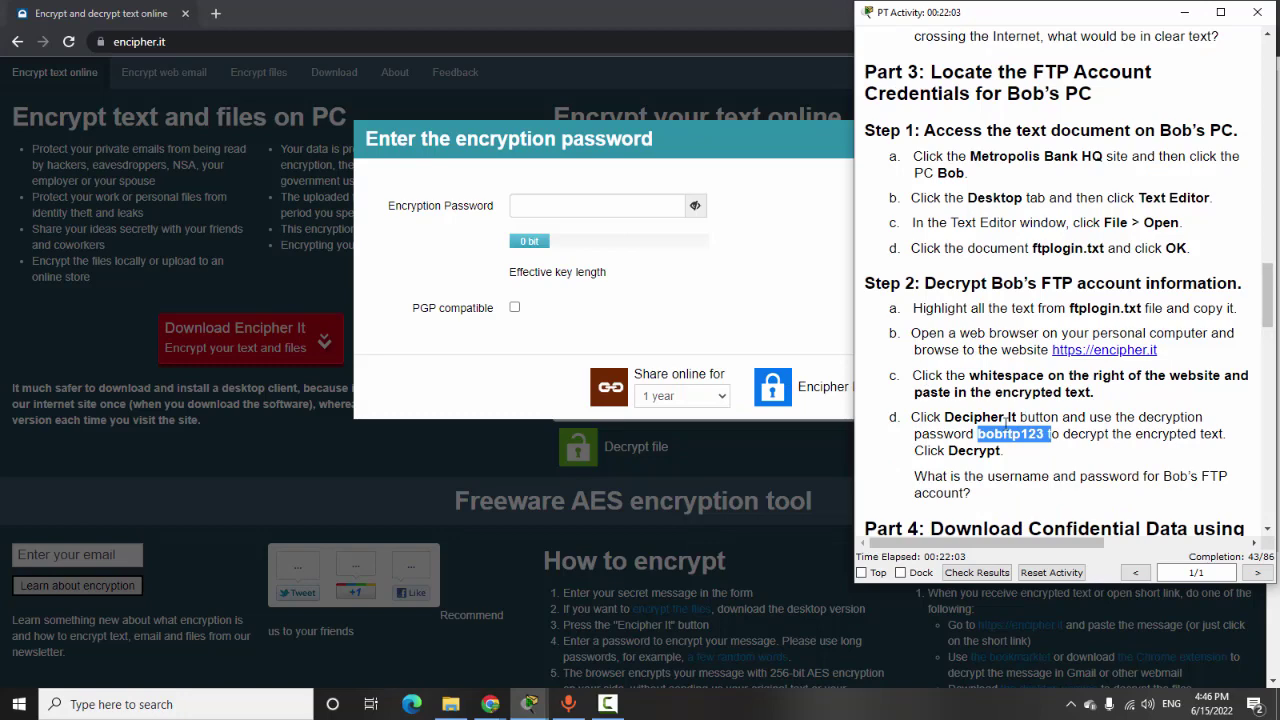
{"action": "left_click_drag", "start_coordinate": [1044, 436], "coordinate": [980, 437]}
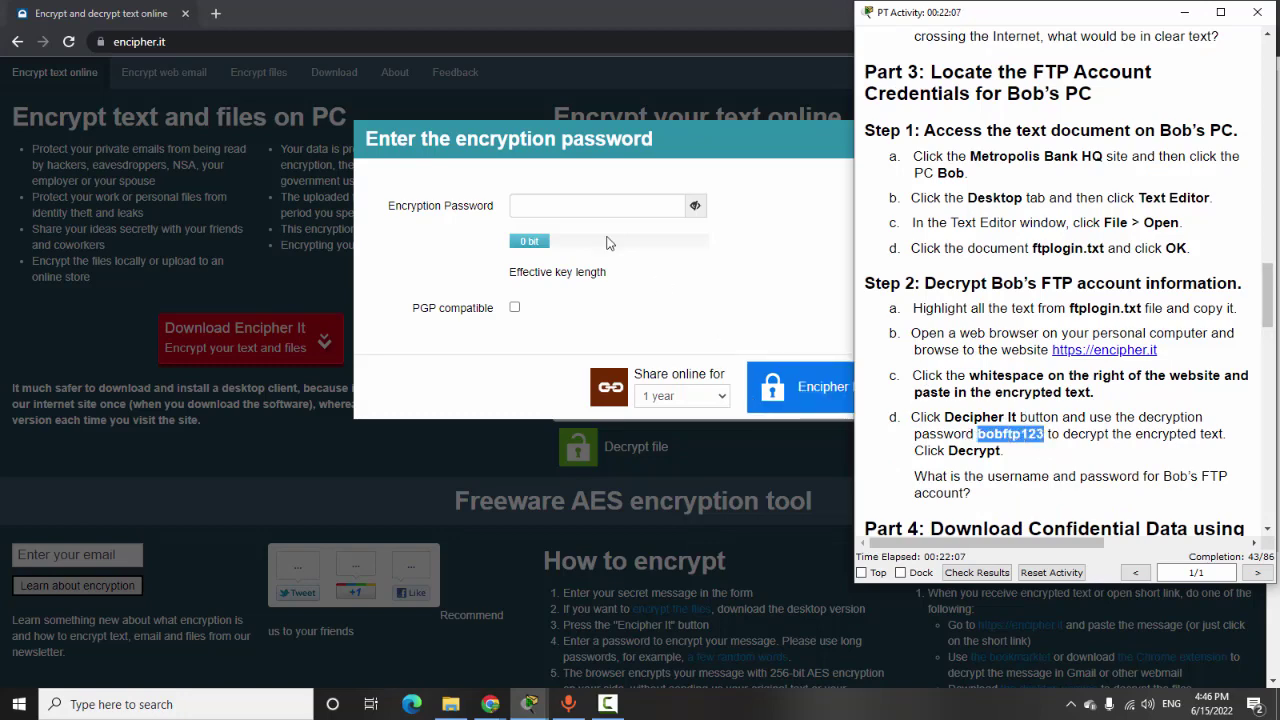
{"action": "left_click", "coordinate": [530, 203]}
{"action": "key", "text": "ctrl+v"}
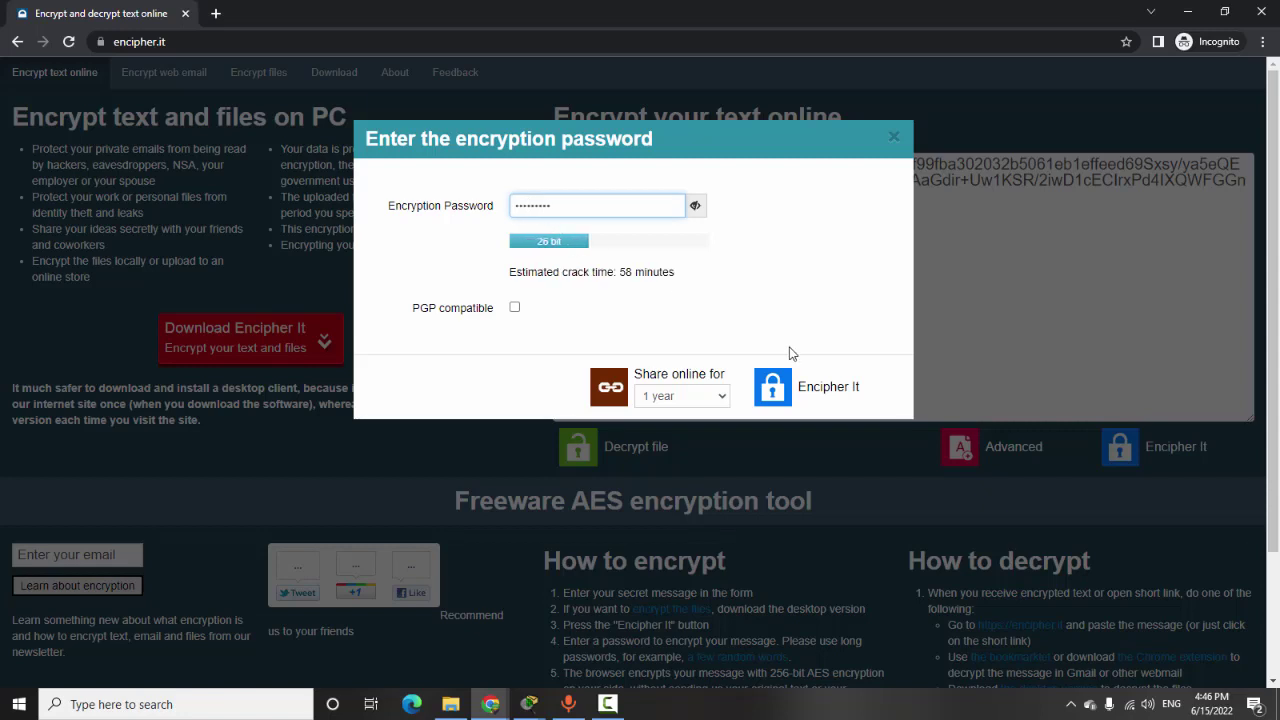
{"action": "left_click", "coordinate": [810, 385]}
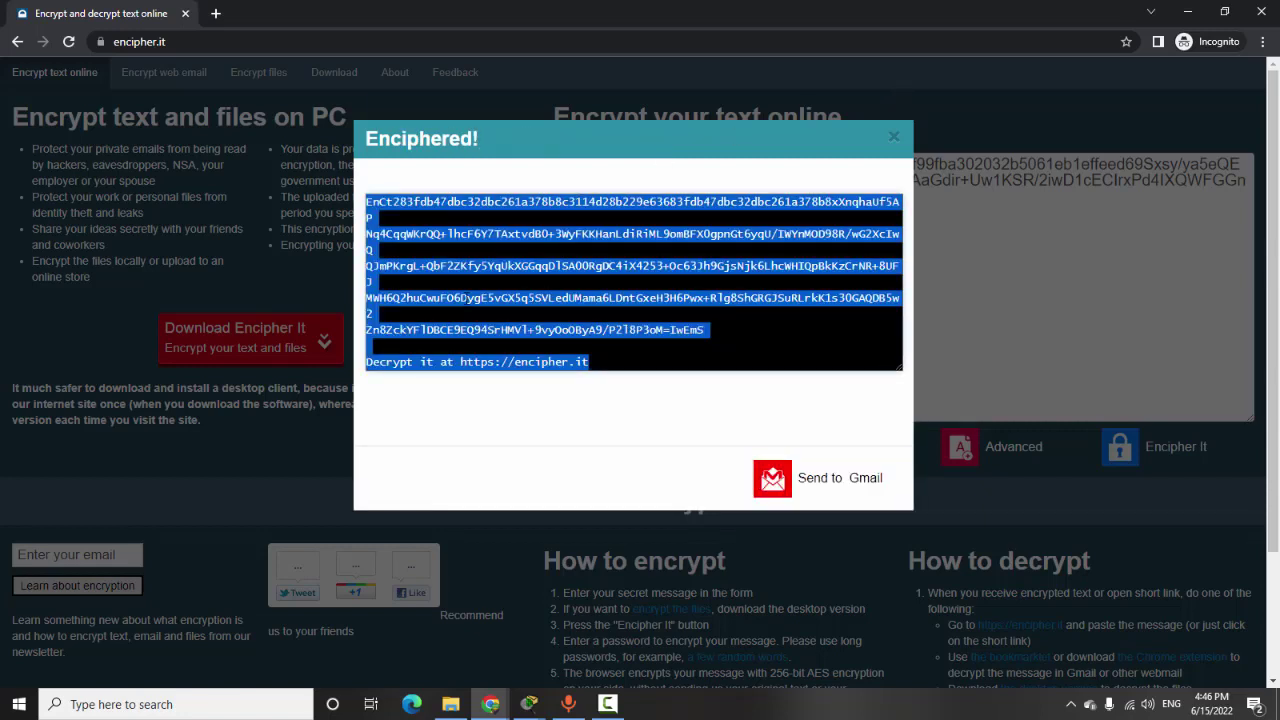
{"action": "left_click", "coordinate": [896, 140]}
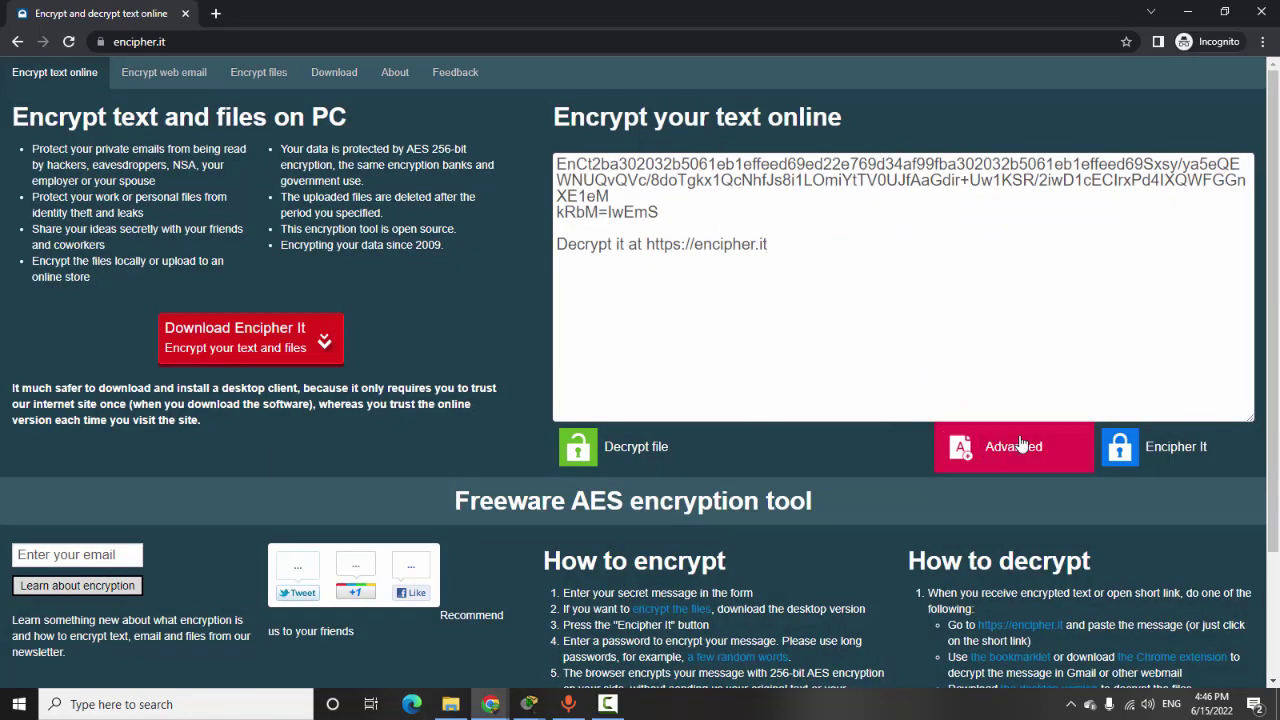
Try encipher.it's file decryption option twice and dismiss the unavailable notices.
{"action": "left_click", "coordinate": [630, 448]}
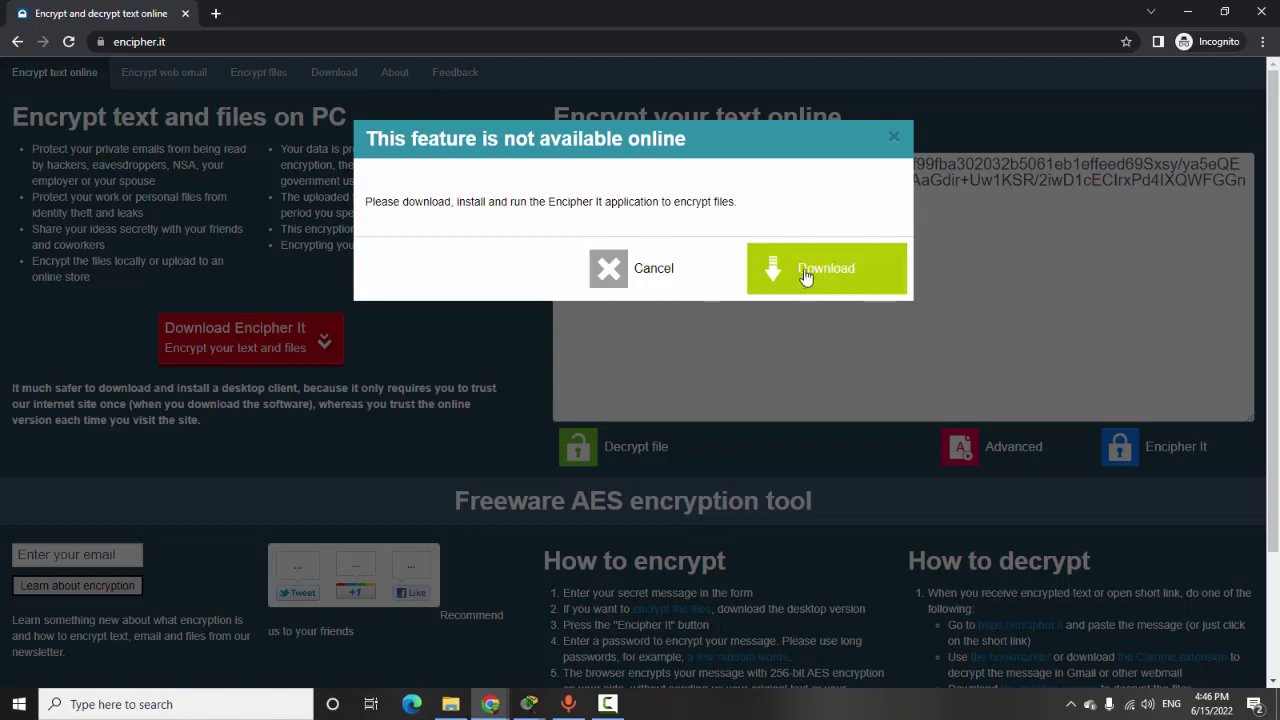
{"action": "left_click", "coordinate": [645, 270]}
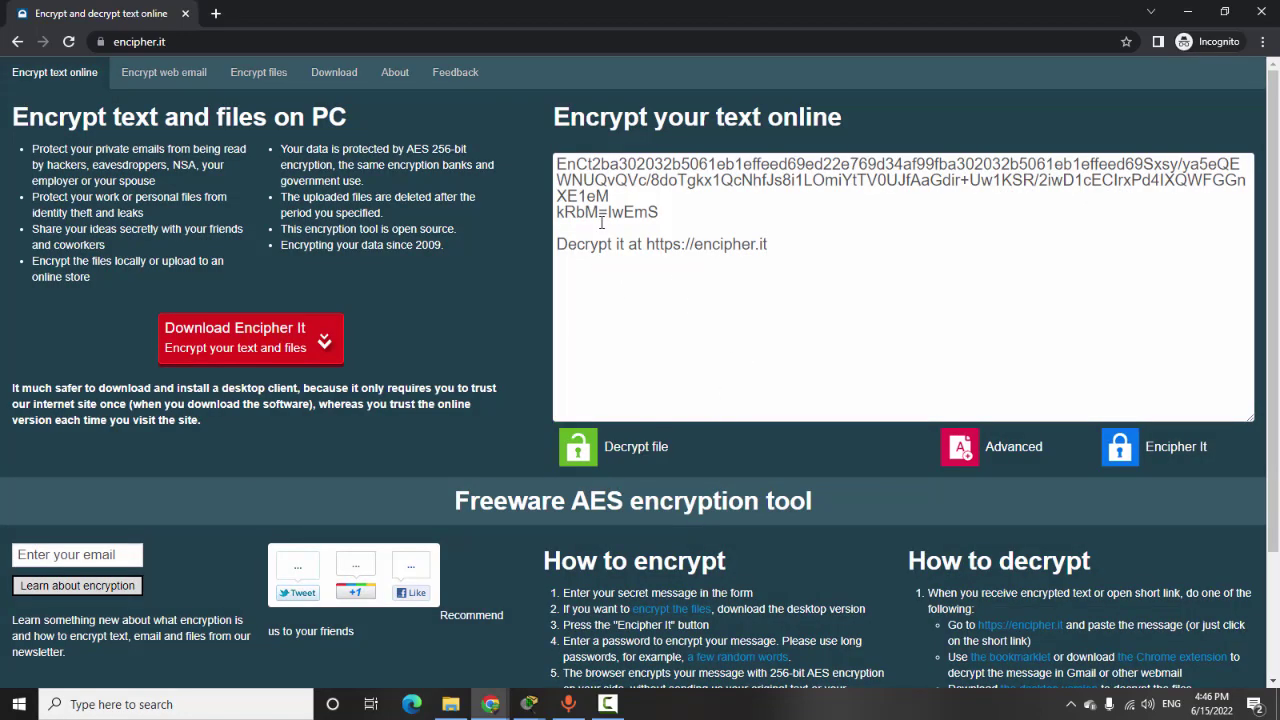
{"action": "left_click", "coordinate": [636, 460]}
{"action": "left_click", "coordinate": [1217, 552]}
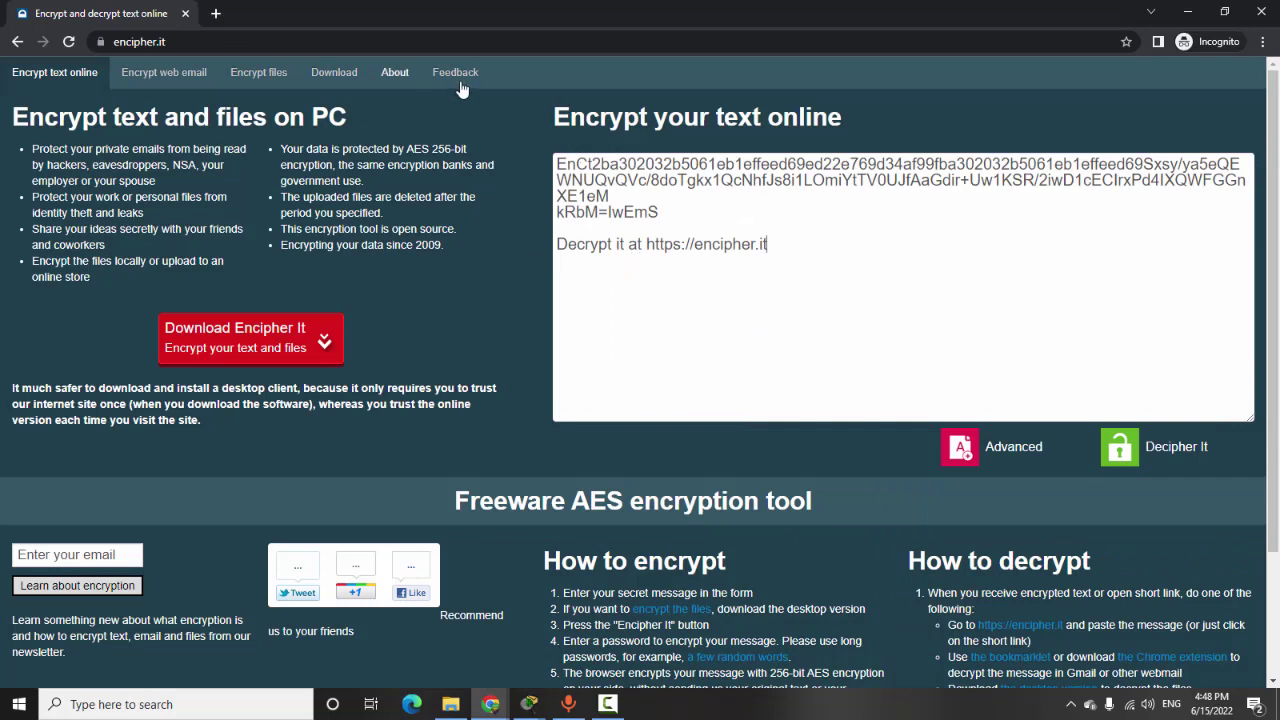
Decipher the pasted ciphertext using the password from the activity instructions.
{"action": "left_click", "coordinate": [1028, 244]}
{"action": "left_click", "coordinate": [1161, 452]}
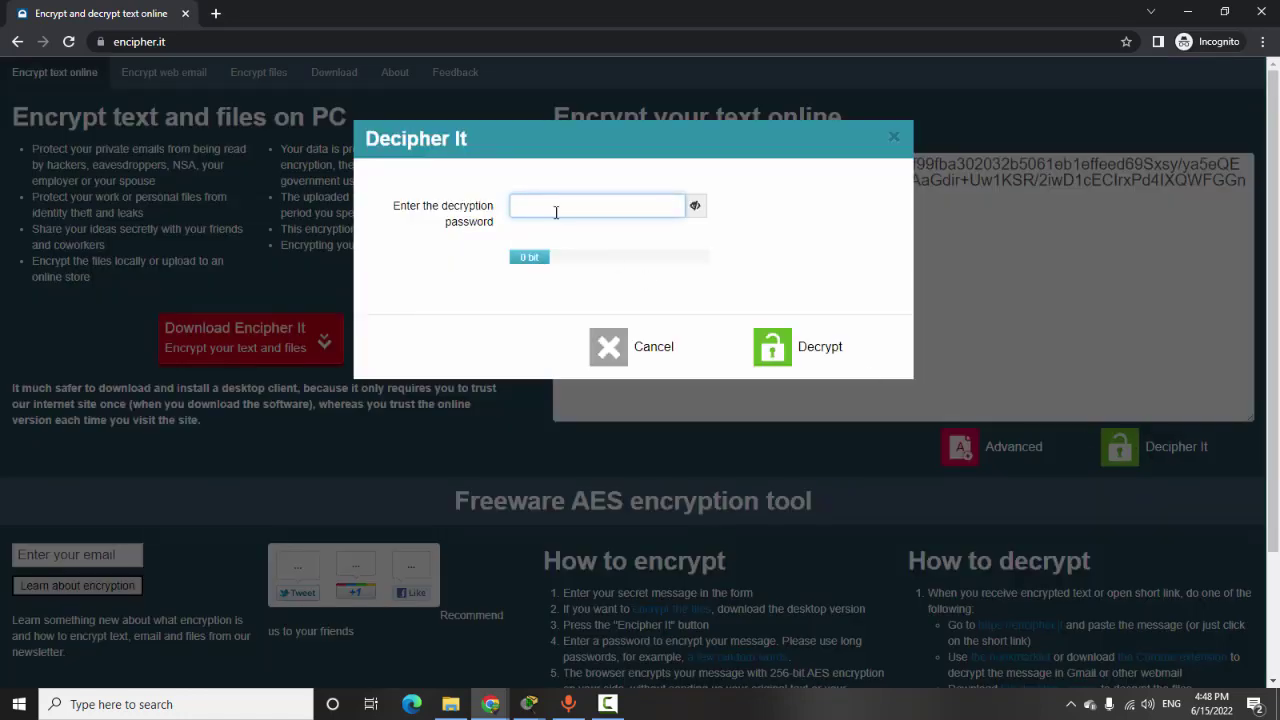
{"action": "mouse_move", "coordinate": [529, 705]}
{"action": "left_click", "coordinate": [652, 645]}
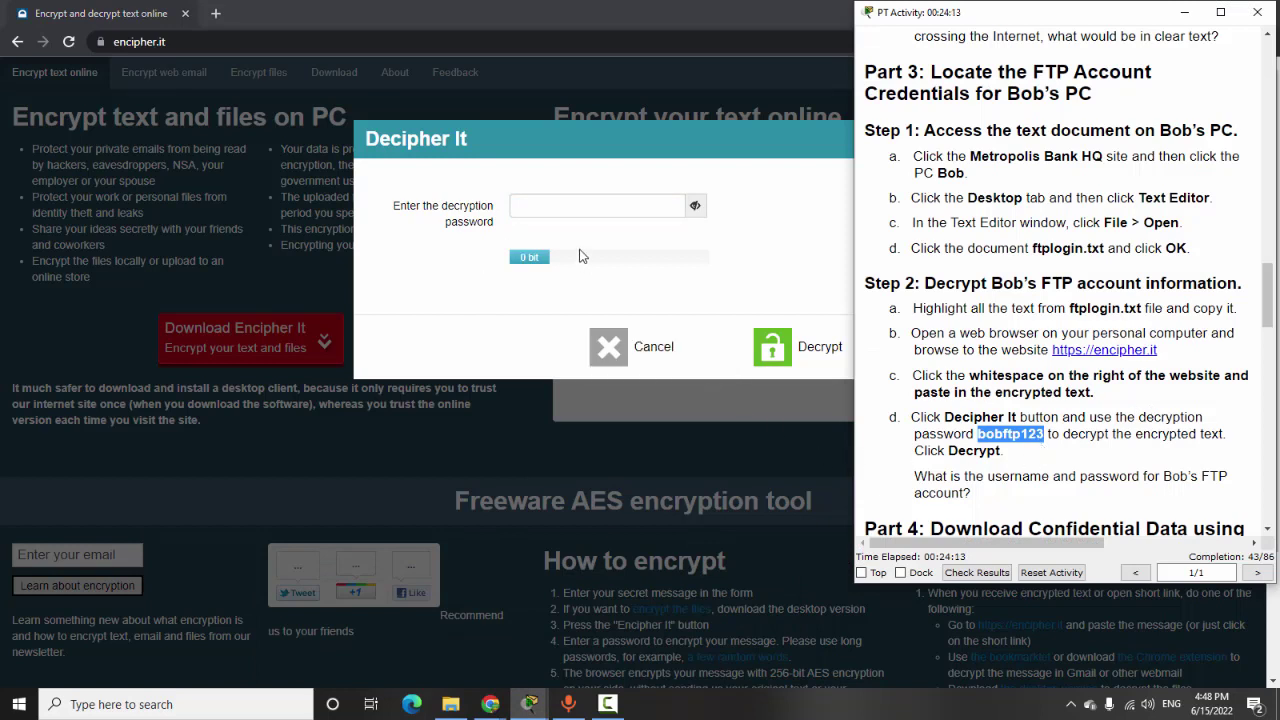
{"action": "left_click", "coordinate": [585, 207]}
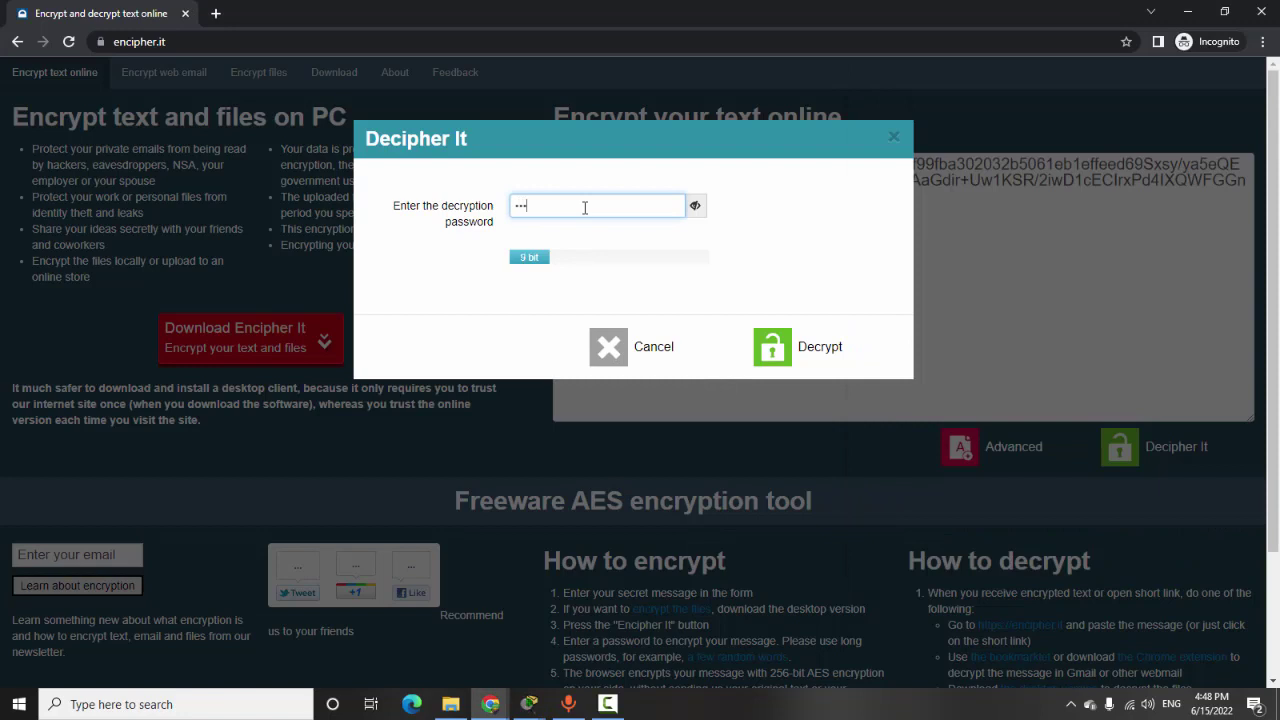
{"action": "type", "text": "•••••••••"}
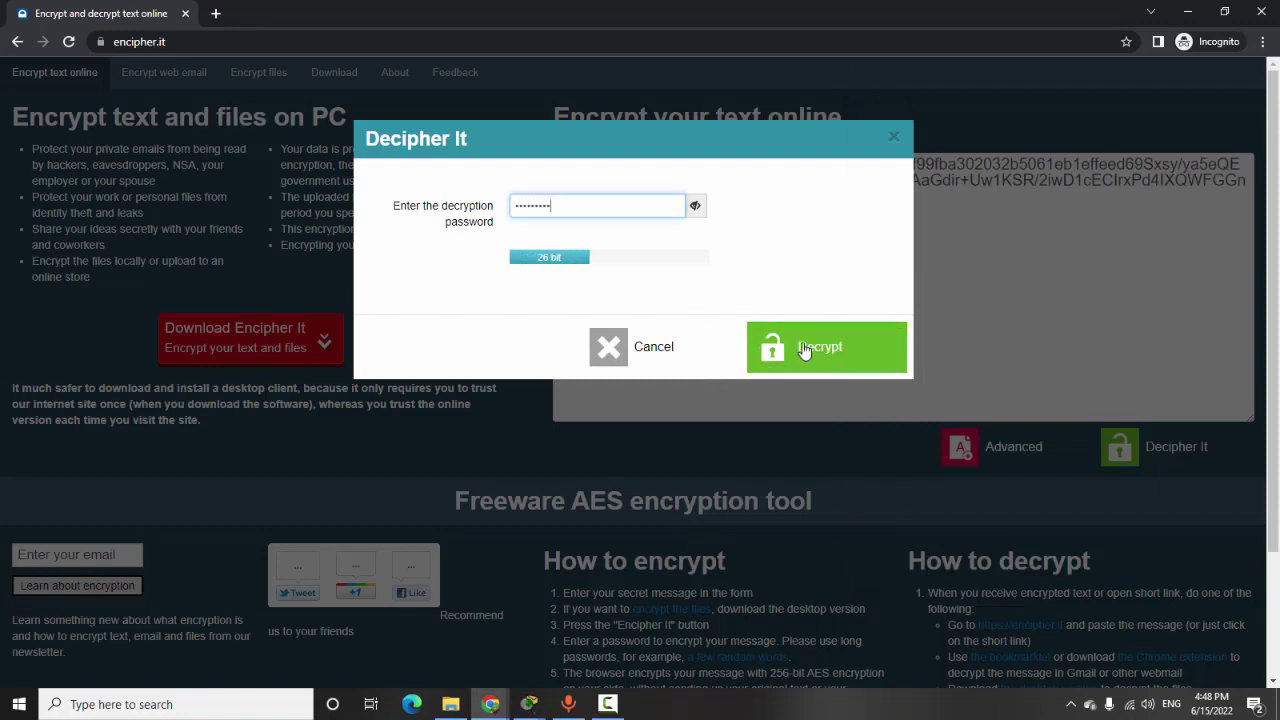
{"action": "left_click", "coordinate": [814, 355]}
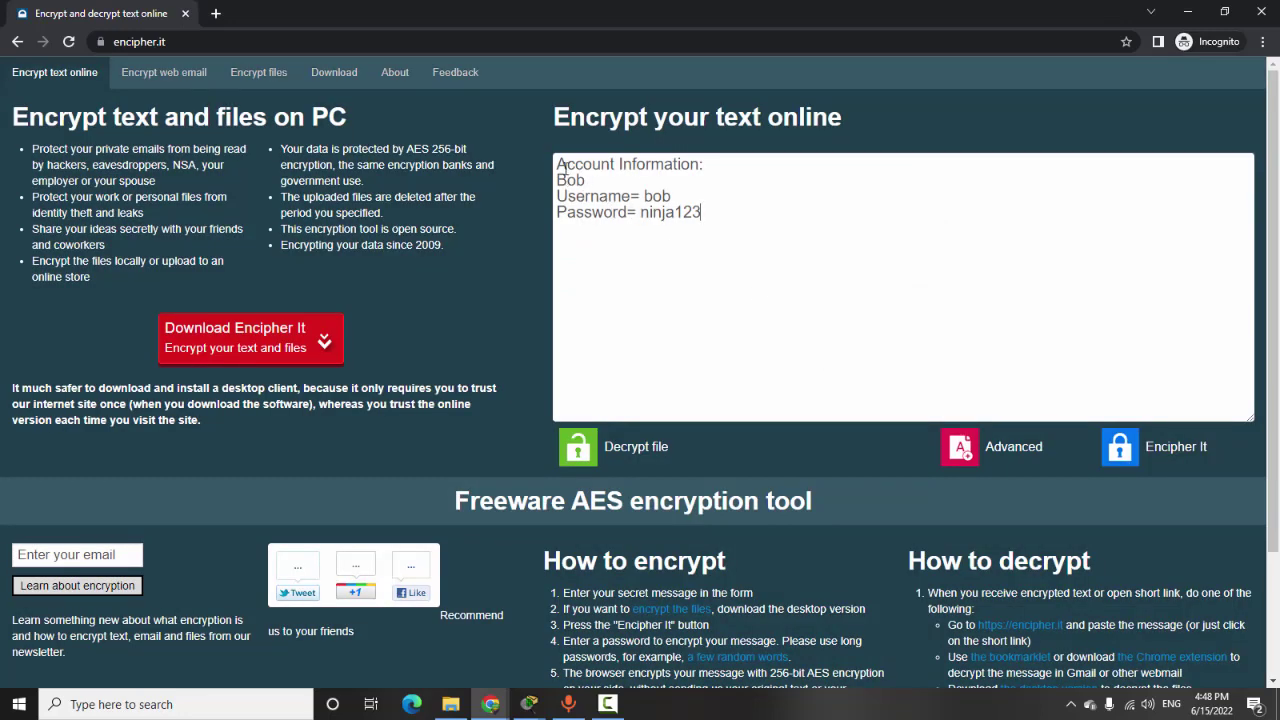
Highlight the decrypted username and password, then switch to the Packet Tracer windows.
{"action": "left_click_drag", "start_coordinate": [644, 196], "coordinate": [711, 220]}
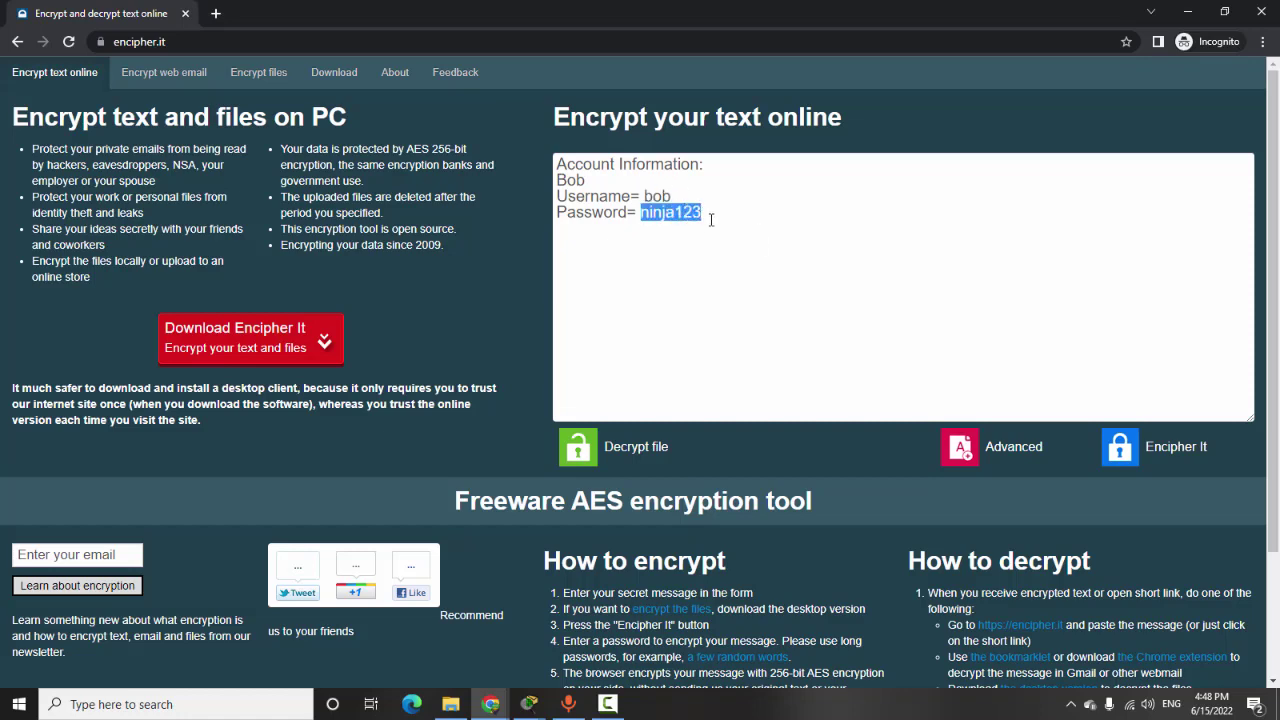
{"action": "left_click", "coordinate": [543, 697]}
{"action": "mouse_move", "coordinate": [533, 643]}
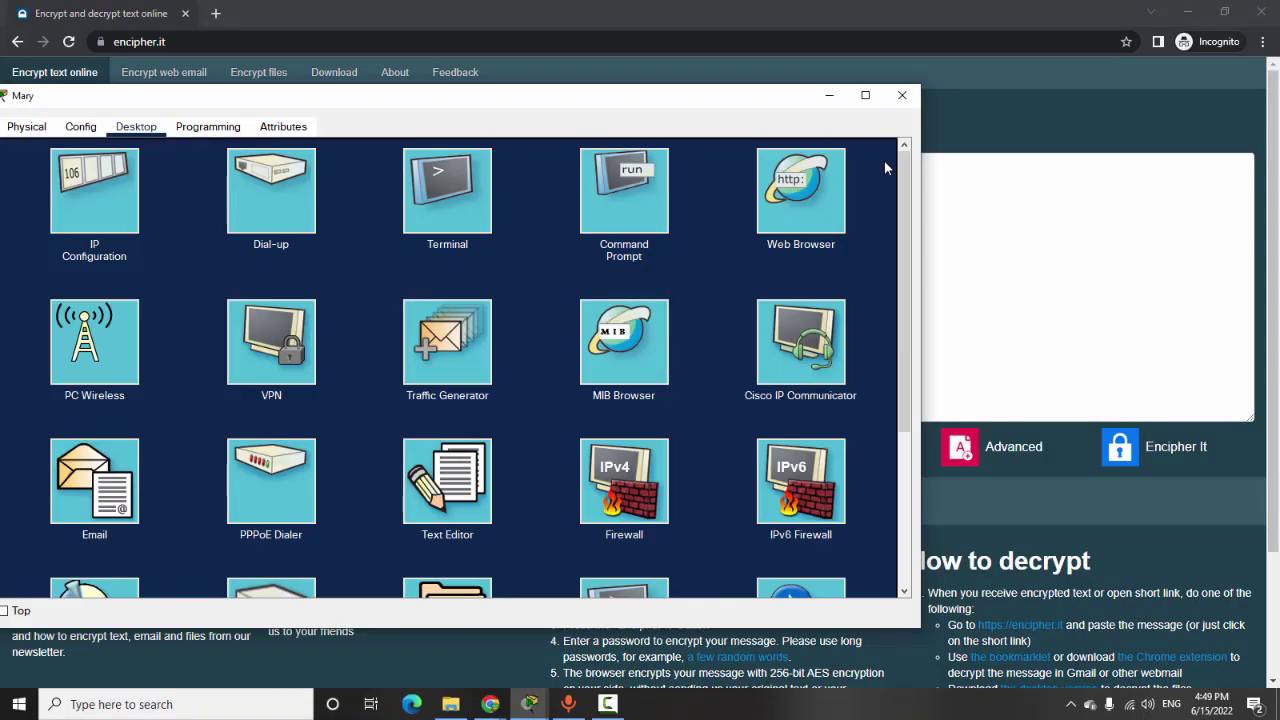
Scroll the activity instructions down to the Part 4 FTP download section.
{"action": "left_click", "coordinate": [529, 704]}
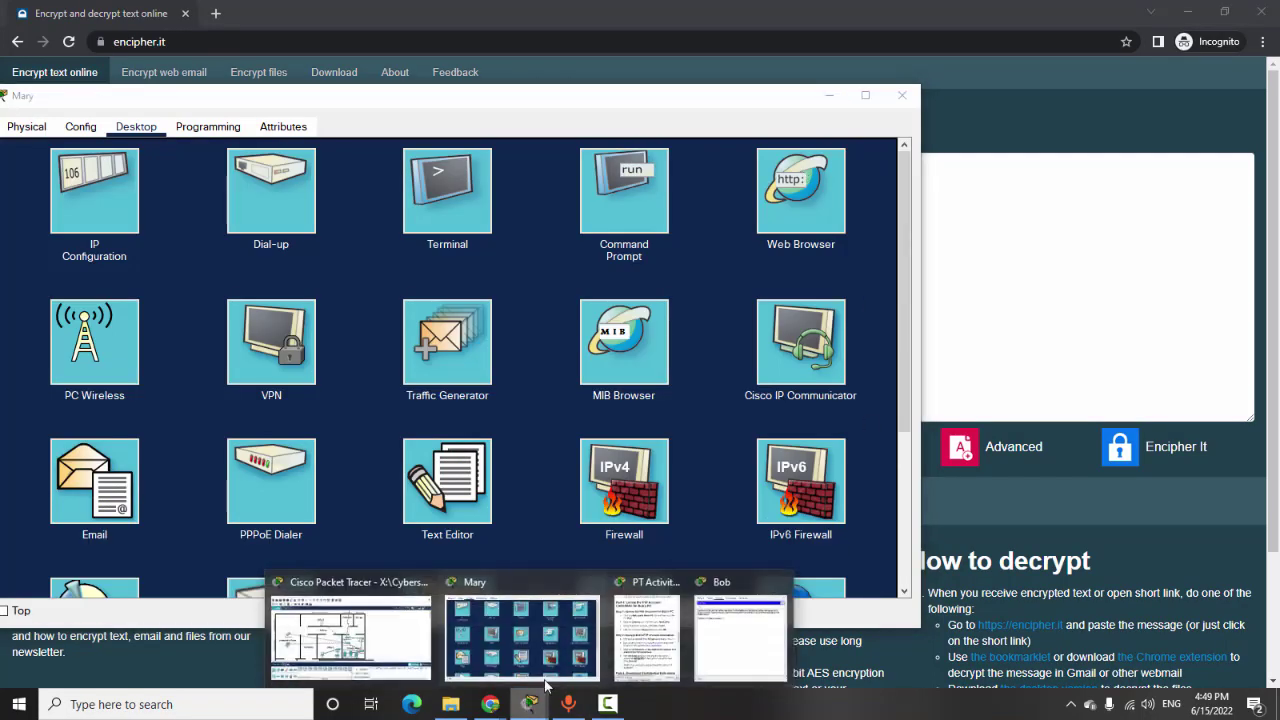
{"action": "left_click", "coordinate": [636, 640]}
{"action": "scroll", "coordinate": [1055, 397], "scroll_direction": "down", "scroll_amount": 3}
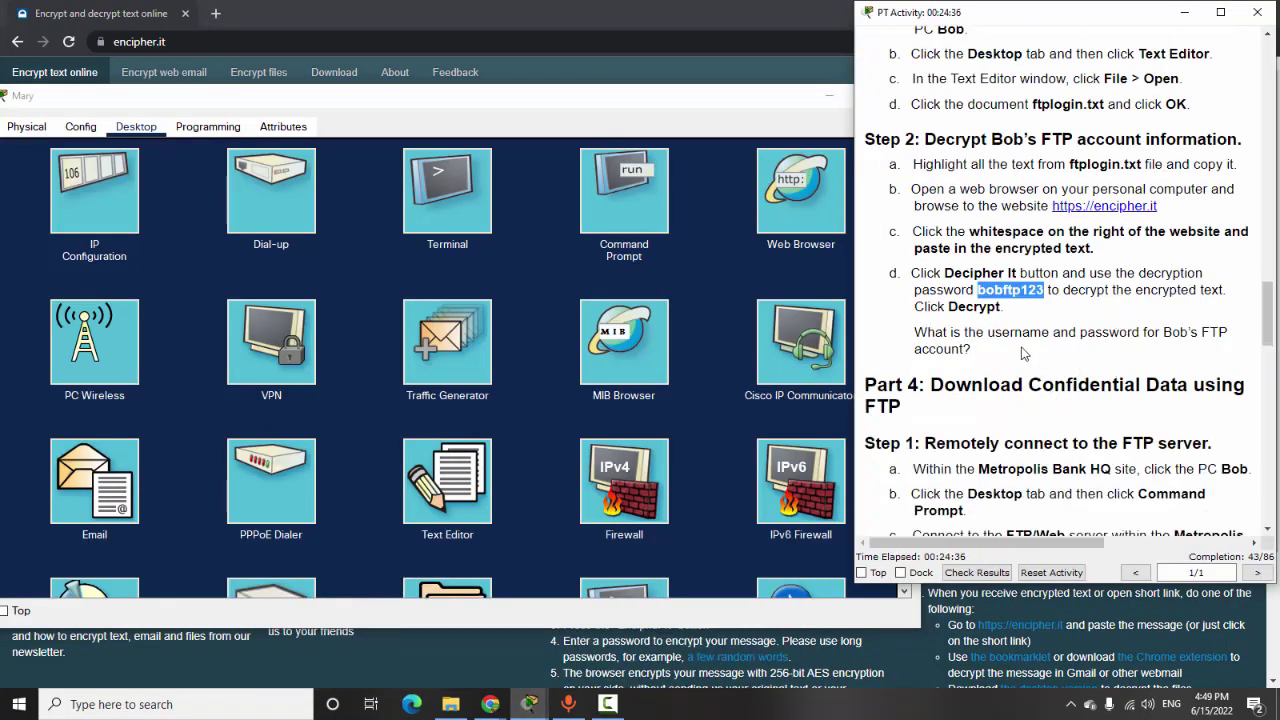
{"action": "left_click", "coordinate": [1107, 330]}
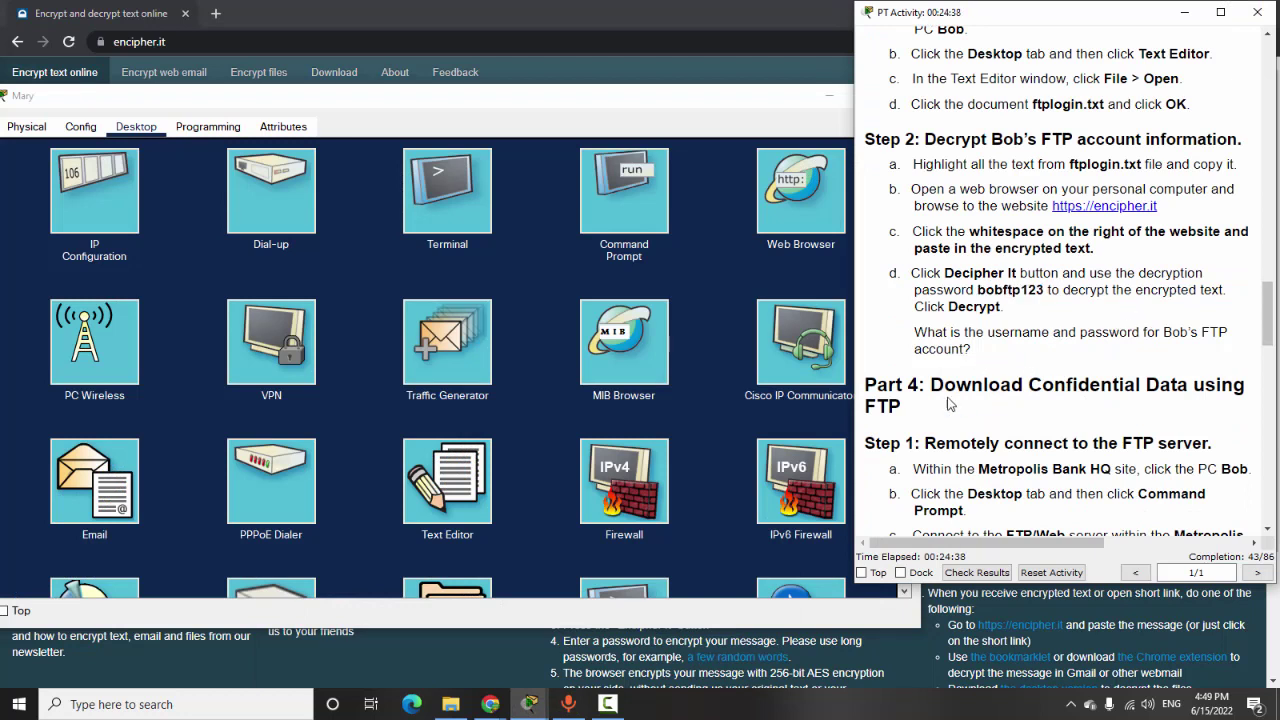
{"action": "scroll", "coordinate": [1047, 403], "scroll_direction": "down", "scroll_amount": 1}
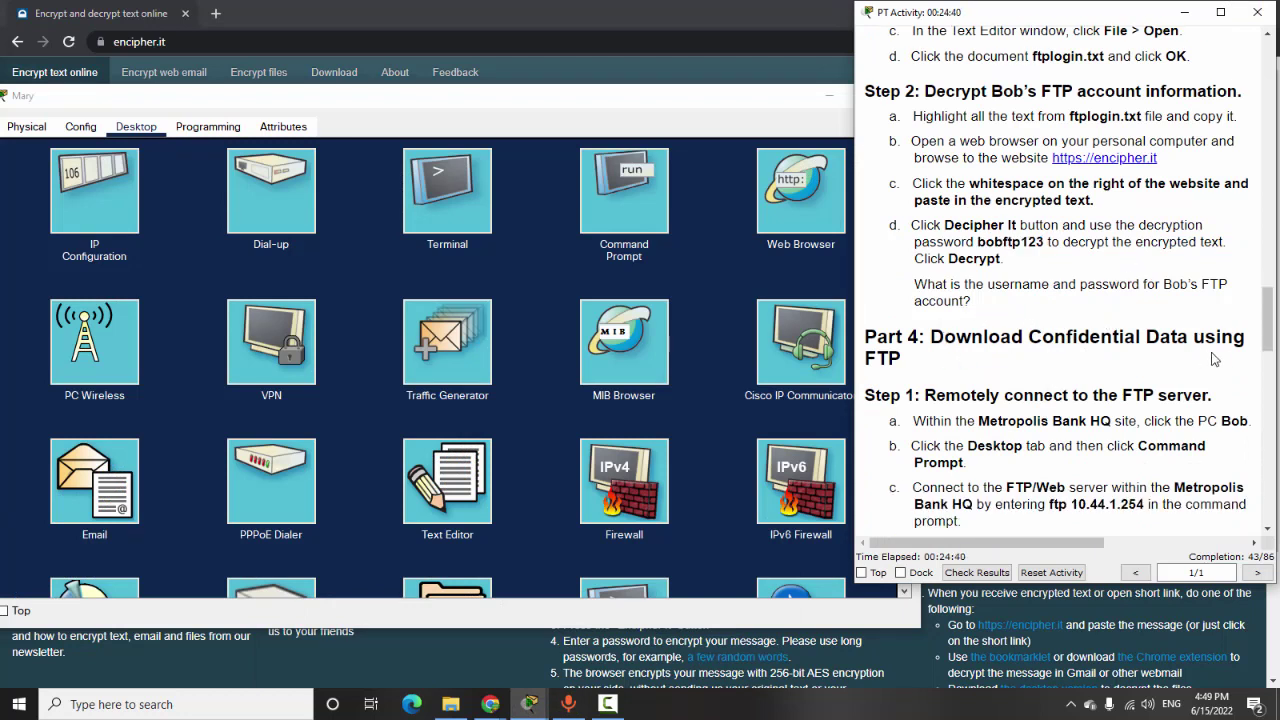
{"action": "scroll", "coordinate": [1027, 403], "scroll_direction": "down", "scroll_amount": 2}
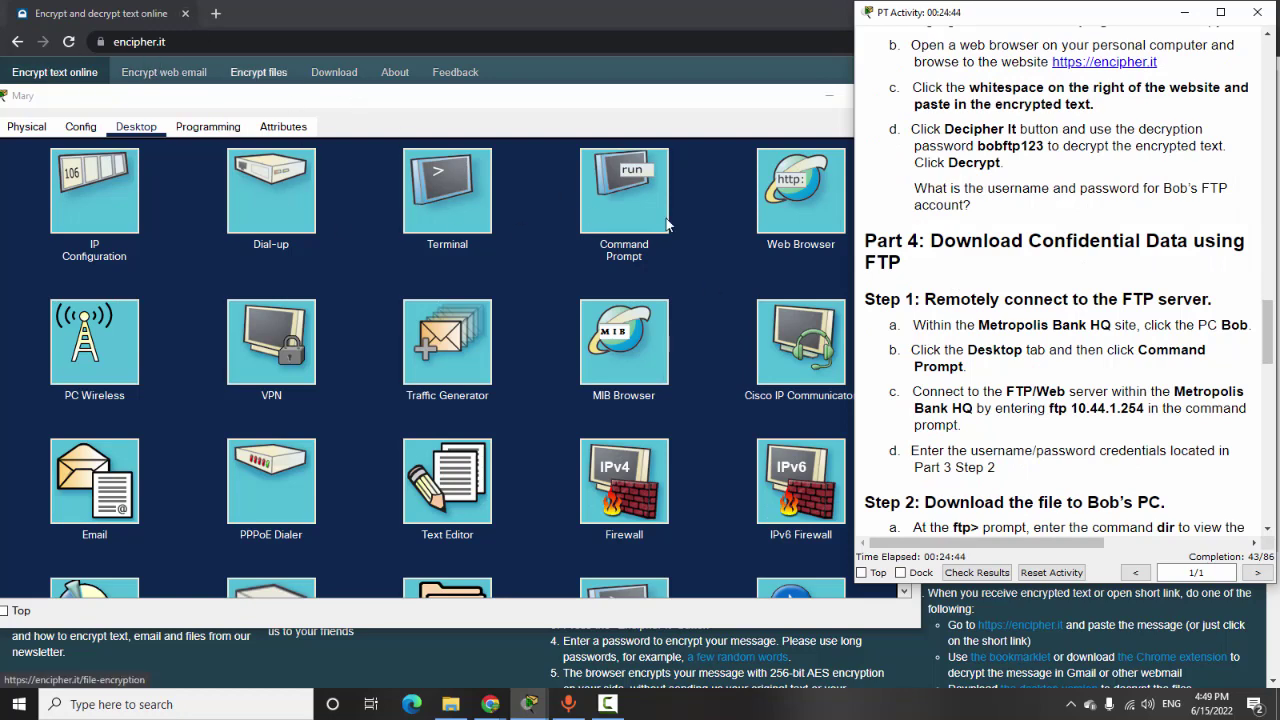
Bring the first PC's window forward and open its Command Prompt.
{"action": "left_click", "coordinate": [707, 258]}
{"action": "left_click", "coordinate": [641, 216]}
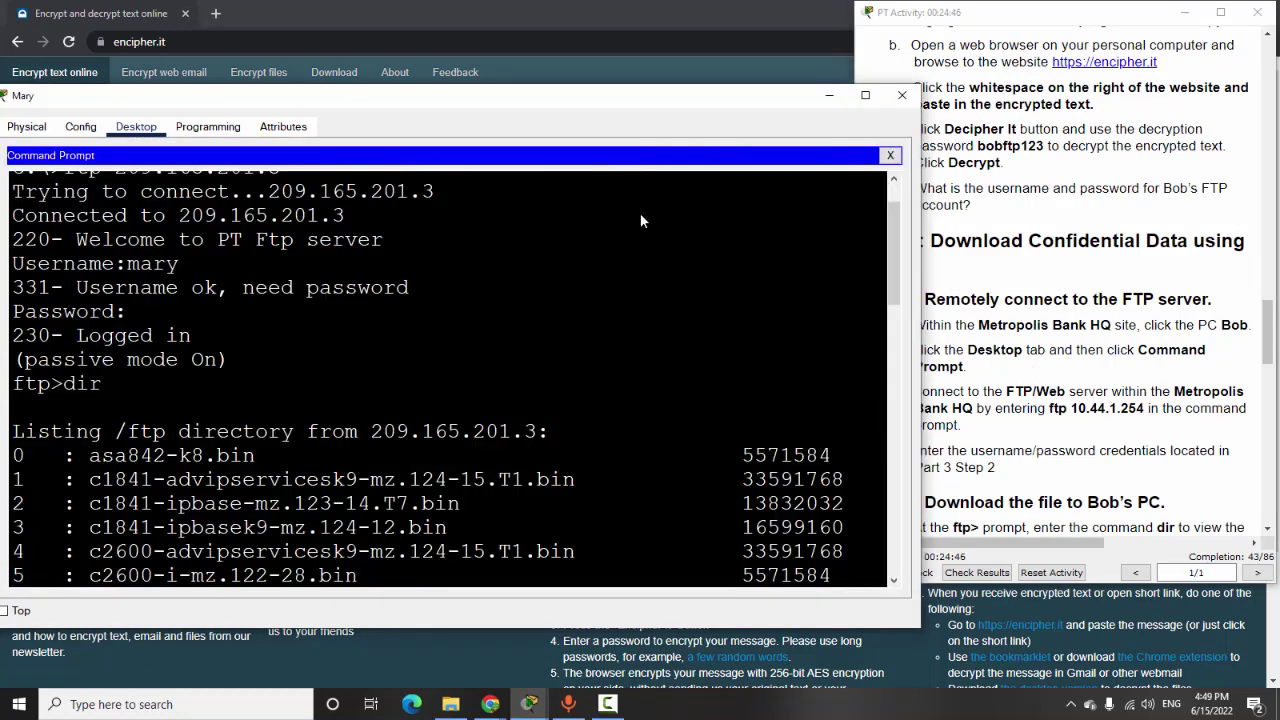
{"action": "scroll", "coordinate": [450, 380], "scroll_direction": "down", "scroll_amount": 4}
{"action": "left_click", "coordinate": [902, 95]}
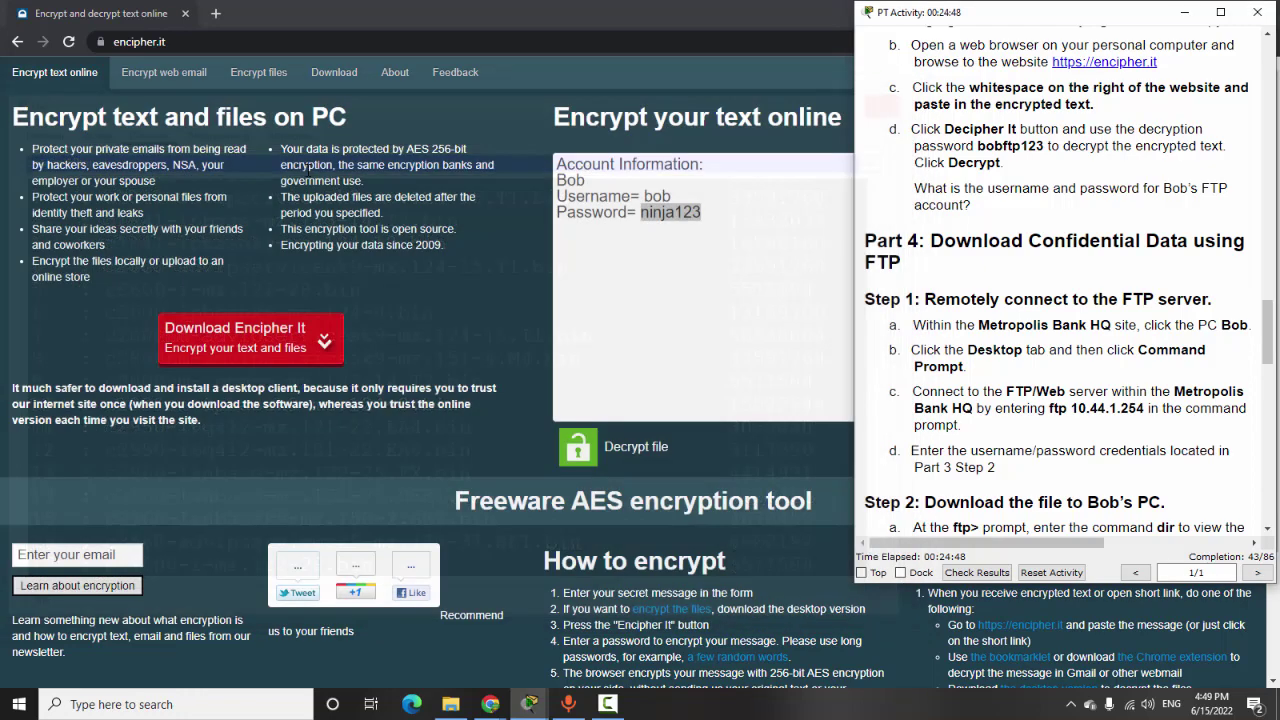
{"action": "mouse_move", "coordinate": [529, 704]}
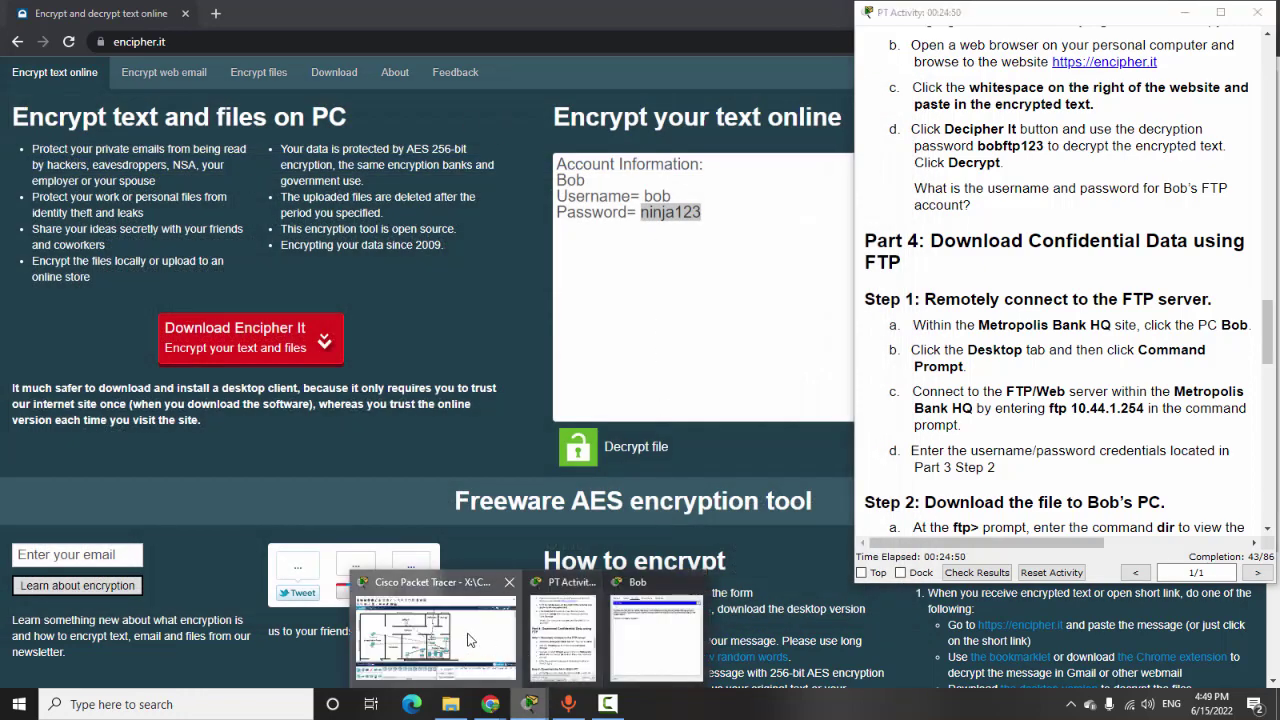
{"action": "left_click", "coordinate": [470, 630]}
{"action": "left_click", "coordinate": [401, 230]}
{"action": "key", "text": "ctrl+a"}
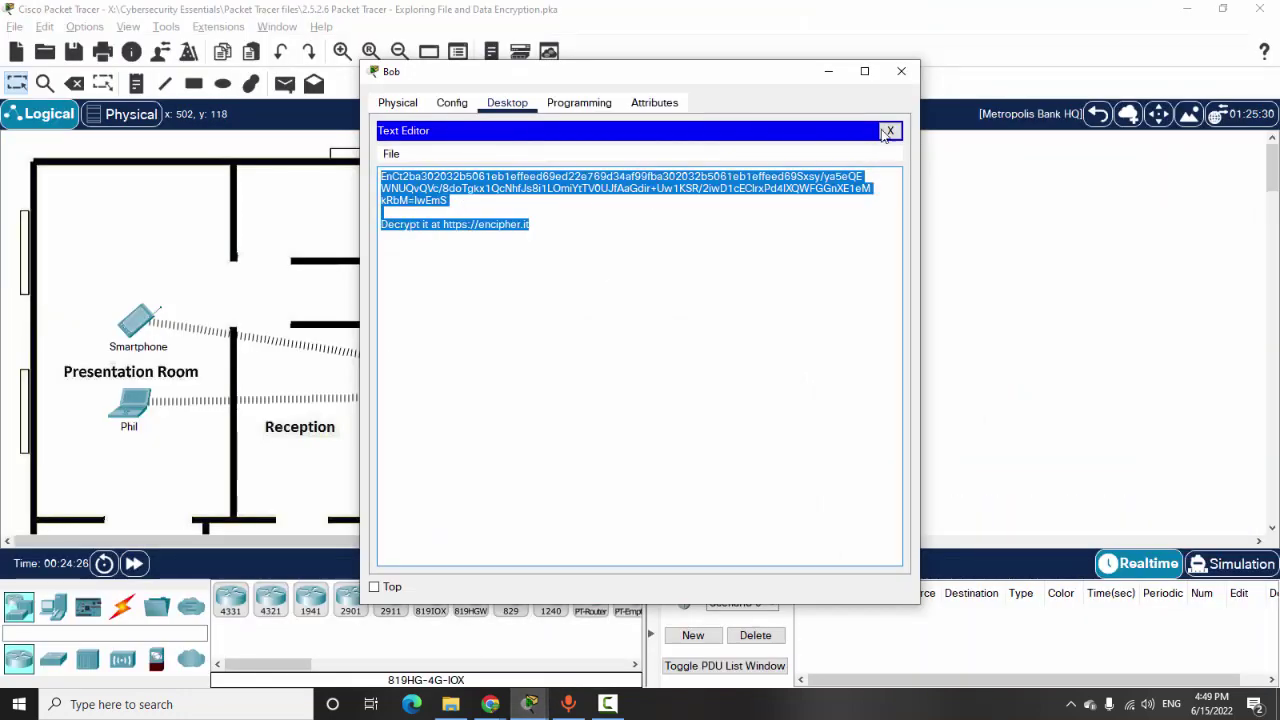
{"action": "left_click", "coordinate": [889, 131]}
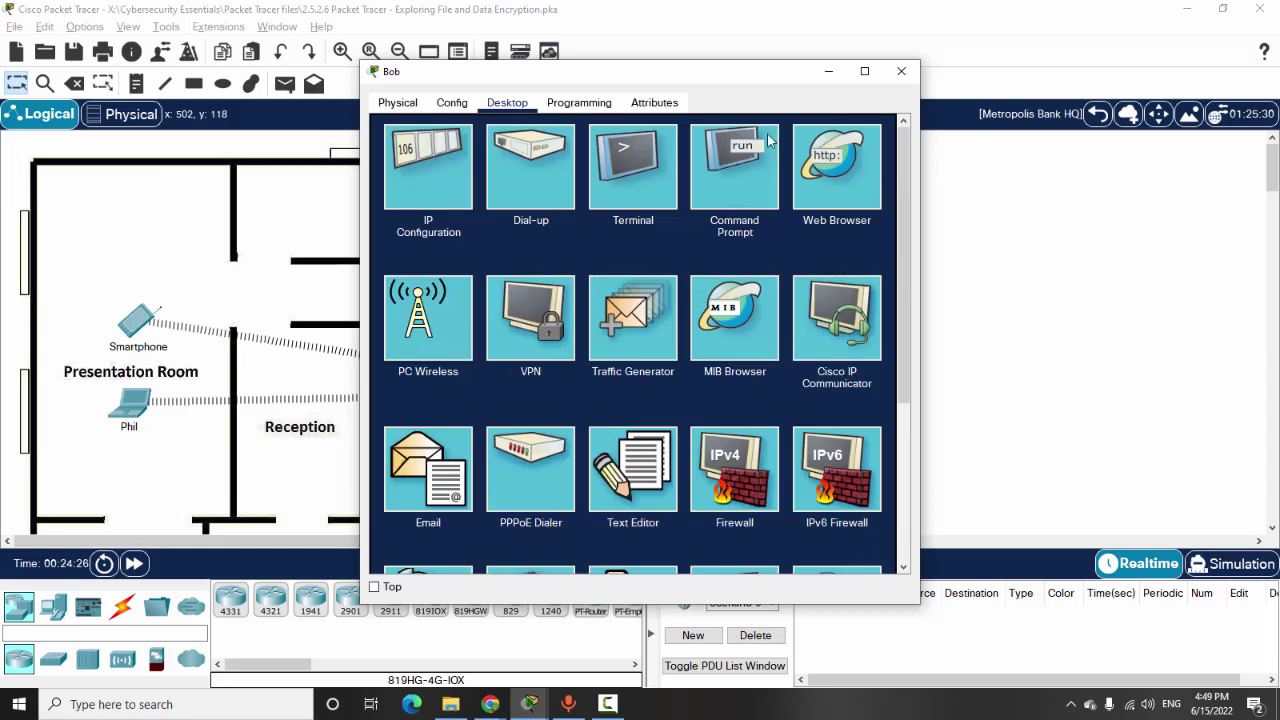
{"action": "left_click", "coordinate": [744, 203]}
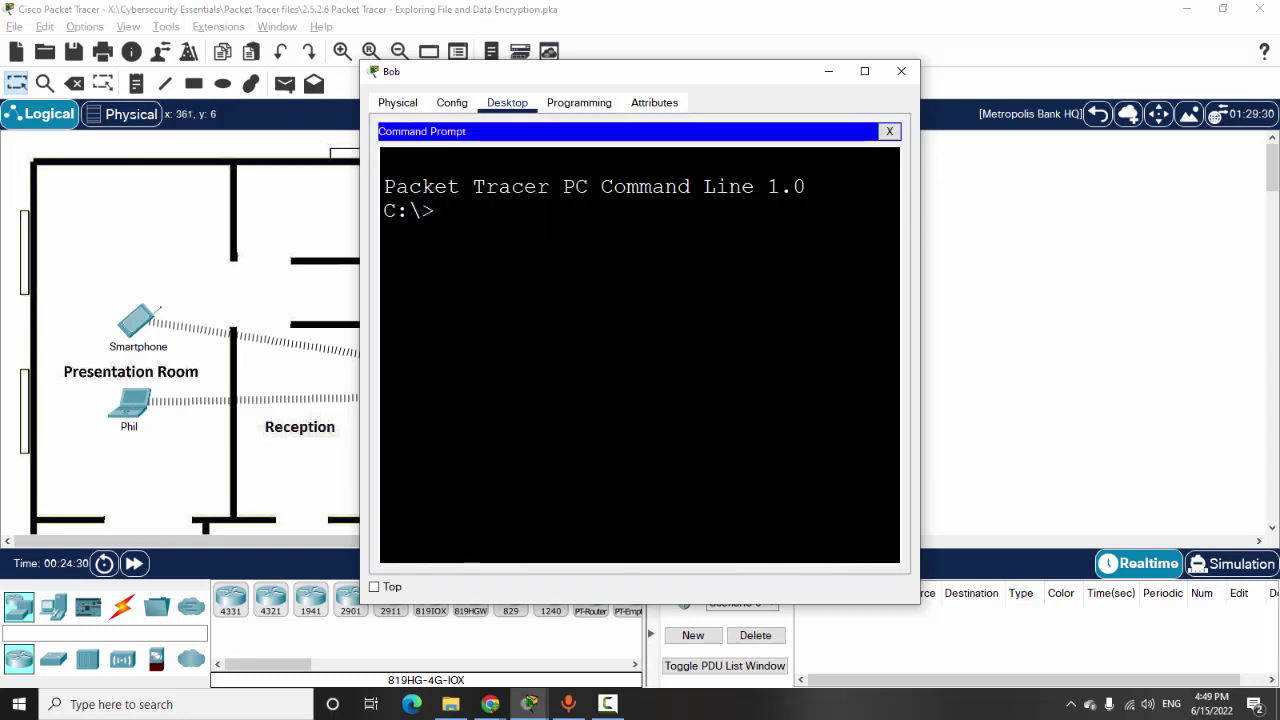
Run ftp 209.165.201.3, then after it times out connect with ftp 10.44.1.254.
{"action": "type", "text": "ftp"}
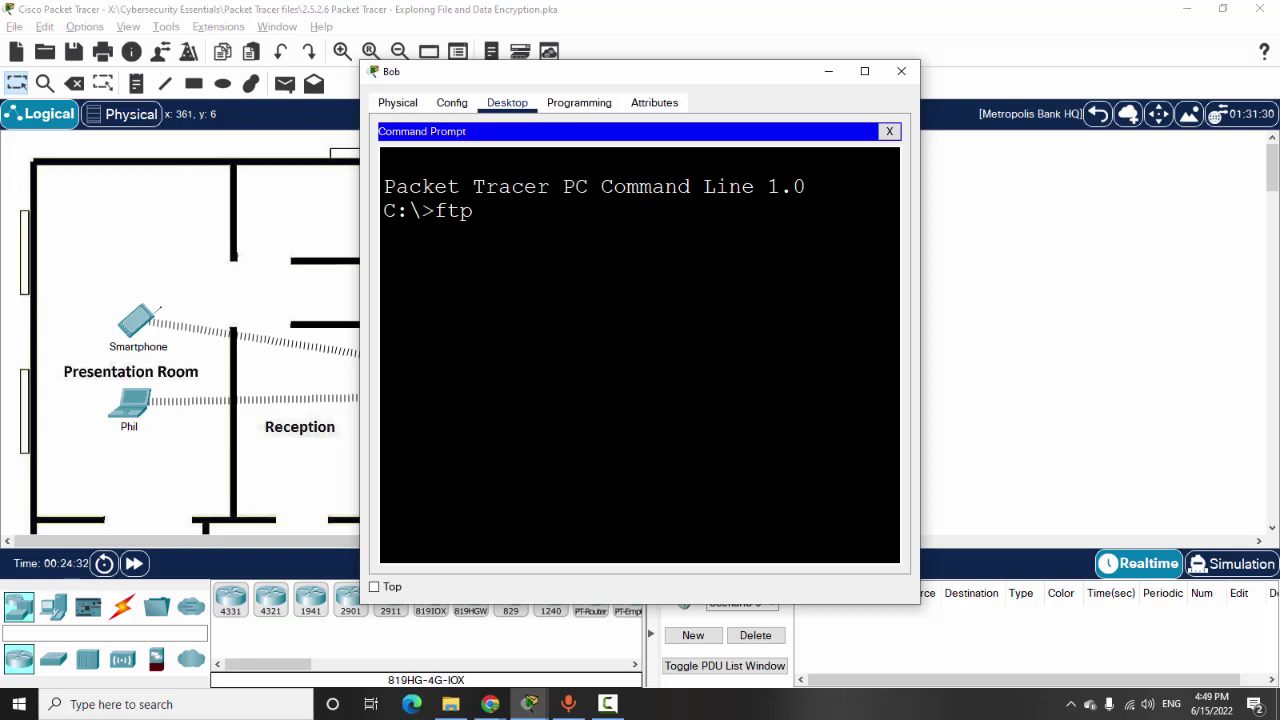
{"action": "type", "text": " 209.165.201.3"}
{"action": "key", "text": "Return"}
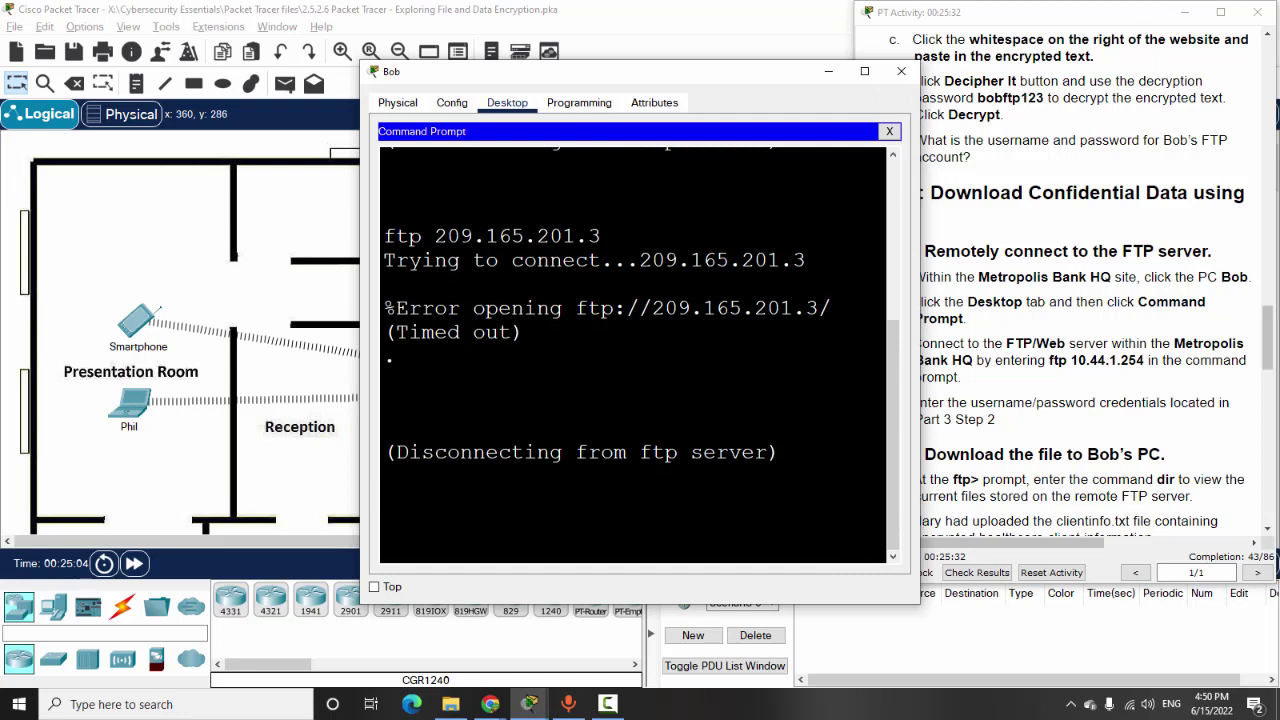
{"action": "key", "text": "Return"}
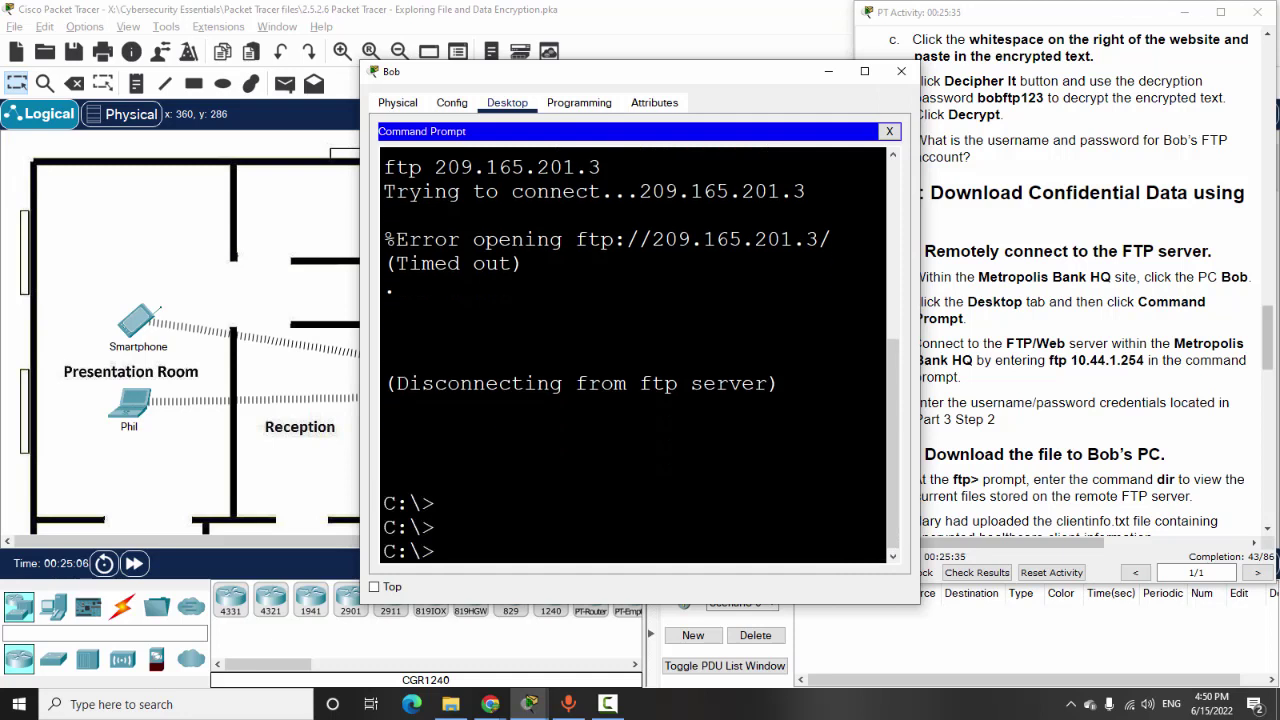
{"action": "key", "text": "Up"}
{"action": "key", "text": "BackSpace"}
{"action": "key", "text": "BackSpace"}
{"action": "key", "text": "BackSpace"}
{"action": "key", "text": "BackSpace"}
{"action": "key", "text": "BackSpace"}
{"action": "key", "text": "BackSpace"}
{"action": "key", "text": "BackSpace"}
{"action": "key", "text": "BackSpace"}
{"action": "key", "text": "BackSpace"}
{"action": "key", "text": "BackSpace"}
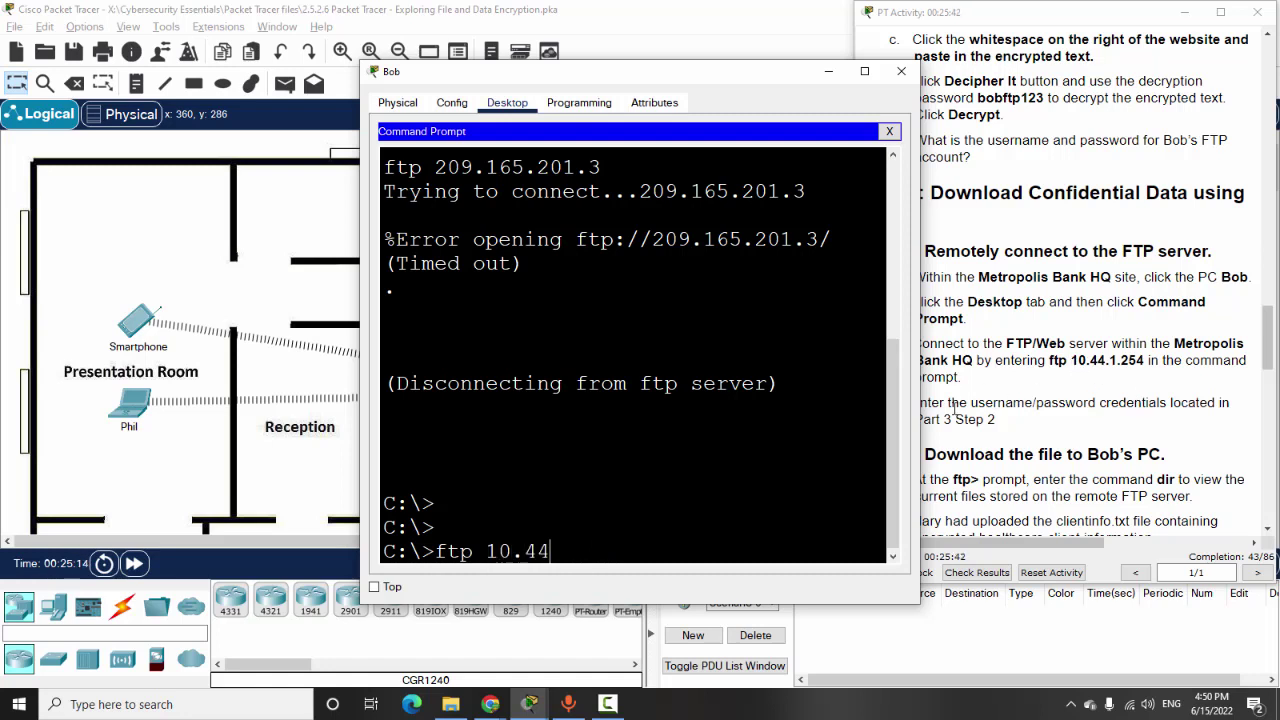
{"action": "type", "text": "10.44.1.254"}
{"action": "key", "text": "Return"}
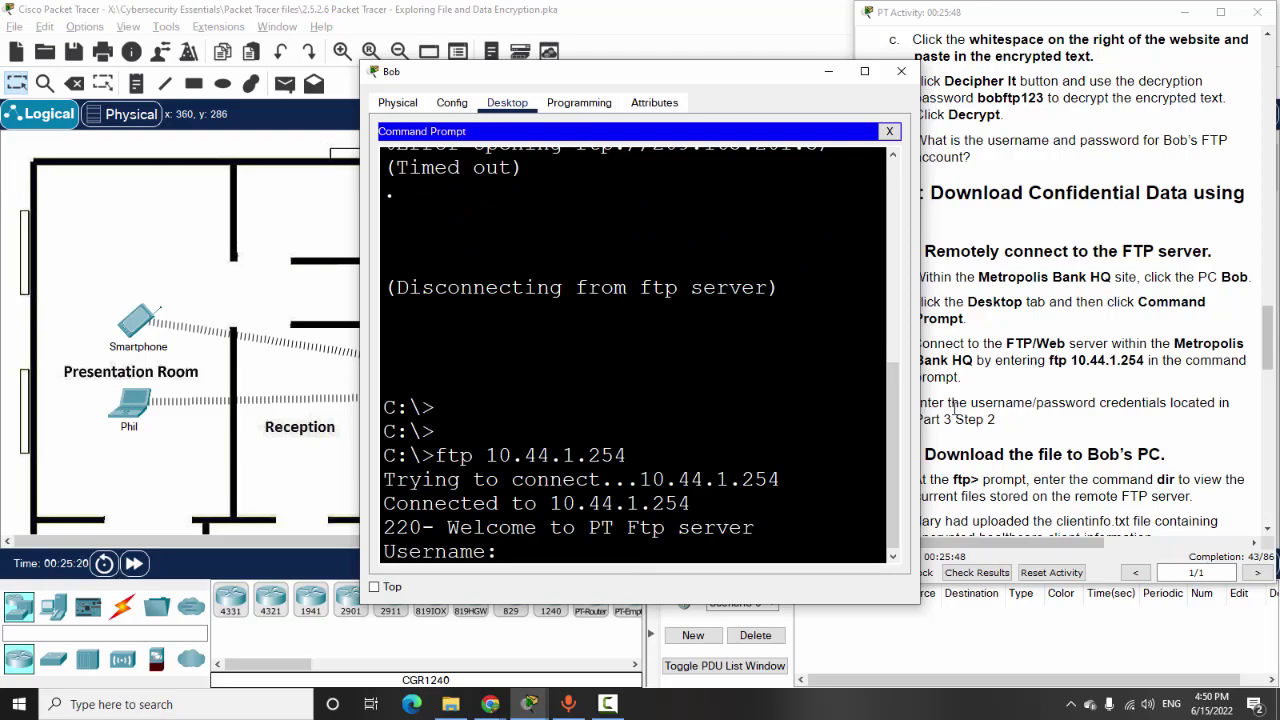
Check the decrypted credentials on encipher.it, then return to Bob's command prompt.
{"action": "left_click", "coordinate": [529, 704]}
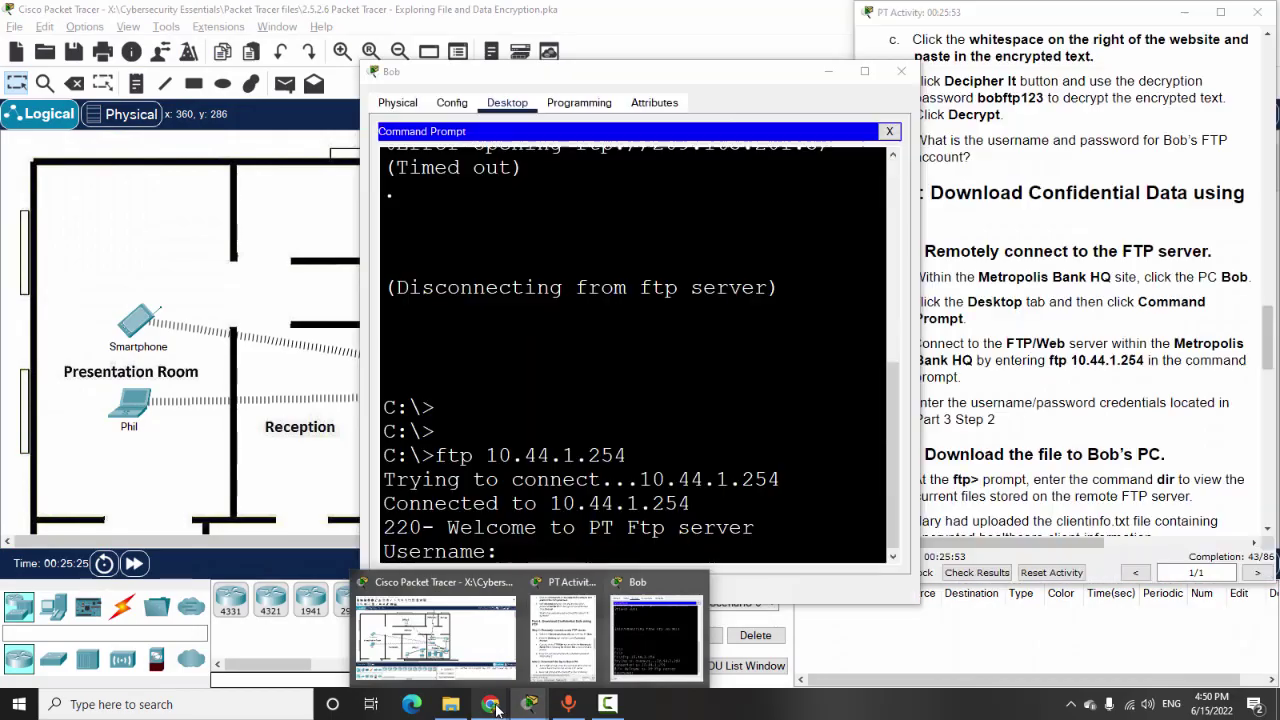
{"action": "mouse_move", "coordinate": [490, 704]}
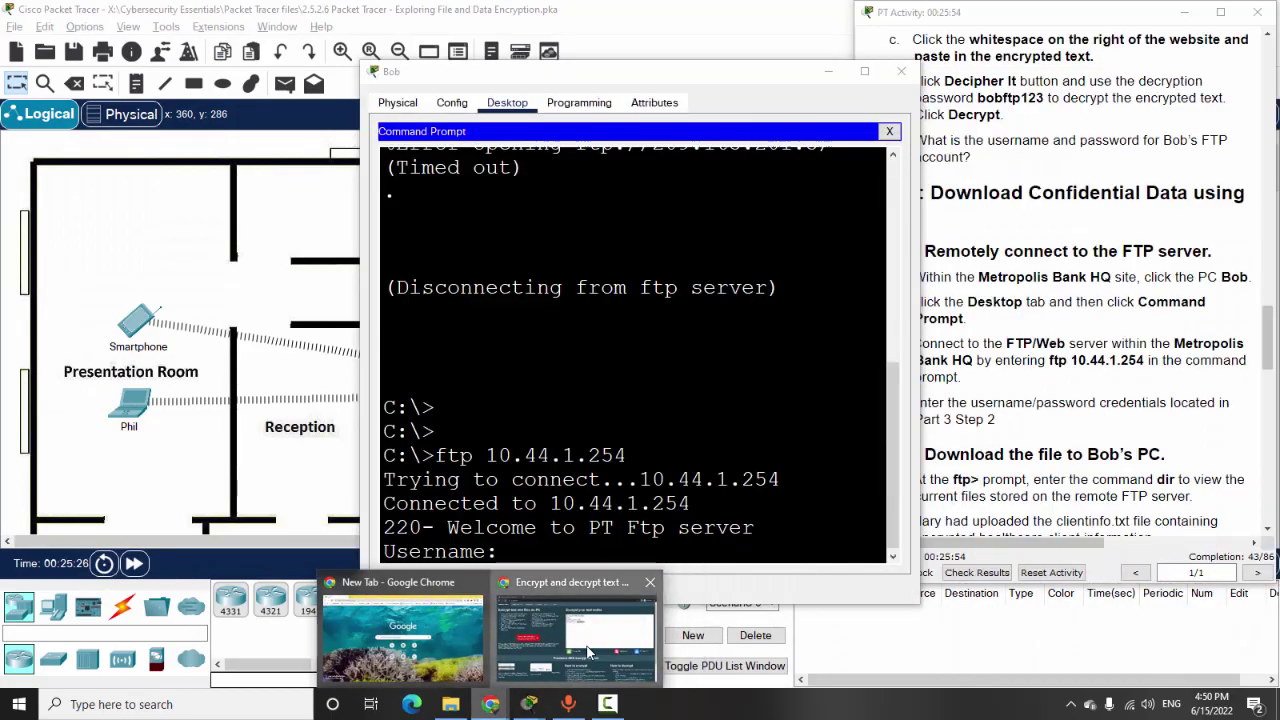
{"action": "left_click", "coordinate": [585, 650]}
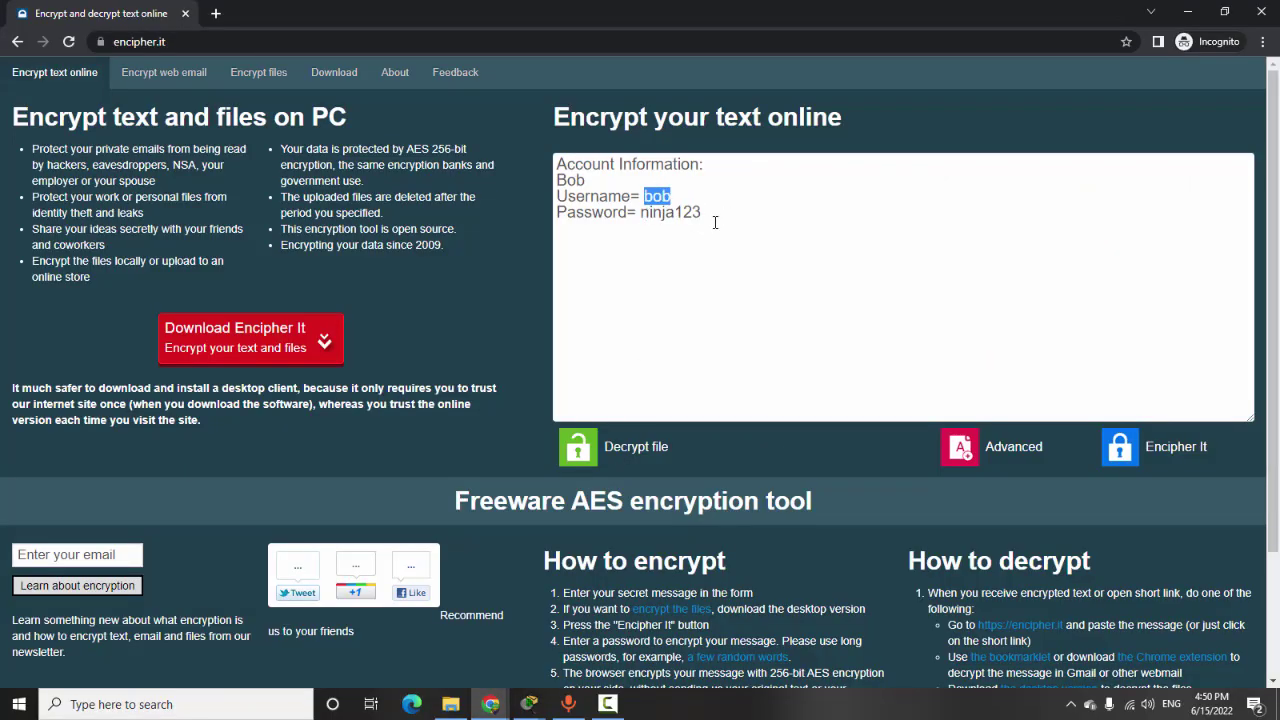
{"action": "left_click", "coordinate": [529, 704]}
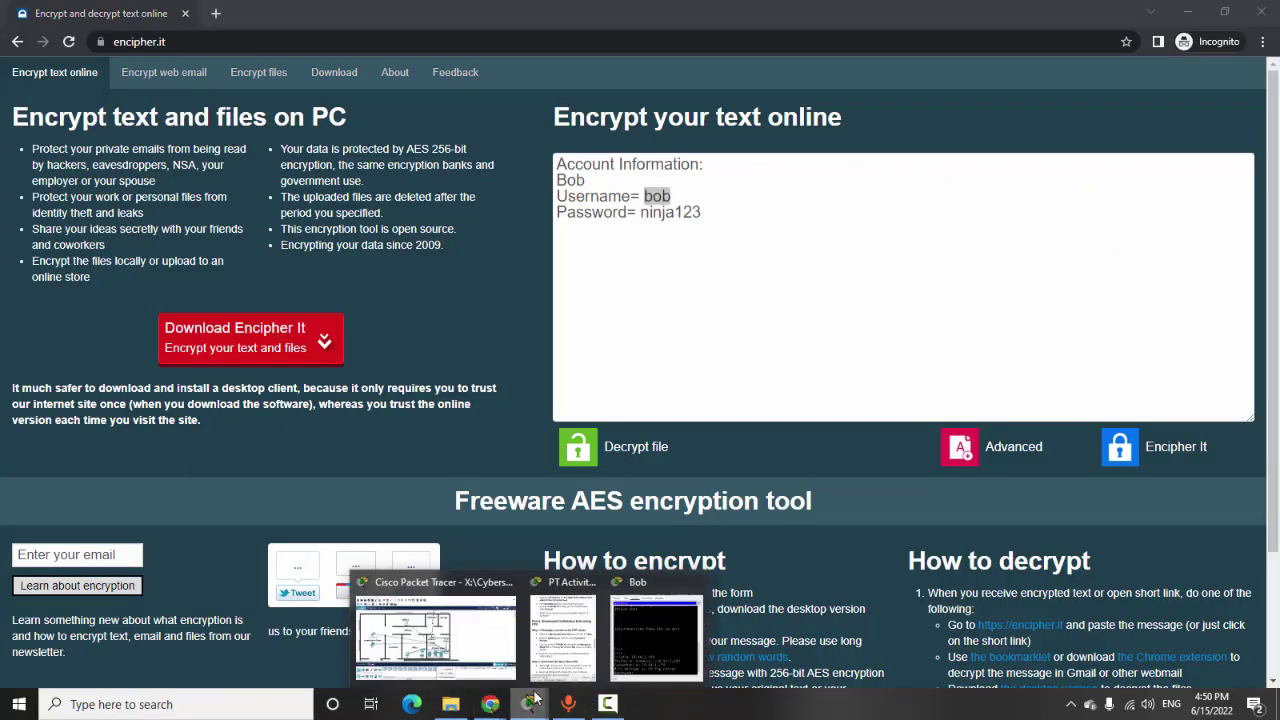
{"action": "left_click", "coordinate": [645, 640]}
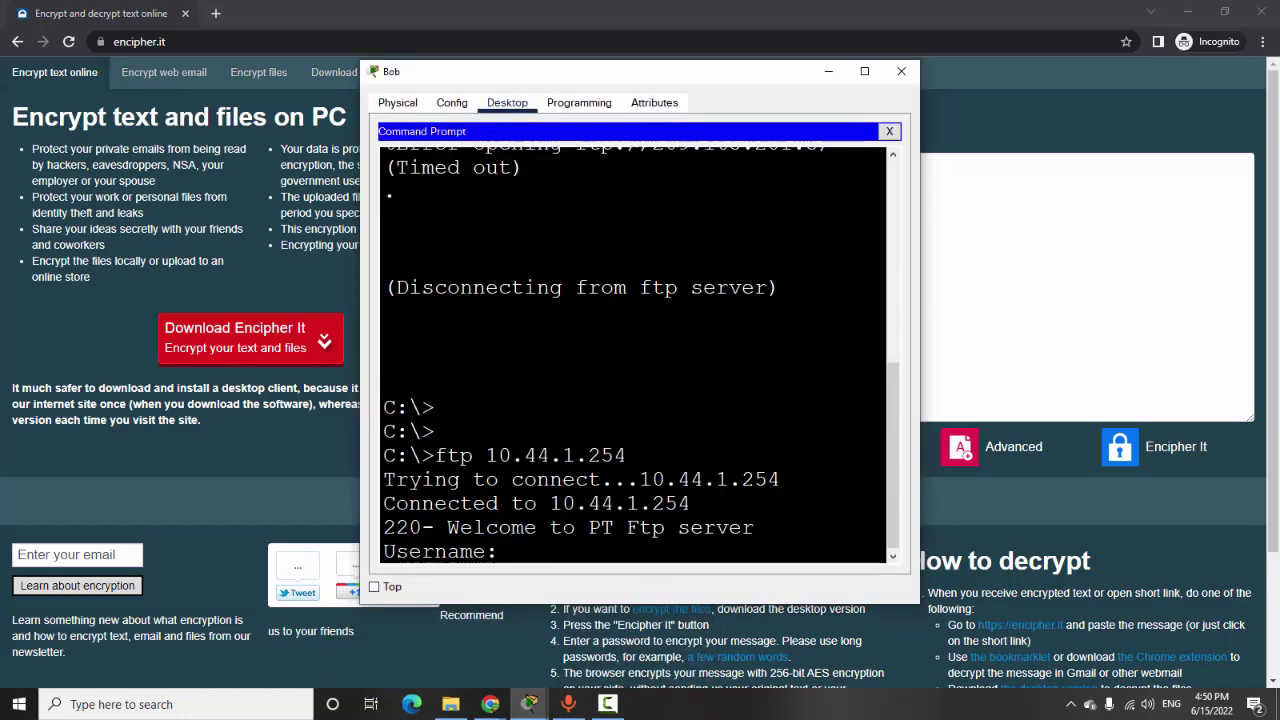
Log in to the FTP server as bob and list its files with dir.
{"action": "type", "text": "bob"}
{"action": "key", "text": "Return"}
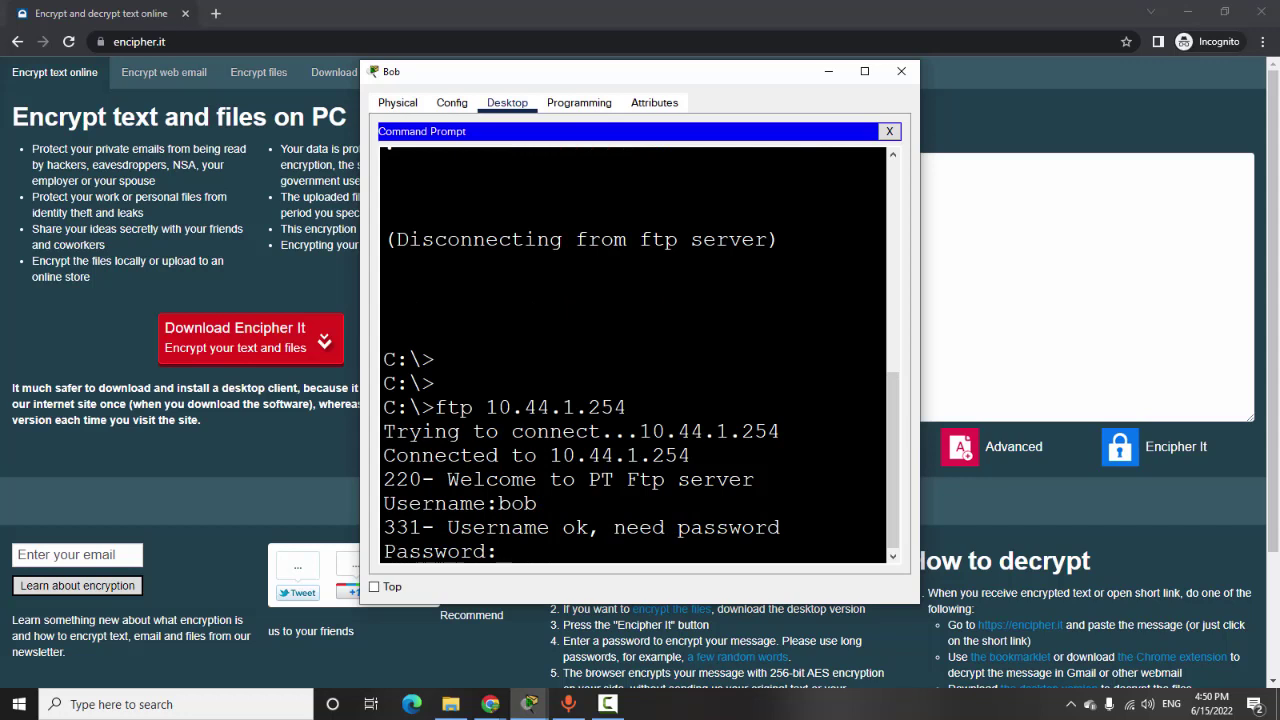
{"action": "key", "text": "Return"}
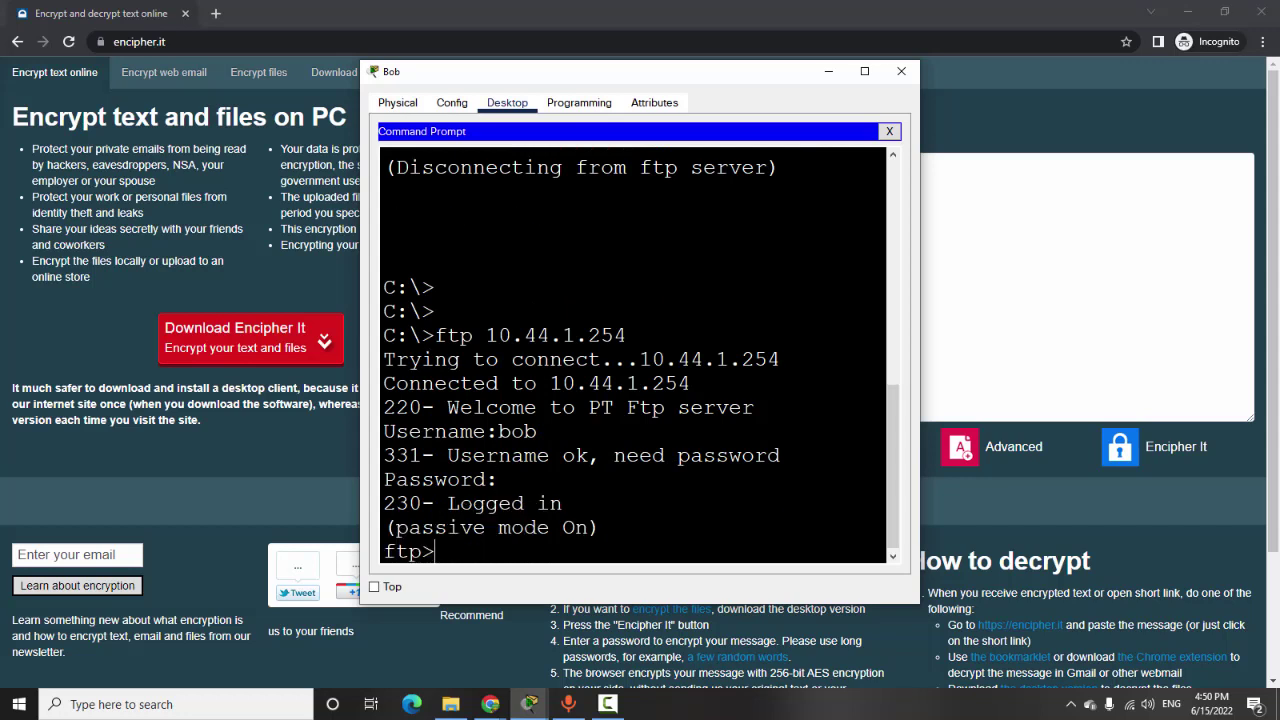
{"action": "key", "text": "Return"}
{"action": "key", "text": "Return"}
{"action": "key", "text": "Return"}
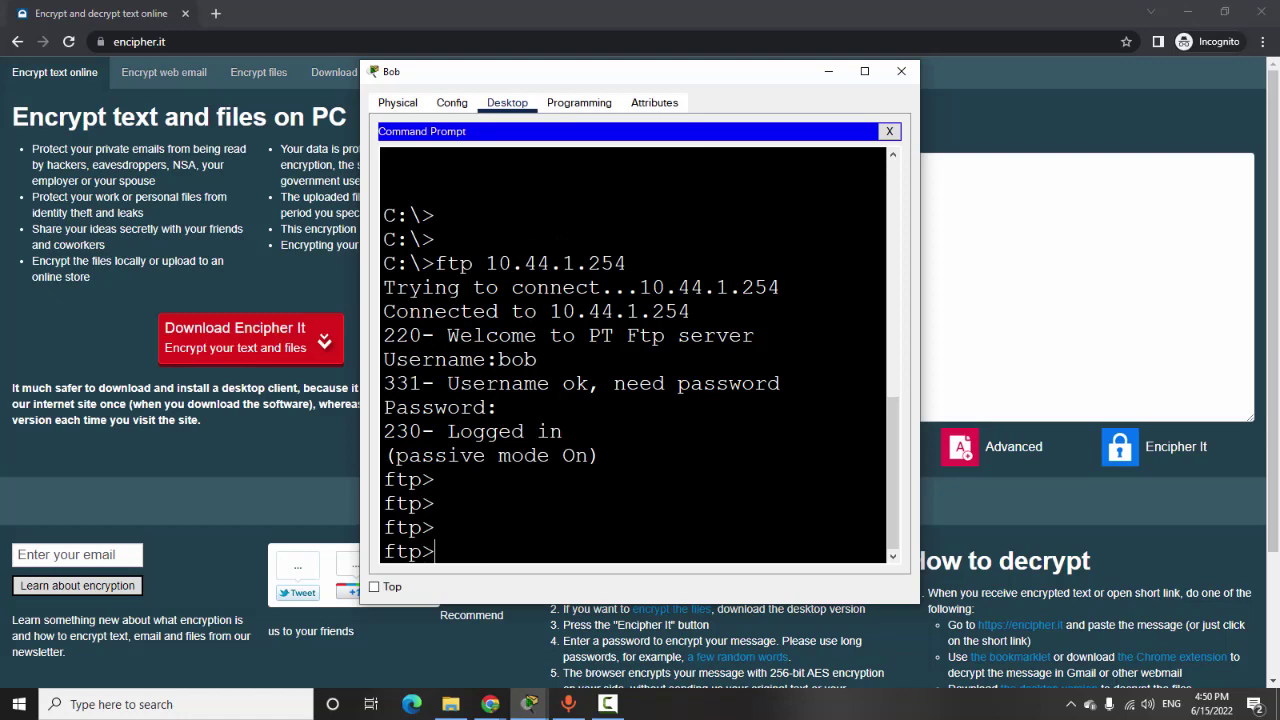
{"action": "type", "text": "dir"}
{"action": "key", "text": "Return"}
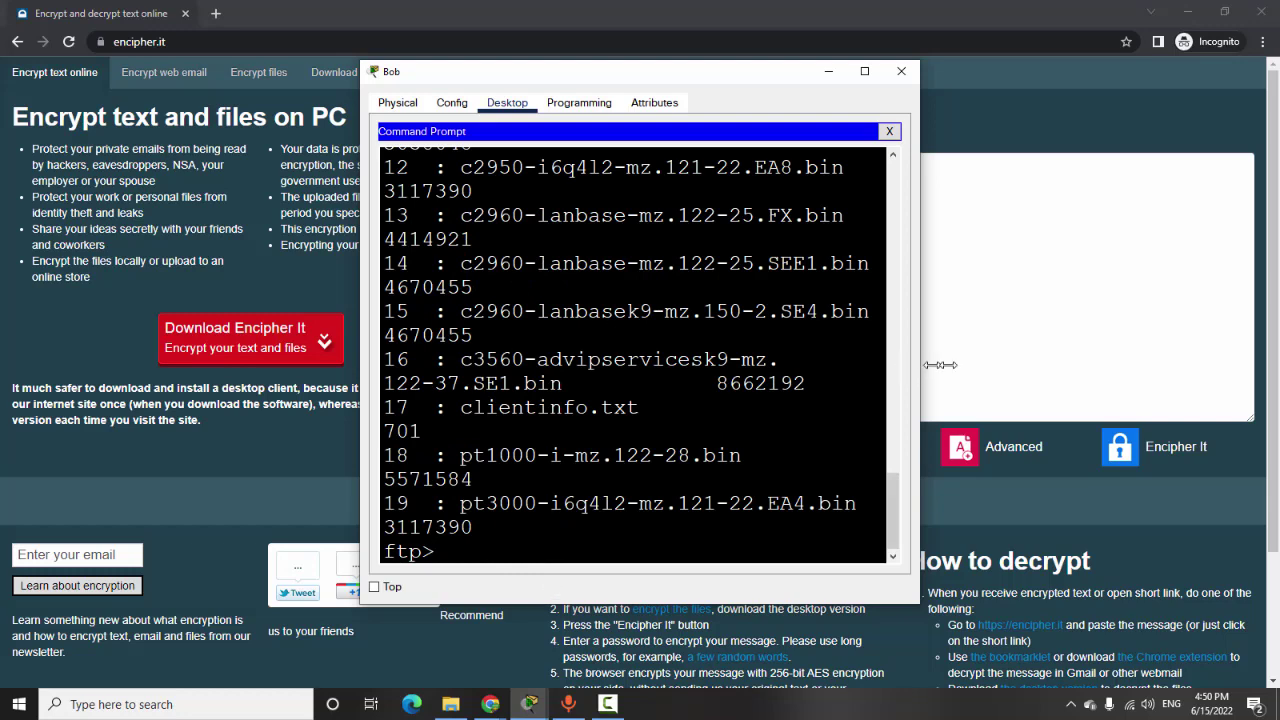
Widen the window and download the file with get clientinfo.txt.
{"action": "left_click_drag", "start_coordinate": [919, 370], "coordinate": [1255, 360]}
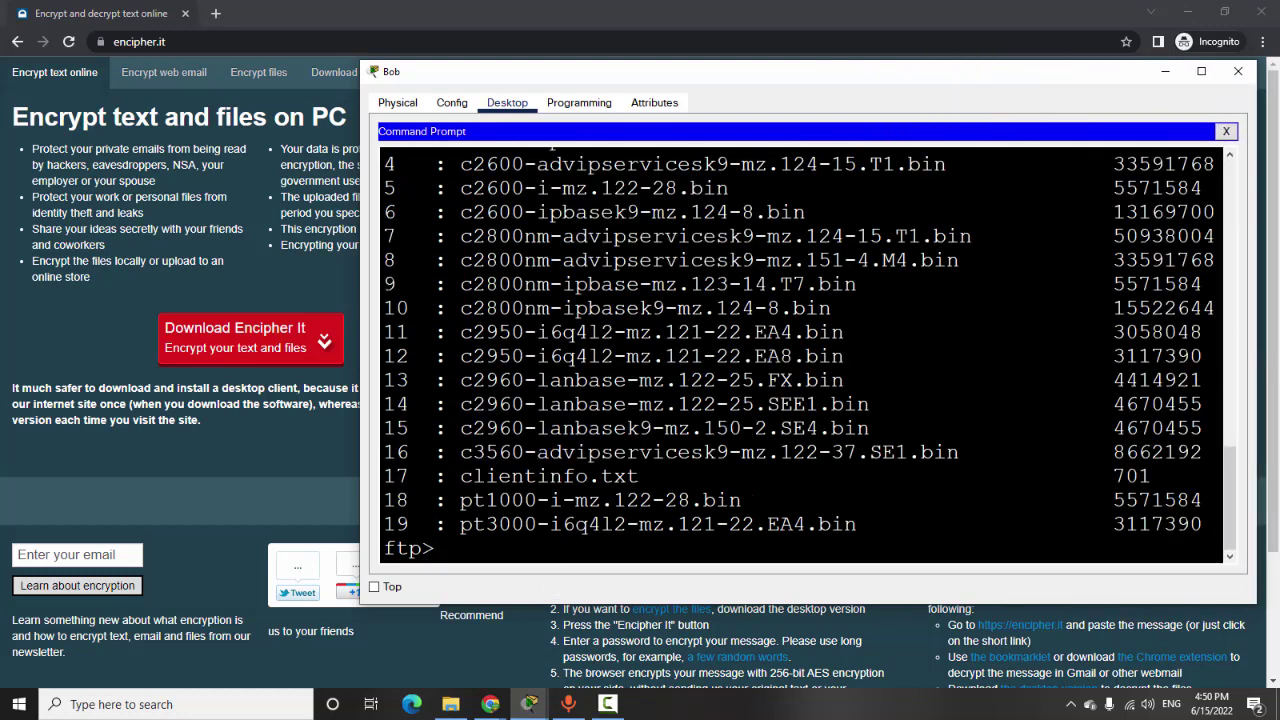
{"action": "left_click_drag", "start_coordinate": [397, 476], "coordinate": [1152, 476]}
{"action": "left_click", "coordinate": [652, 477]}
{"action": "type", "text": "get clientinfor"}
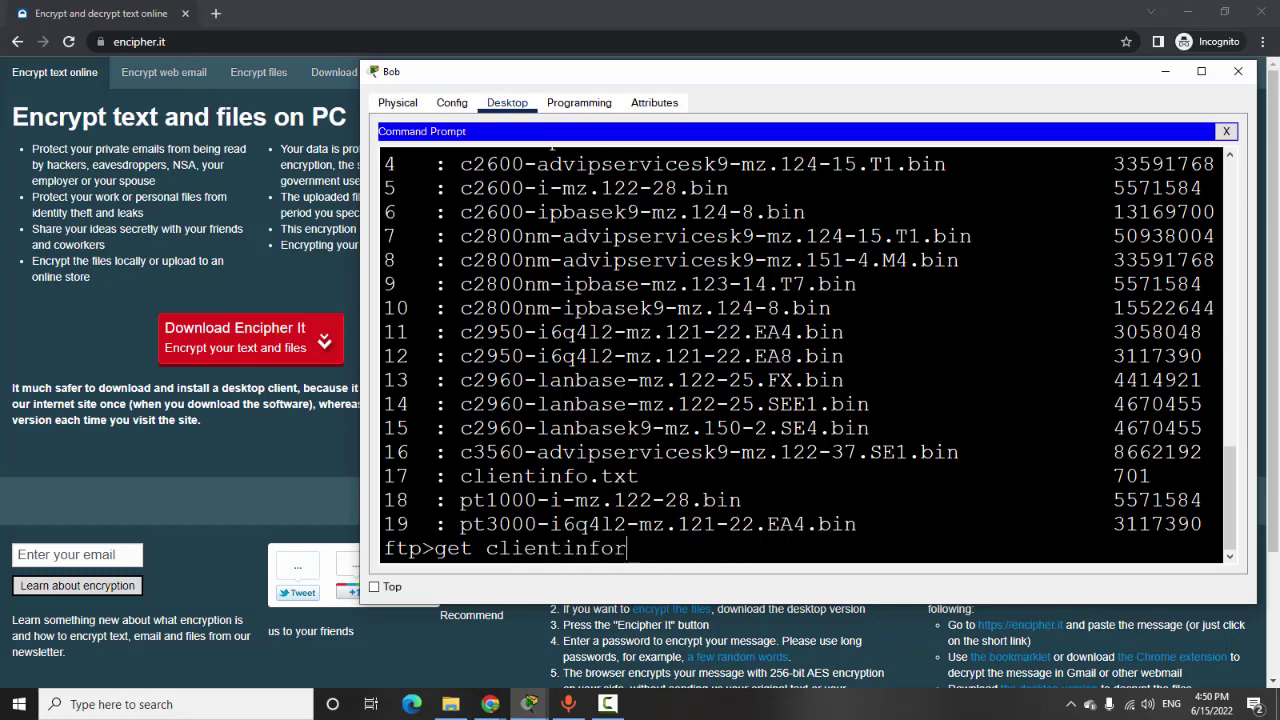
{"action": "key", "text": "BackSpace"}
{"action": "type", "text": ".txt"}
{"action": "key", "text": "Return"}
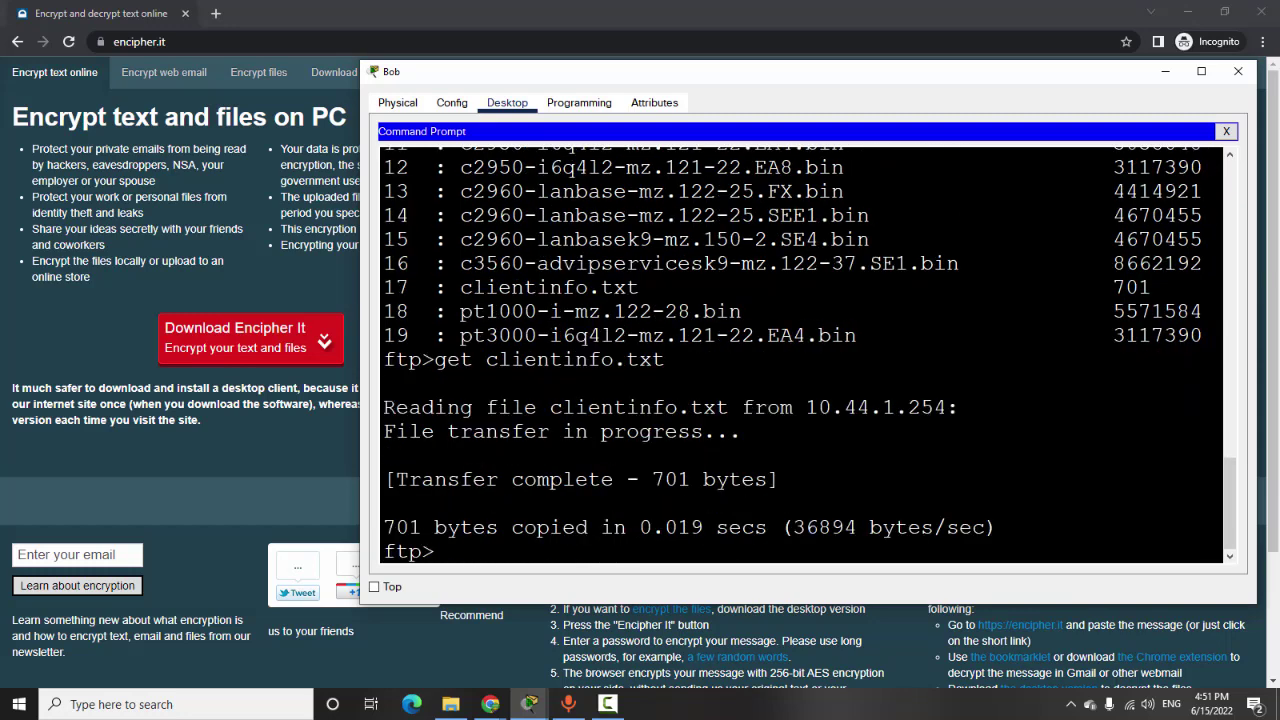
End the FTP session, trying exit and then quit.
{"action": "key", "text": "Return"}
{"action": "key", "text": "Return"}
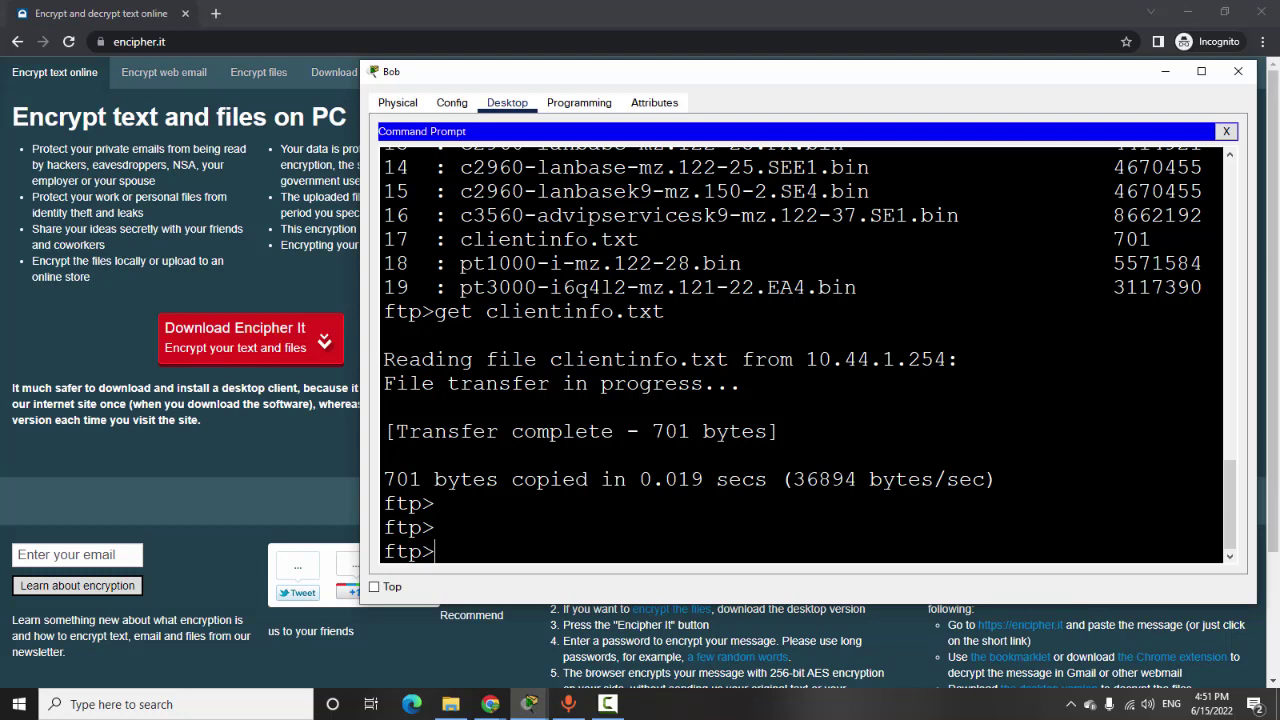
{"action": "type", "text": "exit"}
{"action": "key", "text": "Return"}
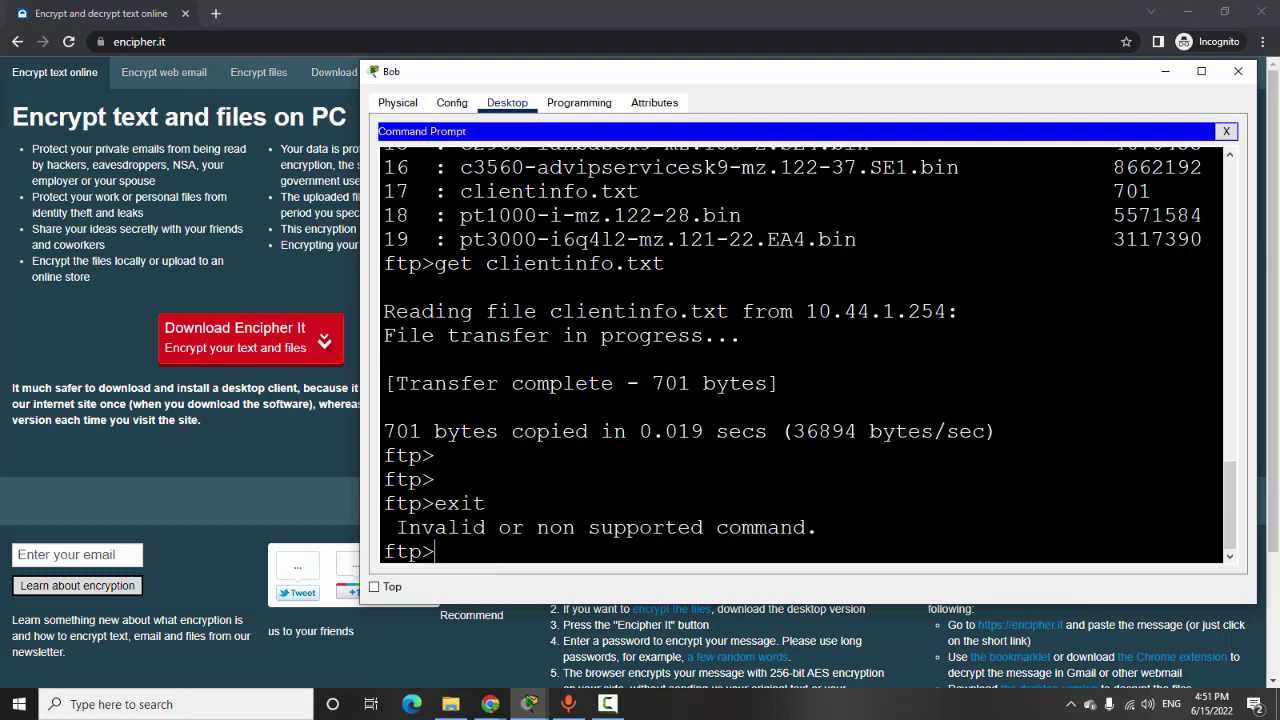
{"action": "key", "text": "Return"}
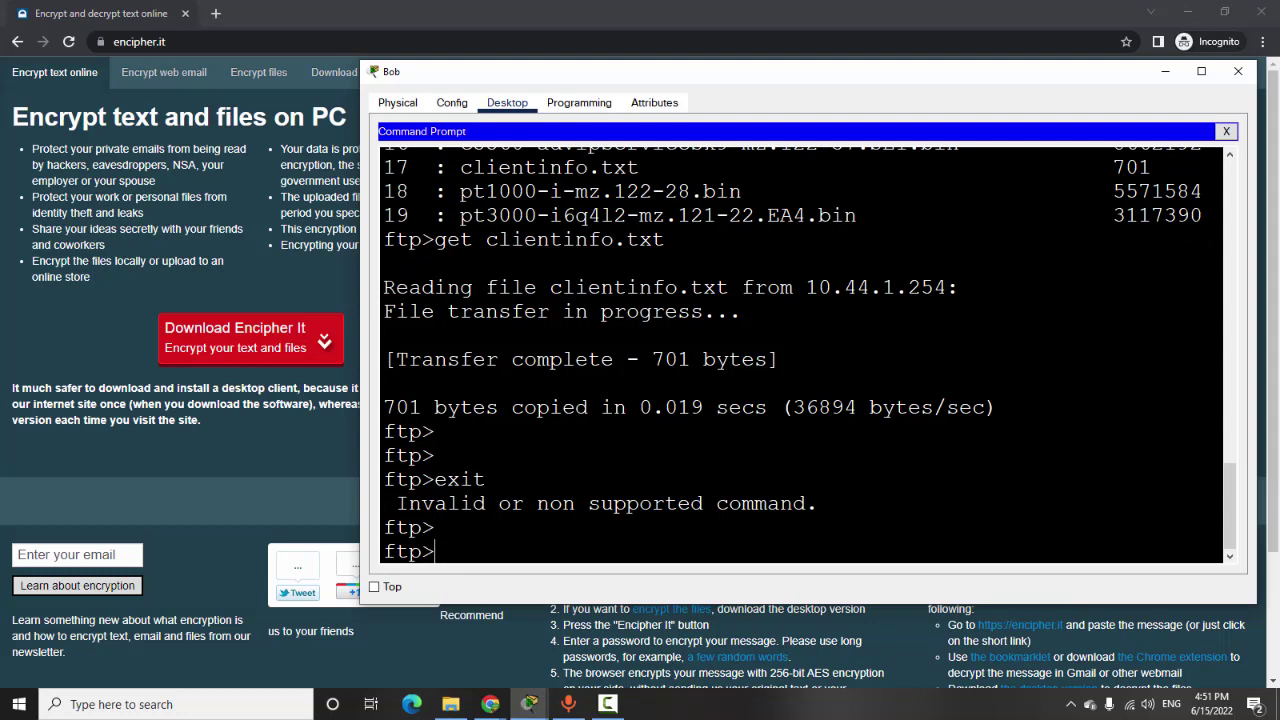
{"action": "type", "text": "quit"}
{"action": "key", "text": "Return"}
{"action": "key", "text": "Return"}
{"action": "key", "text": "Return"}
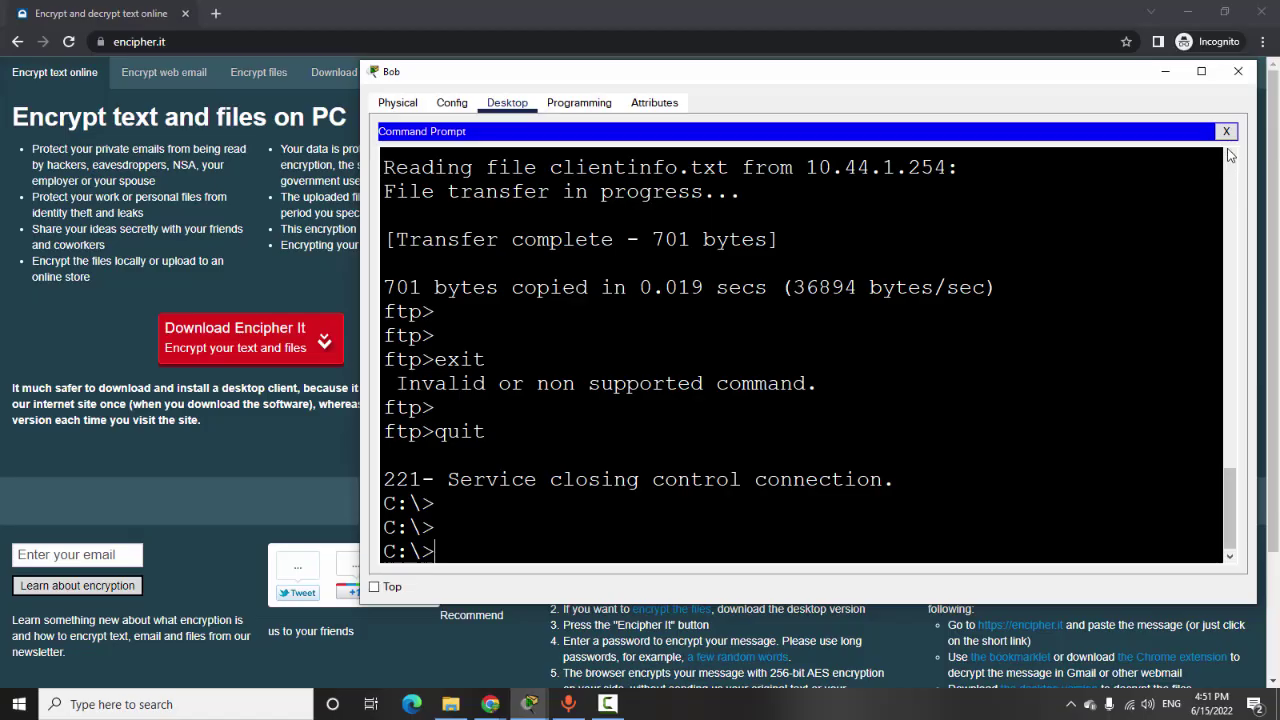
Close Command Prompt and load clientinfo.txt into Bob's Text Editor, then shift the window left.
{"action": "left_click", "coordinate": [1234, 127]}
{"action": "scroll", "coordinate": [911, 294], "scroll_direction": "down", "scroll_amount": 2}
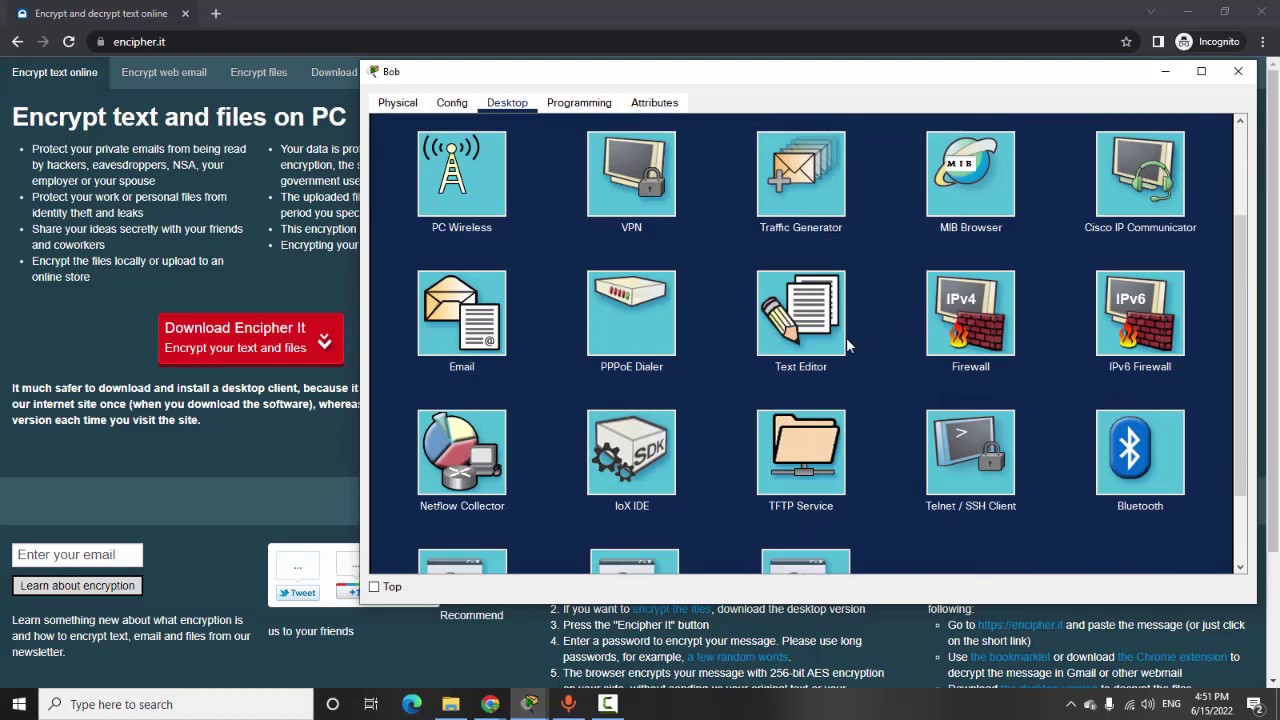
{"action": "left_click", "coordinate": [815, 334]}
{"action": "left_click", "coordinate": [393, 156]}
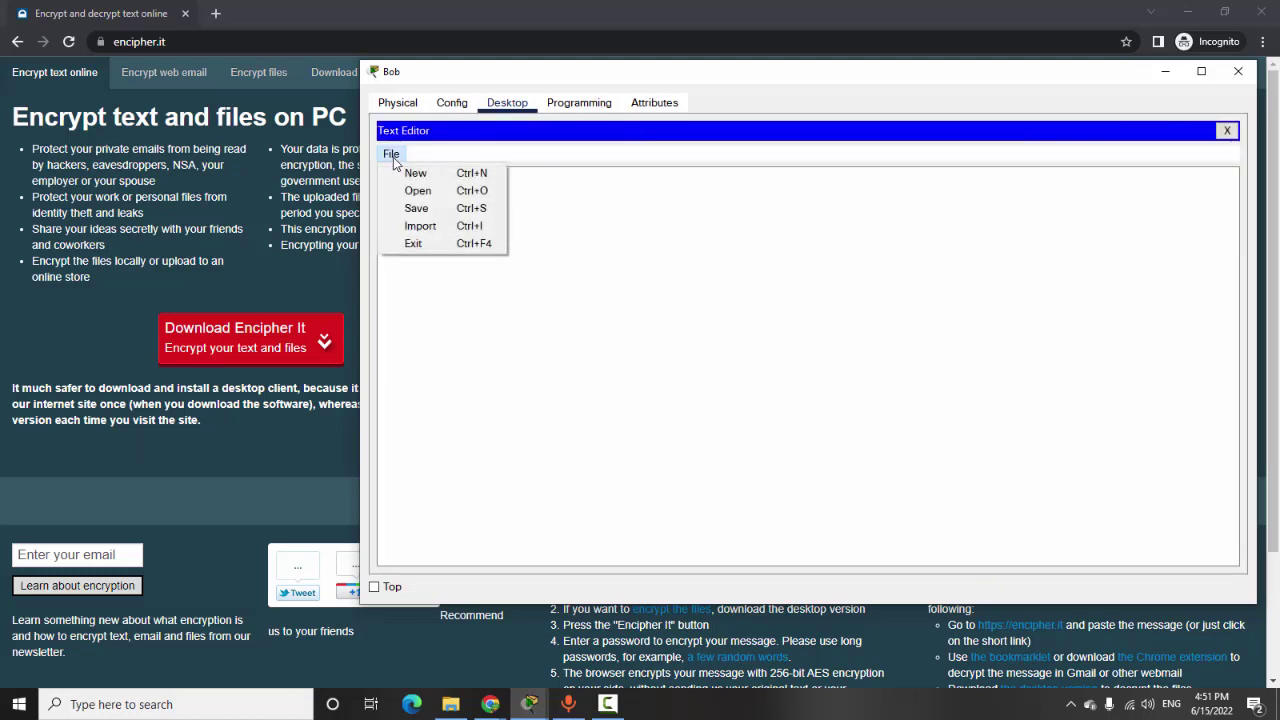
{"action": "left_click", "coordinate": [438, 193]}
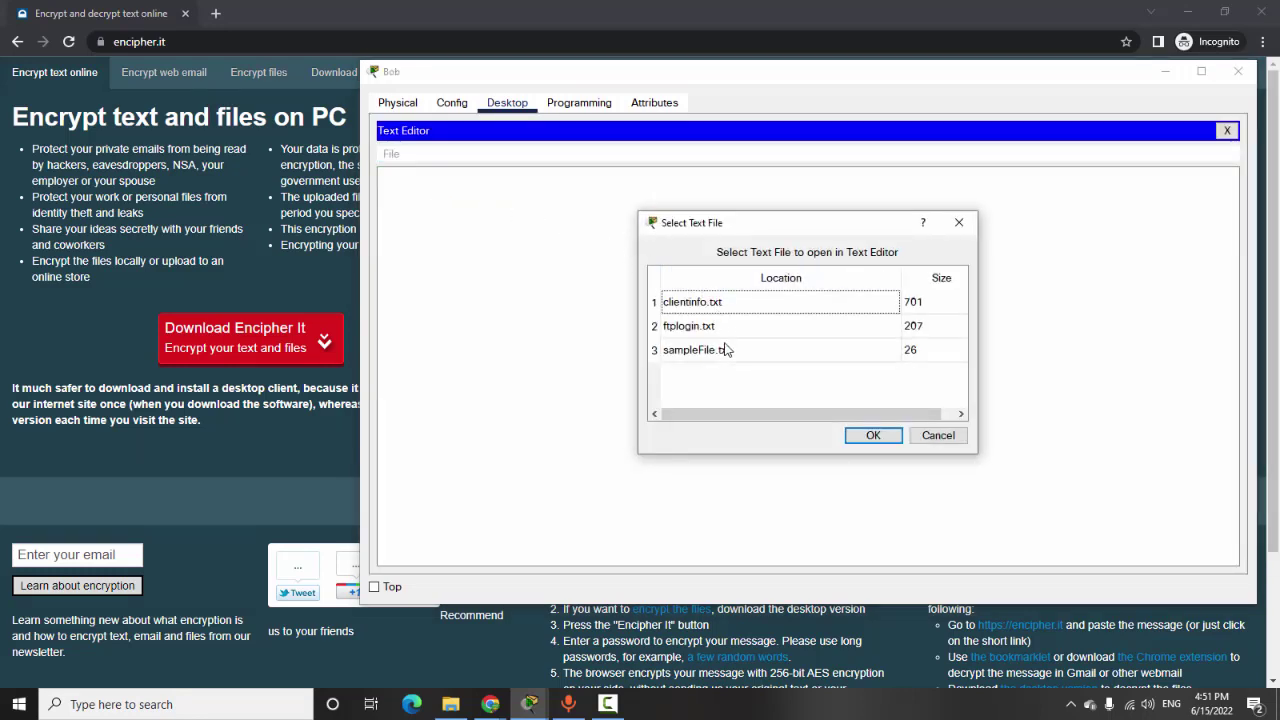
{"action": "left_click", "coordinate": [686, 312]}
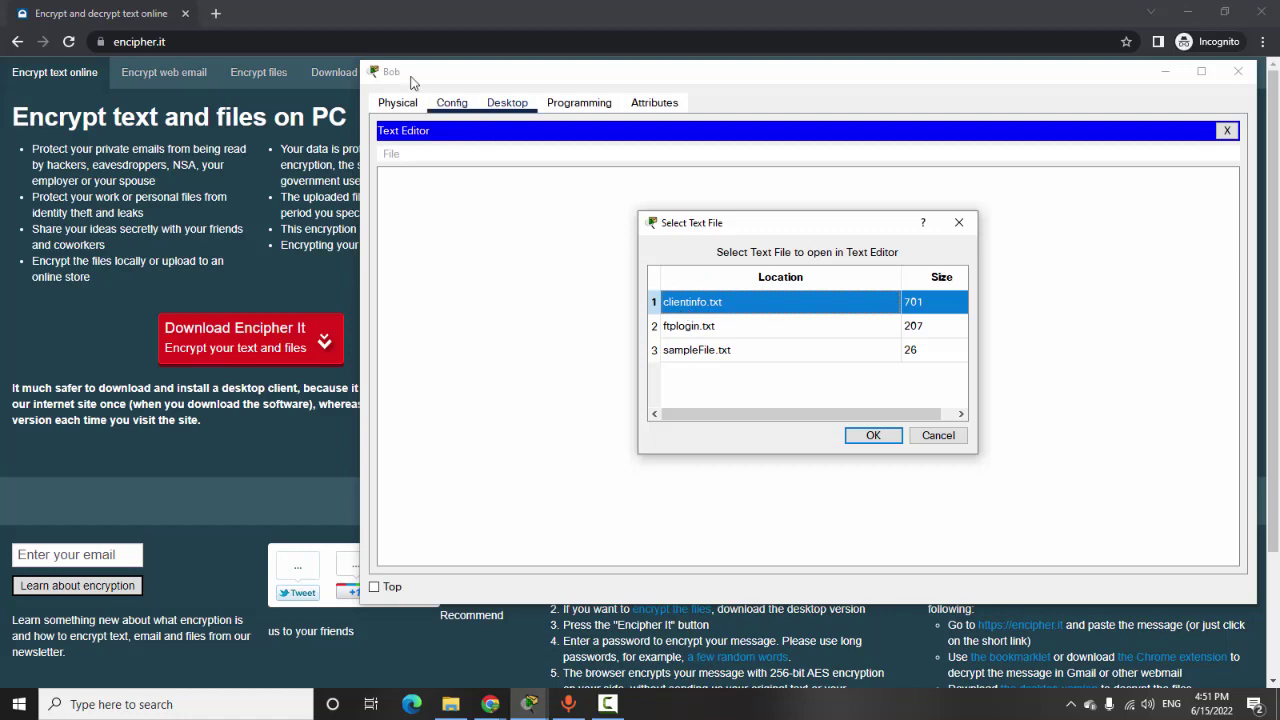
{"action": "left_click", "coordinate": [873, 436]}
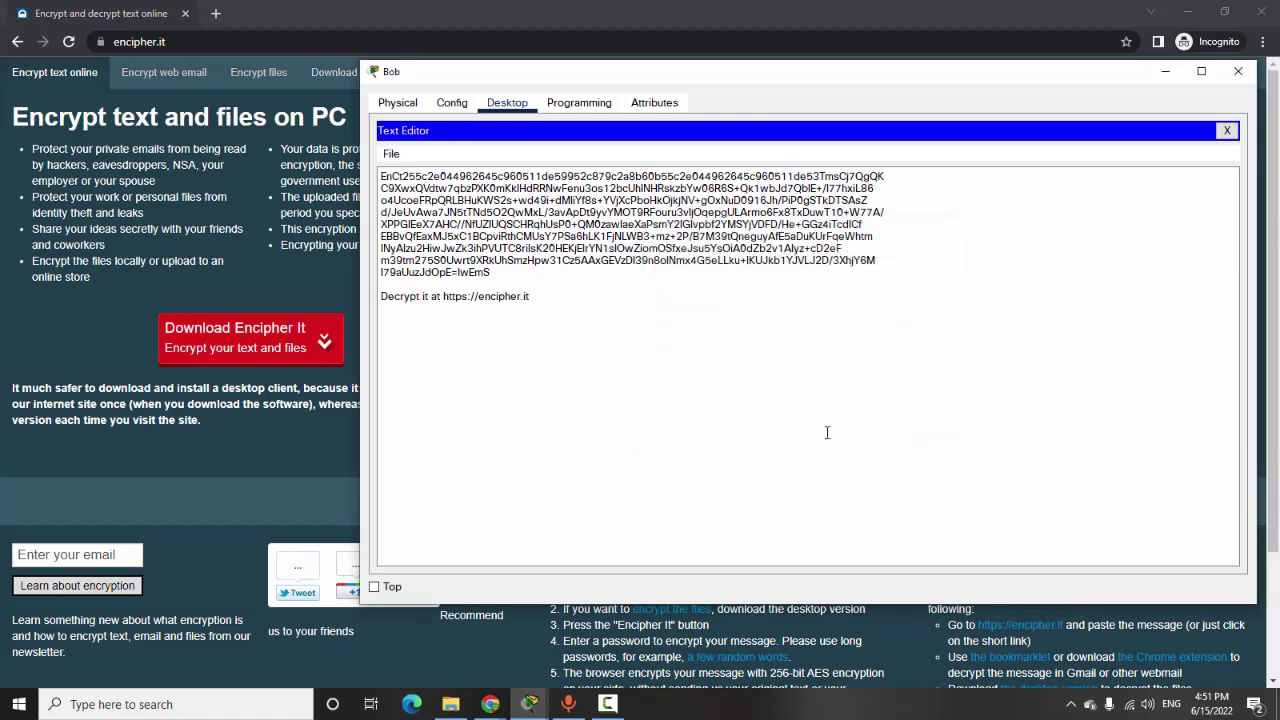
{"action": "left_click_drag", "start_coordinate": [582, 286], "coordinate": [372, 152]}
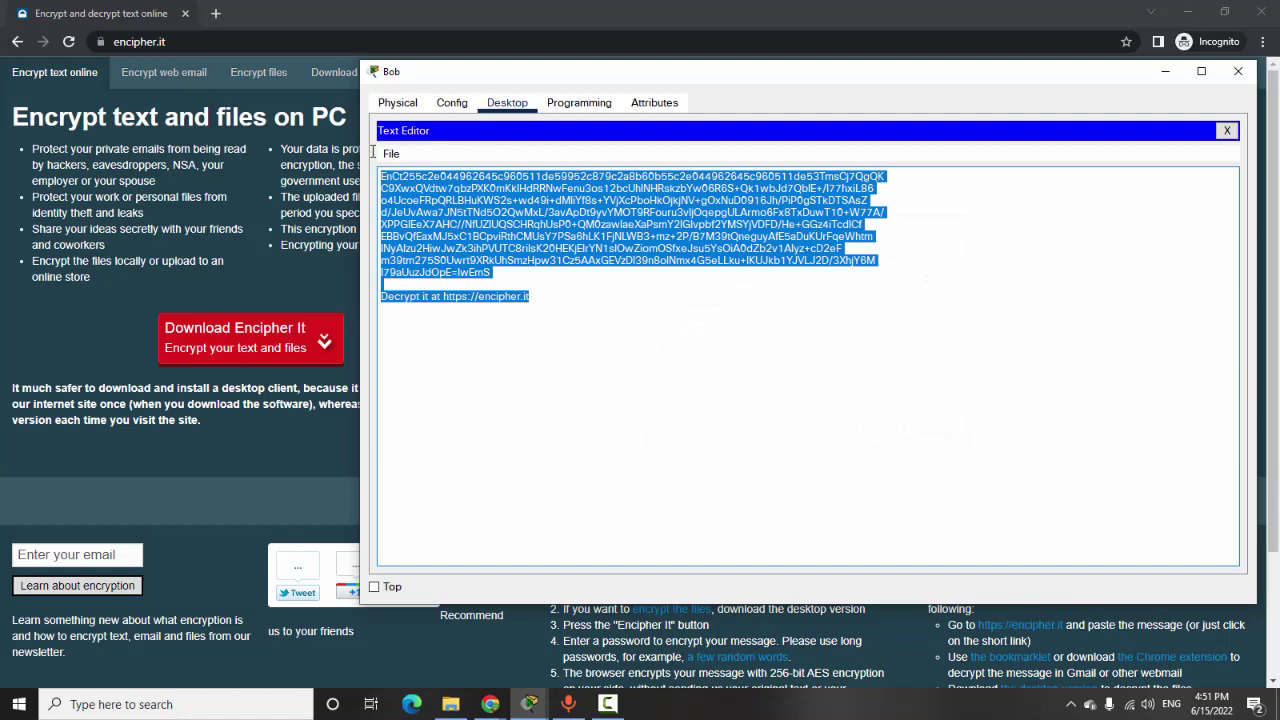
{"action": "left_click", "coordinate": [620, 287]}
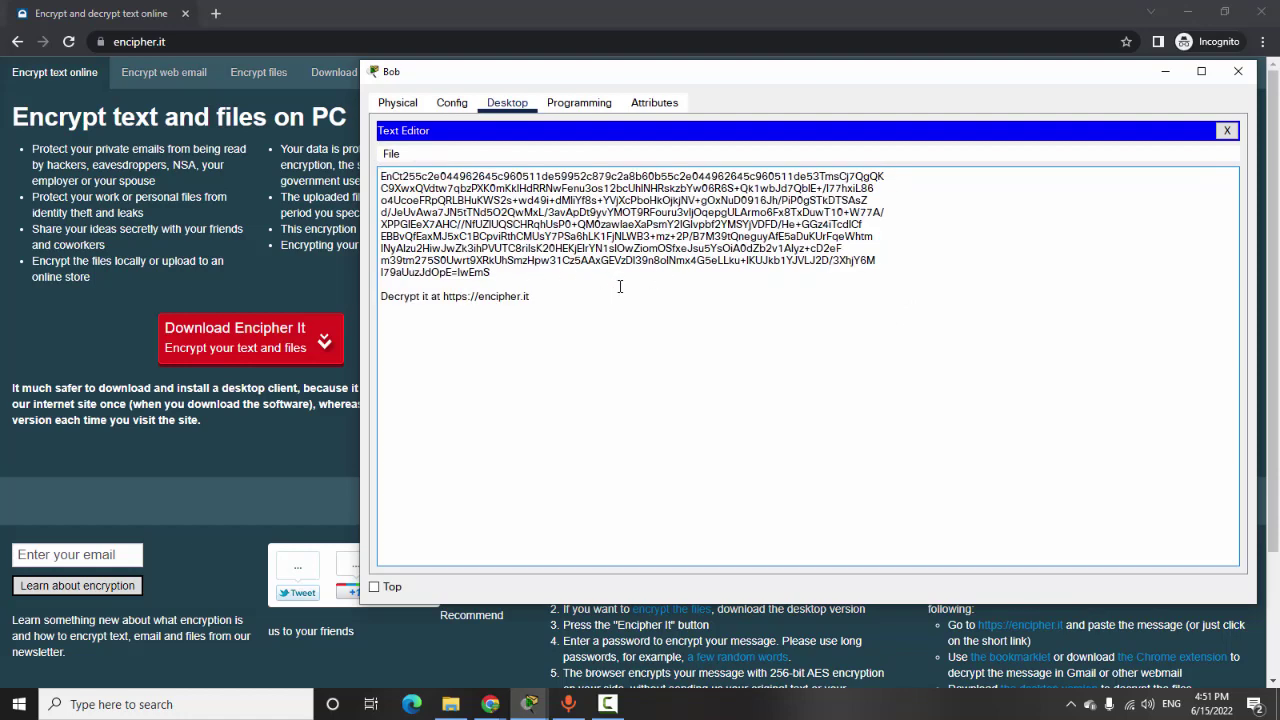
{"action": "left_click_drag", "start_coordinate": [612, 66], "coordinate": [515, 44]}
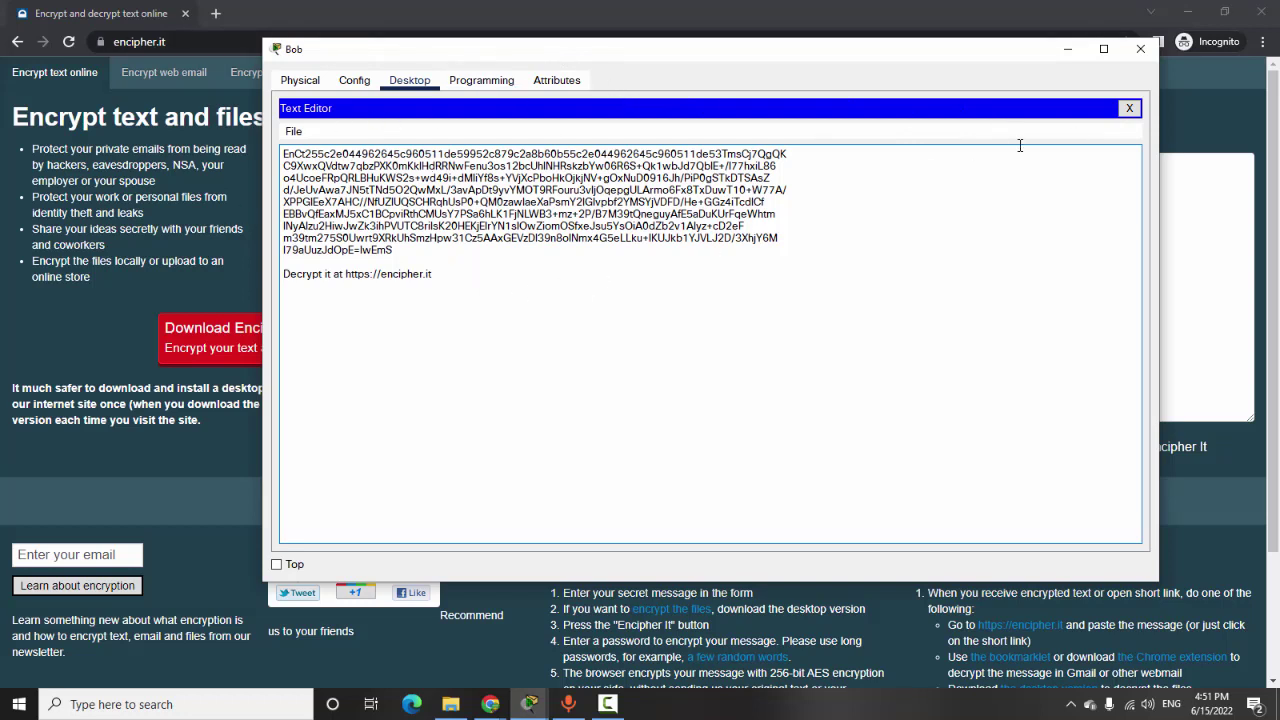
Close the text editor and fetch new mail in Bob PC's email client.
{"action": "left_click", "coordinate": [1129, 108]}
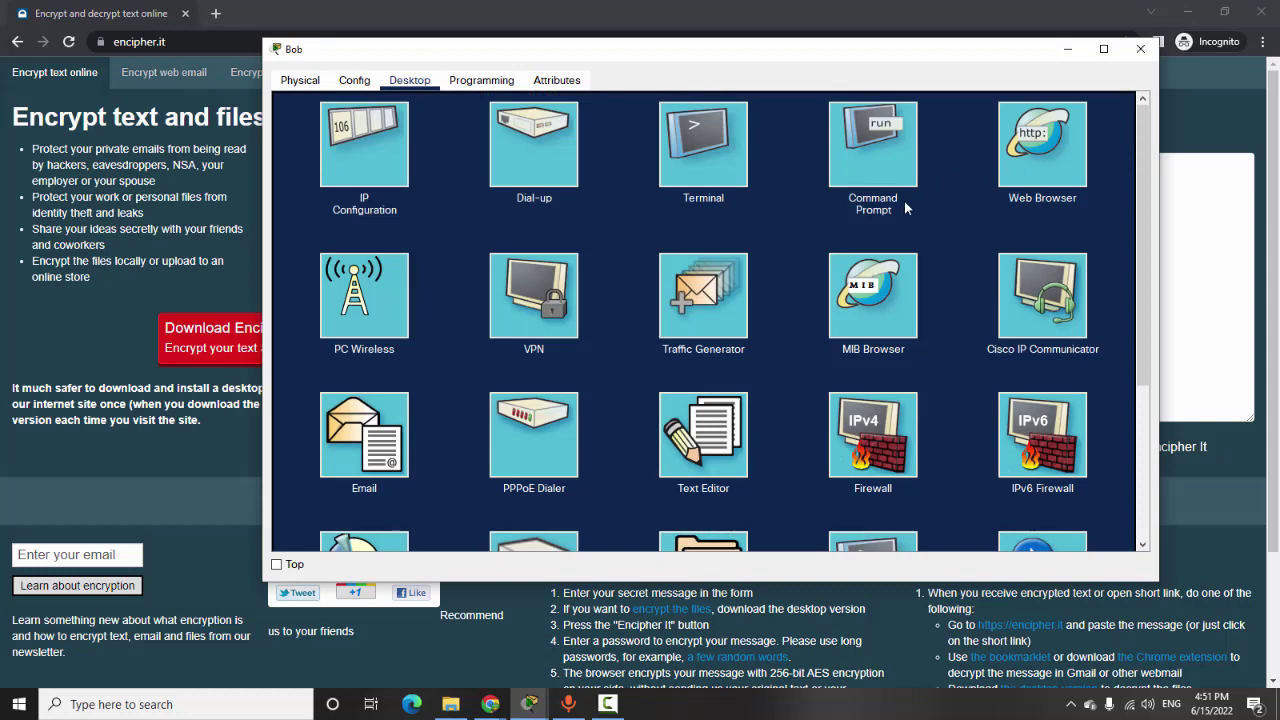
{"action": "scroll", "coordinate": [468, 350], "scroll_direction": "down", "scroll_amount": 3}
{"action": "left_click", "coordinate": [364, 290]}
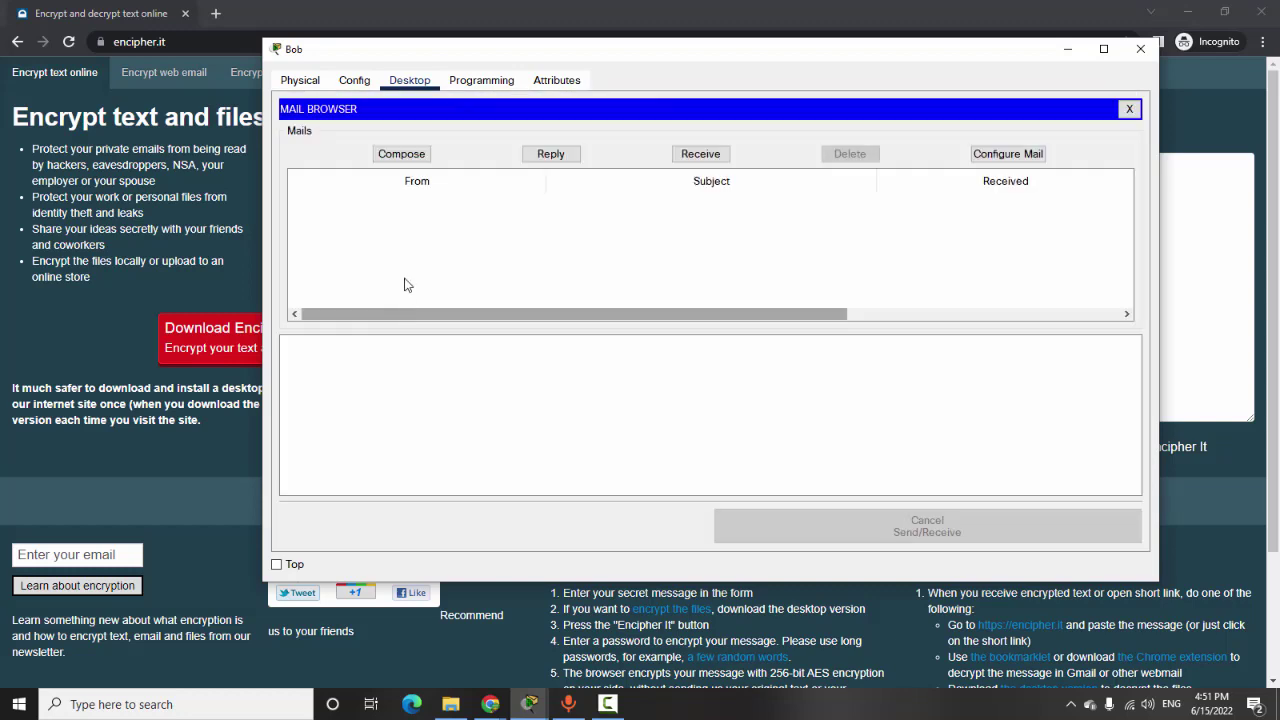
{"action": "left_click", "coordinate": [704, 156]}
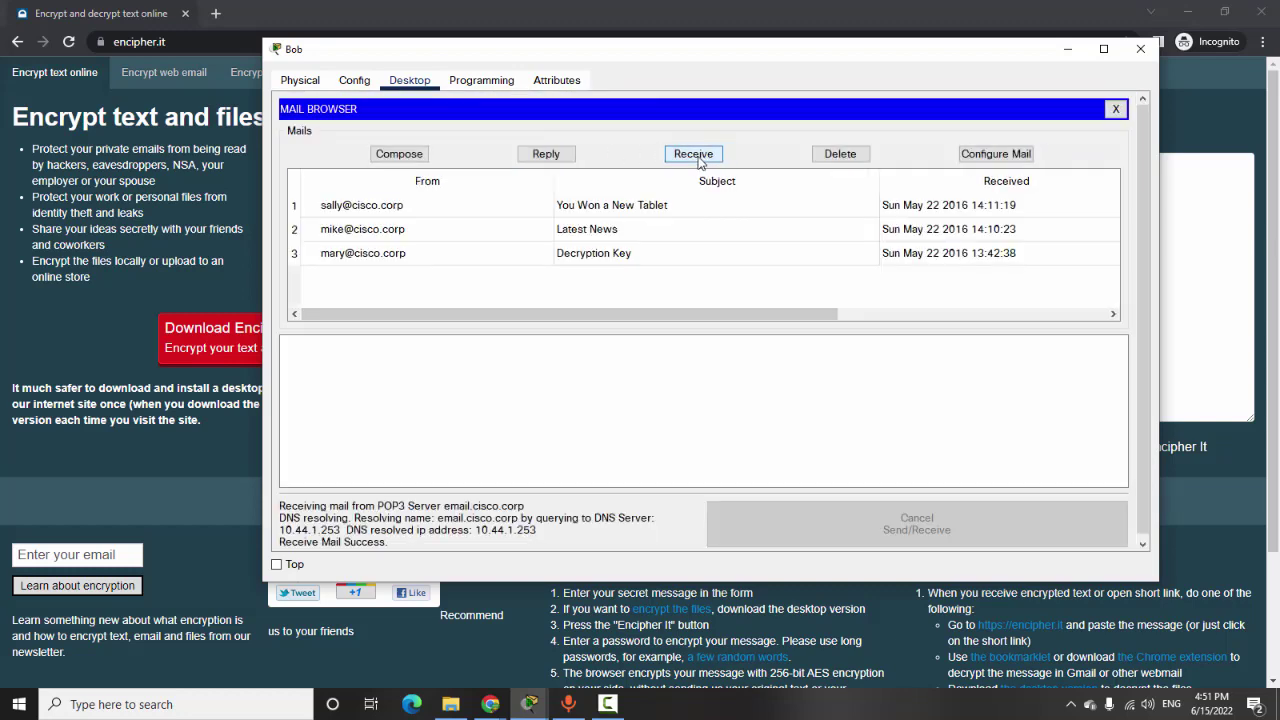
Open the Decryption Key message in full and select the key in its body.
{"action": "left_click", "coordinate": [370, 257]}
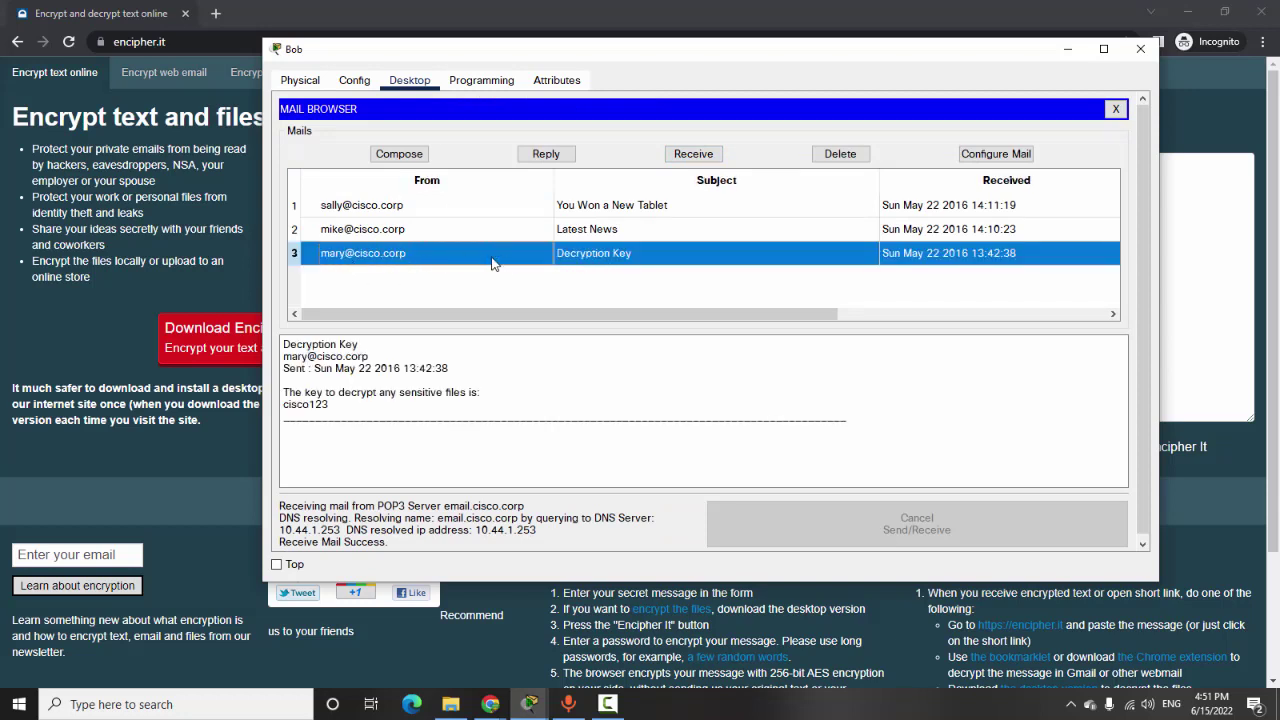
{"action": "double_click", "coordinate": [430, 255]}
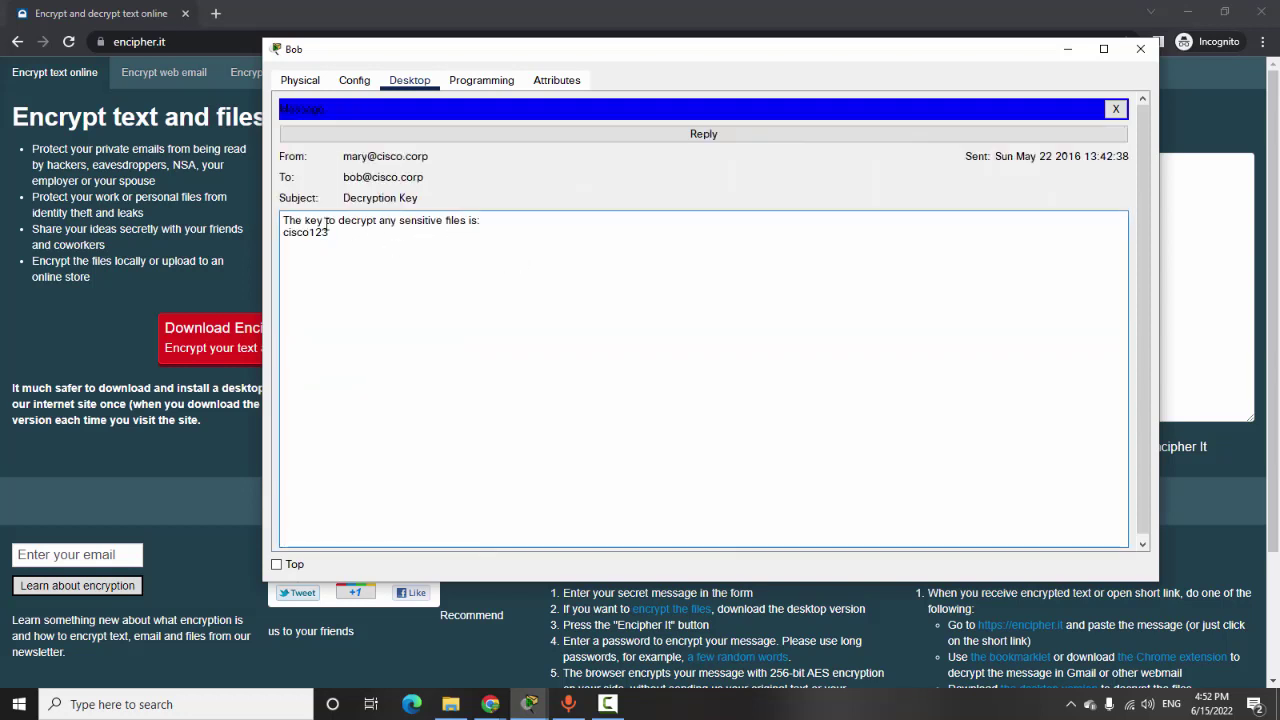
{"action": "left_click_drag", "start_coordinate": [284, 222], "coordinate": [491, 229]}
{"action": "left_click", "coordinate": [387, 251]}
{"action": "left_click_drag", "start_coordinate": [329, 235], "coordinate": [279, 234]}
Bring the Bob PC window back to the front and close the Mail Browser.
{"action": "left_click", "coordinate": [1069, 49]}
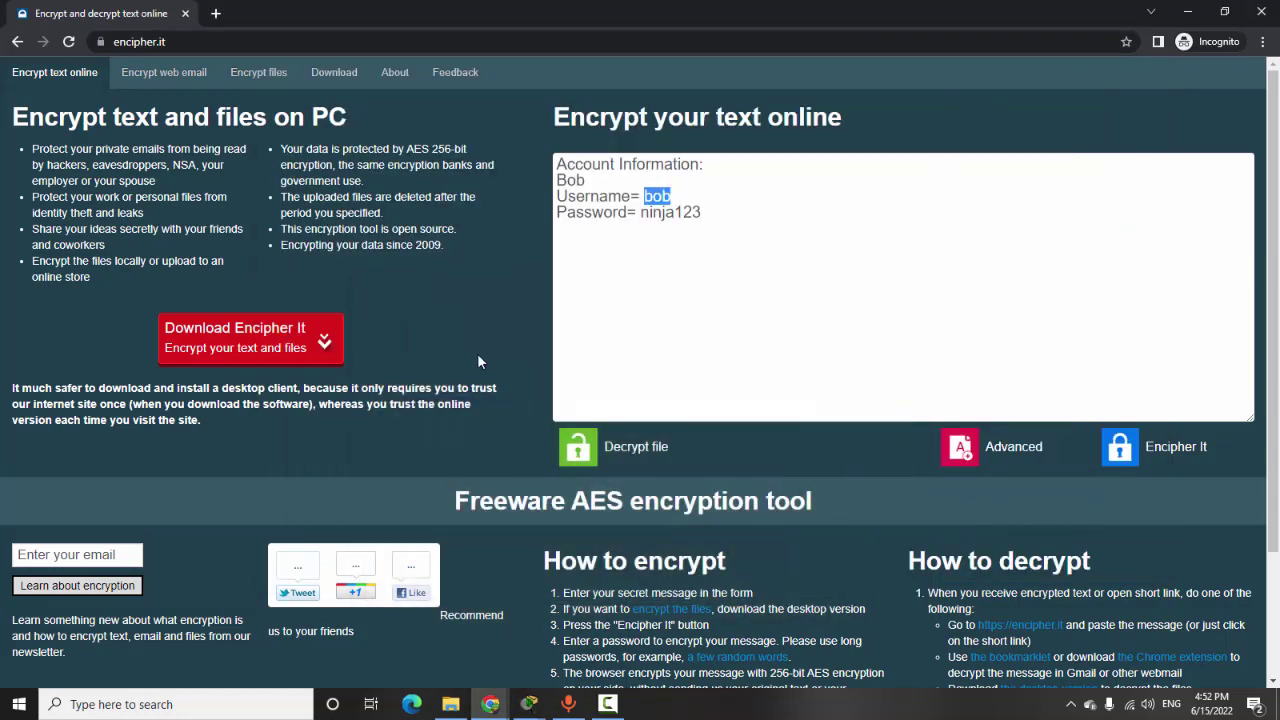
{"action": "left_click", "coordinate": [529, 704]}
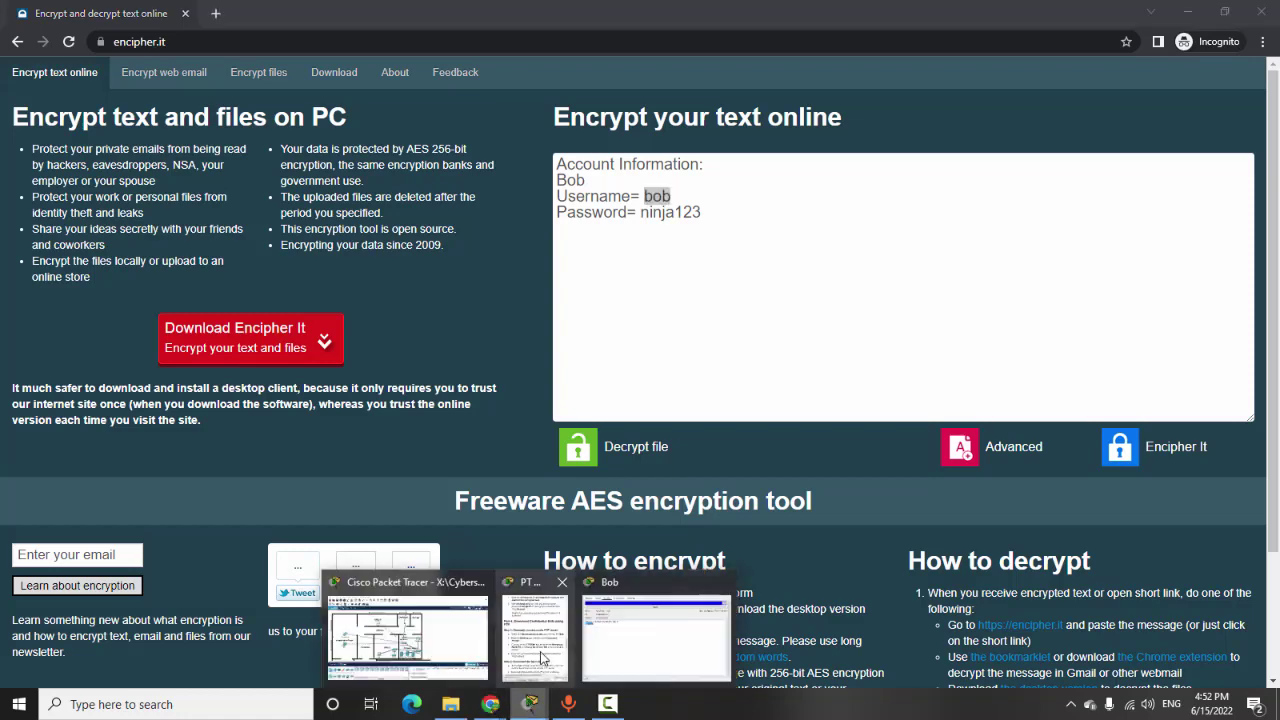
{"action": "left_click", "coordinate": [655, 635]}
{"action": "left_click", "coordinate": [1115, 108]}
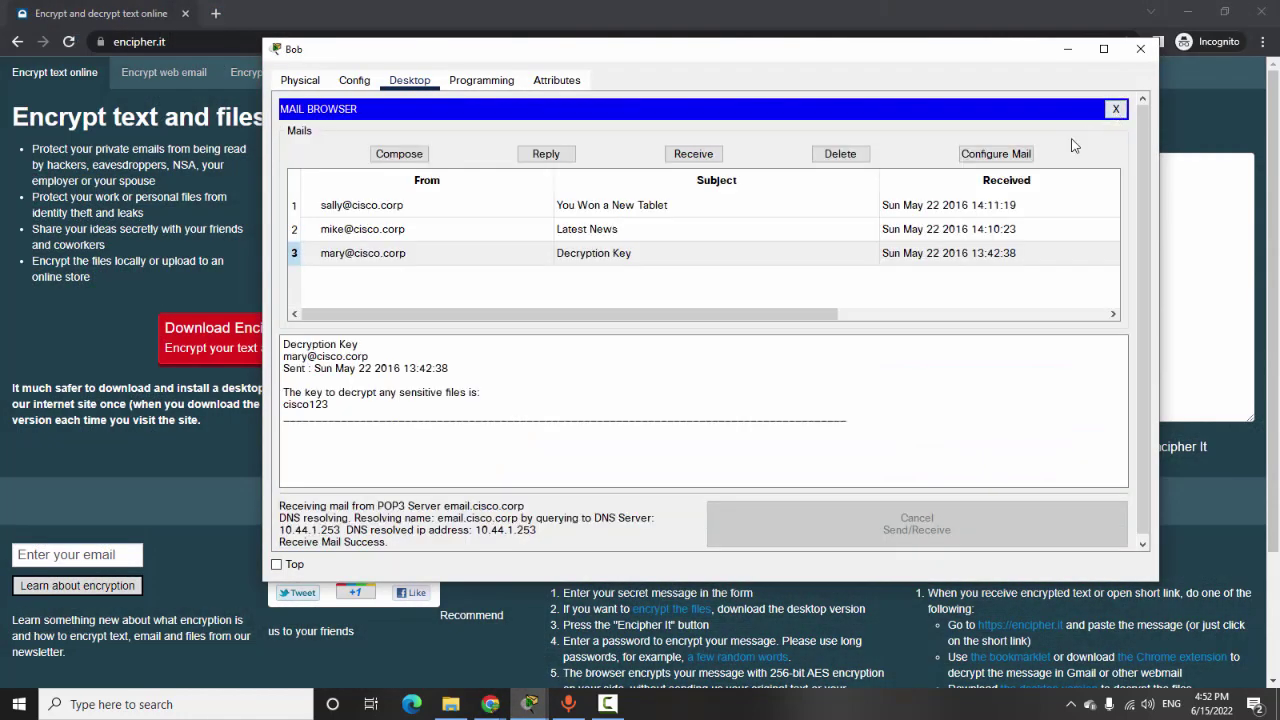
{"action": "left_click", "coordinate": [1115, 108]}
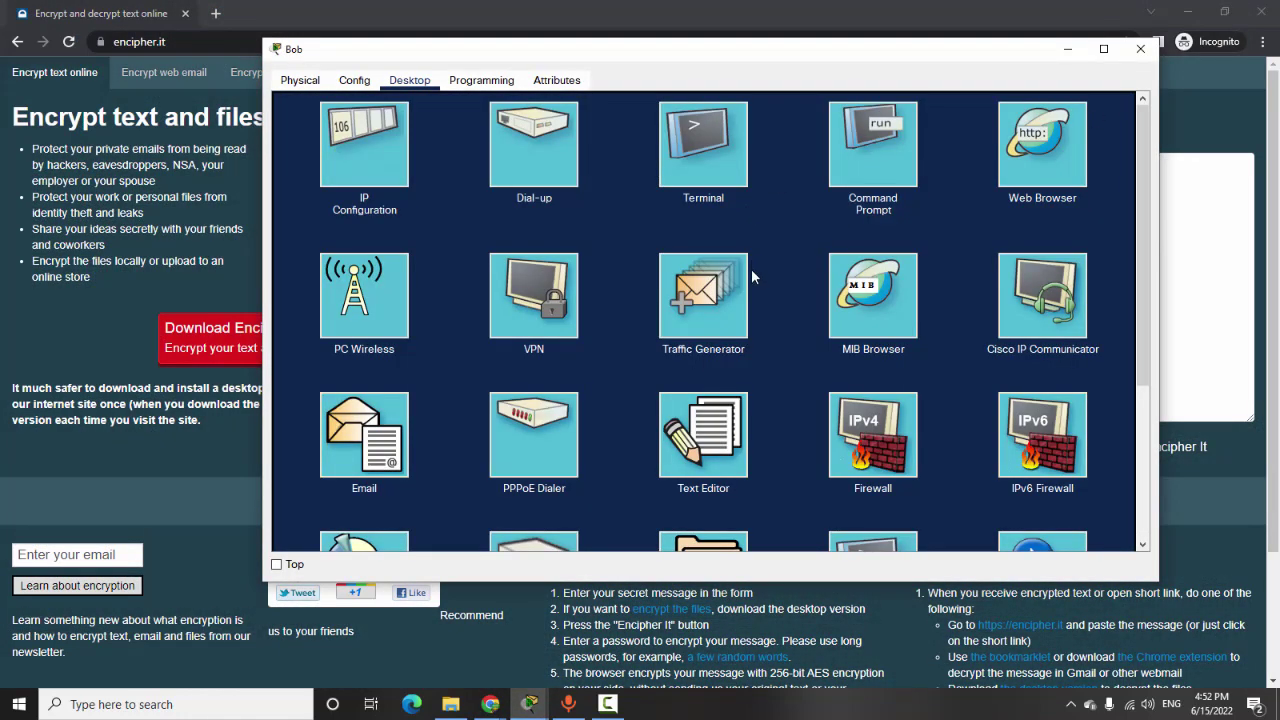
Load clientinfo.txt in the text editor, select its ciphertext, then select encipher.it's old text.
{"action": "left_click", "coordinate": [703, 452]}
{"action": "left_click", "coordinate": [293, 131]}
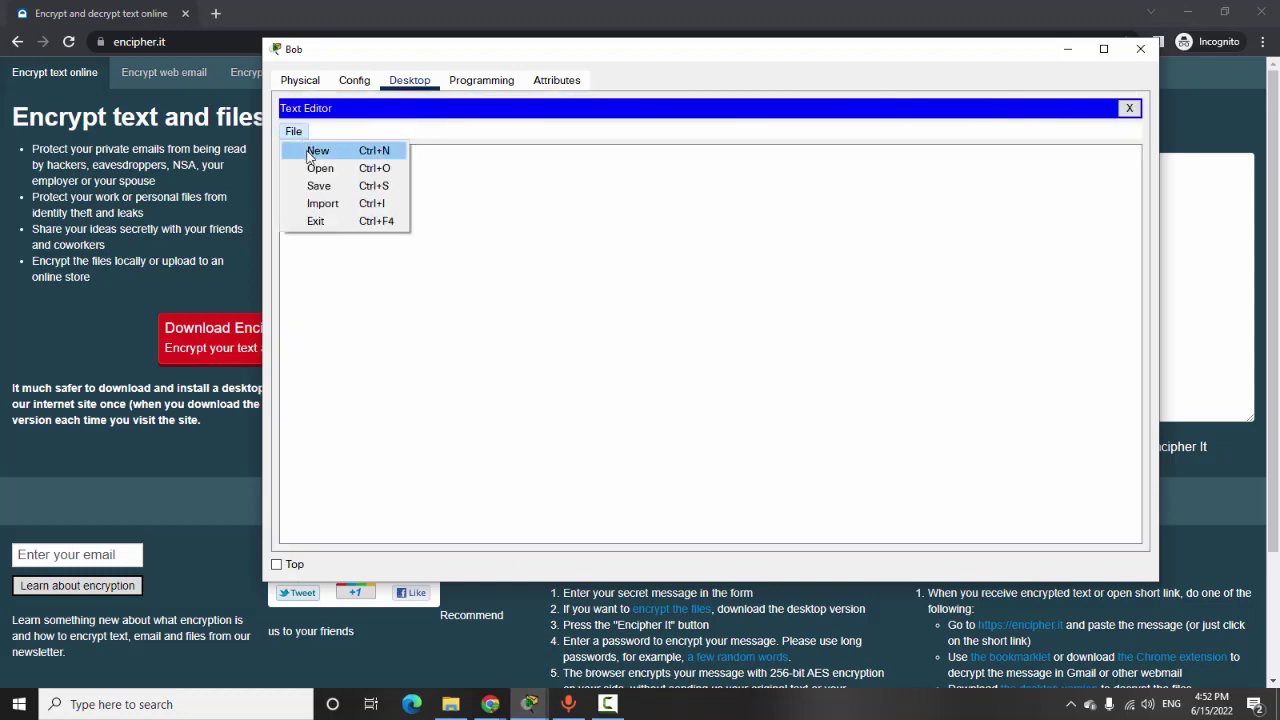
{"action": "left_click", "coordinate": [318, 168]}
{"action": "left_click", "coordinate": [611, 285]}
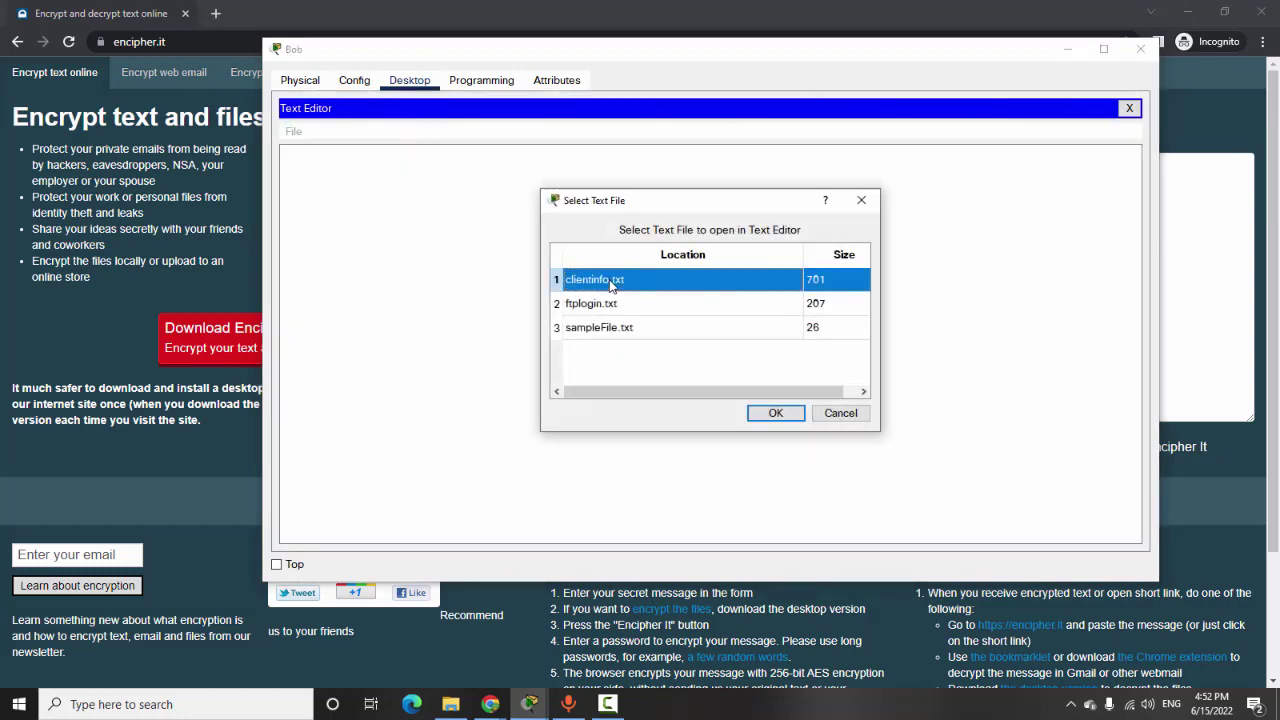
{"action": "left_click", "coordinate": [773, 413]}
{"action": "left_click_drag", "start_coordinate": [440, 290], "coordinate": [283, 150]}
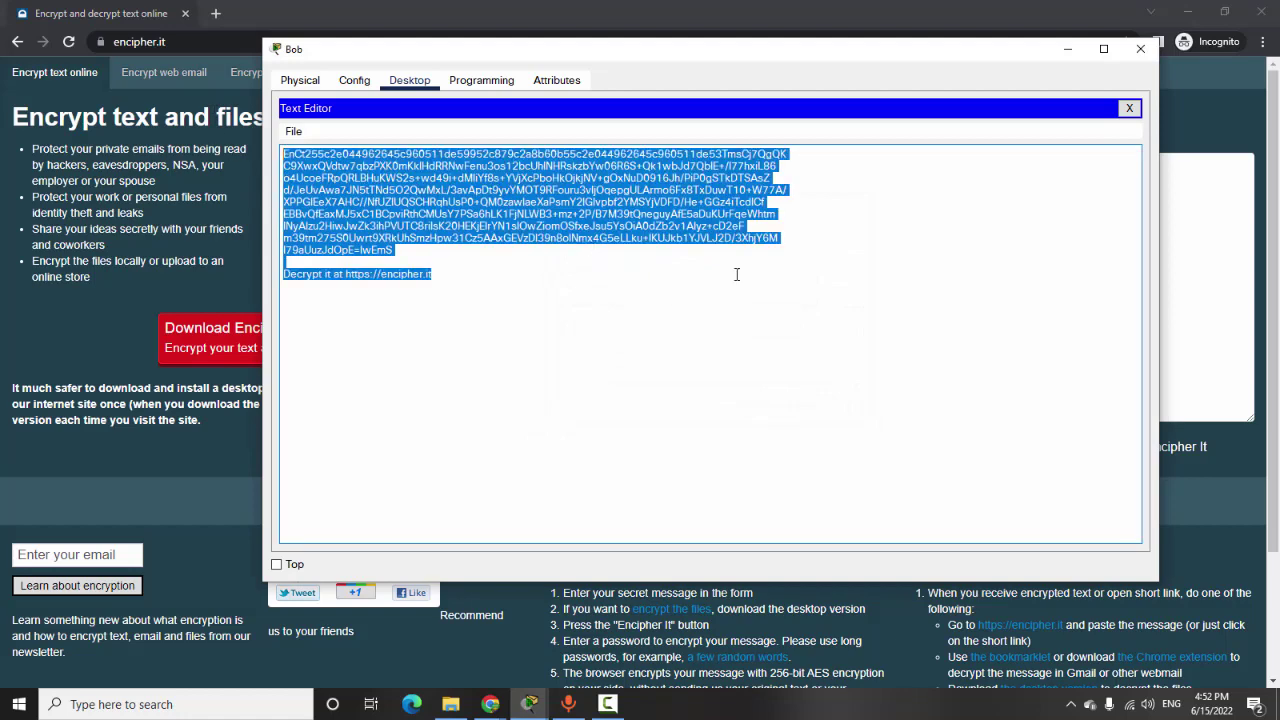
{"action": "left_click", "coordinate": [1194, 215]}
{"action": "left_click_drag", "start_coordinate": [776, 223], "coordinate": [521, 135]}
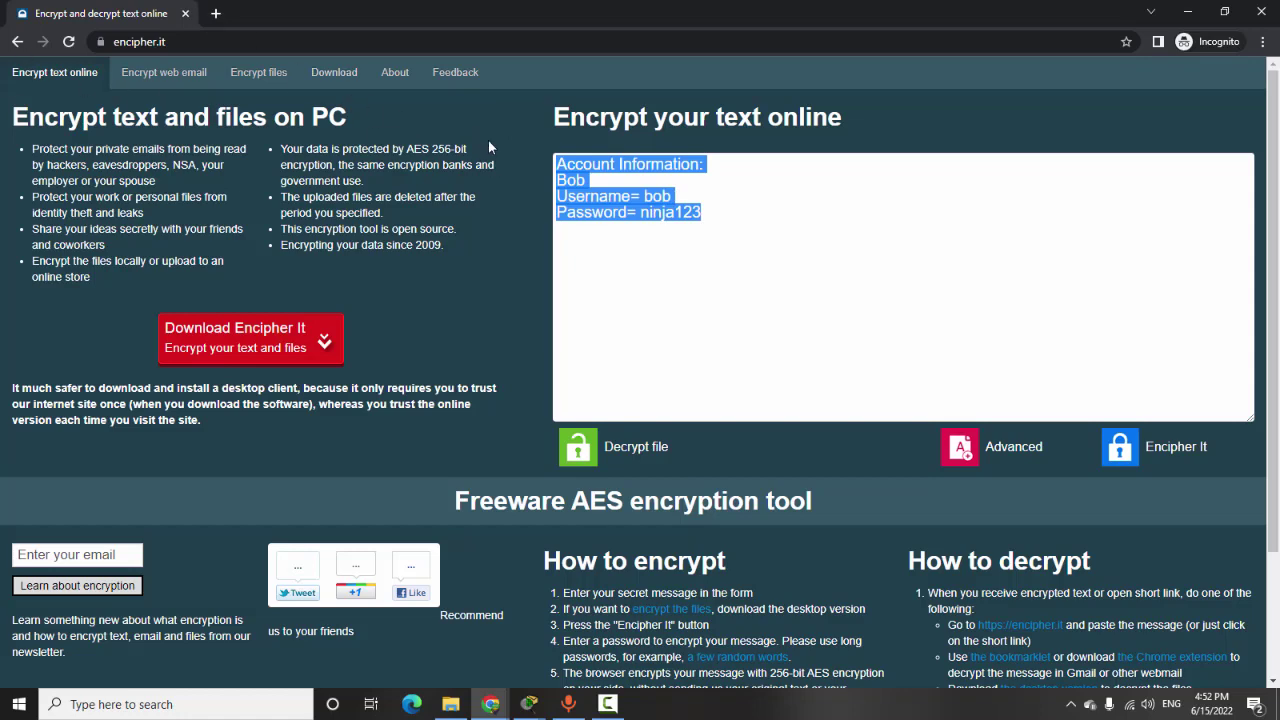
Paste the ciphertext into encipher.it, try Decrypt file, dismiss the unavailable notice, and reload.
{"action": "right_click", "coordinate": [587, 197]}
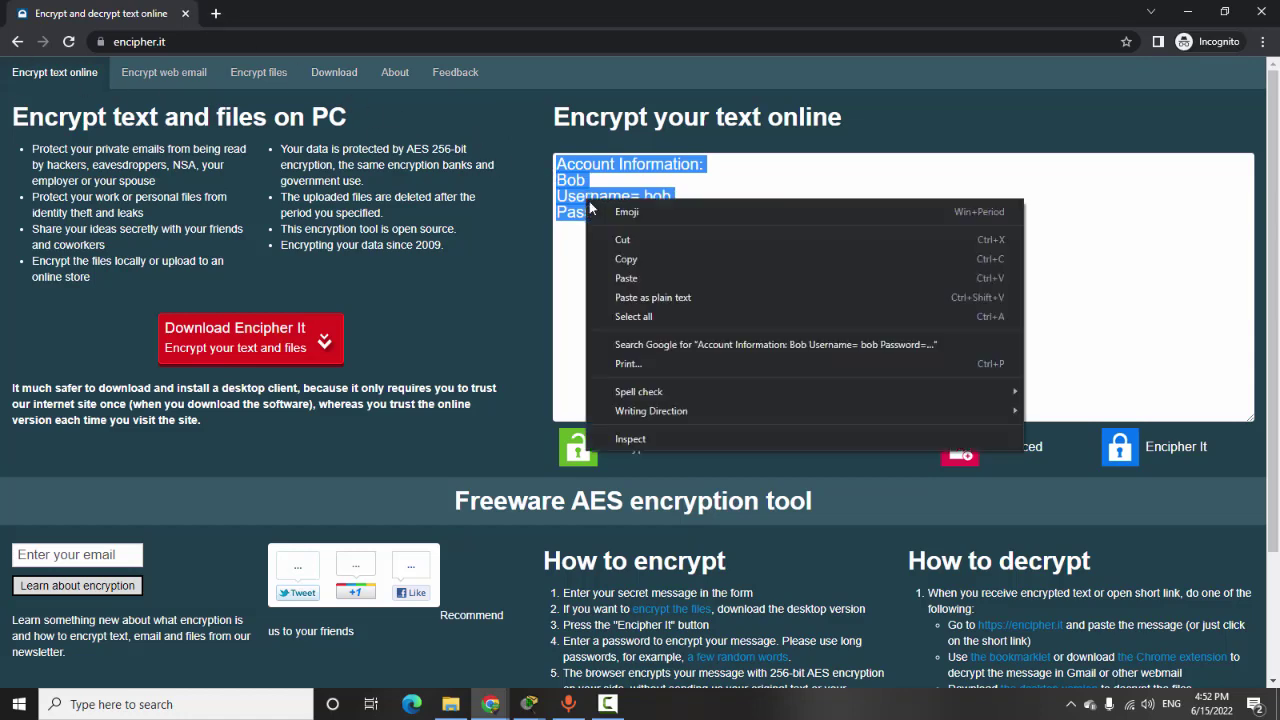
{"action": "left_click", "coordinate": [667, 275]}
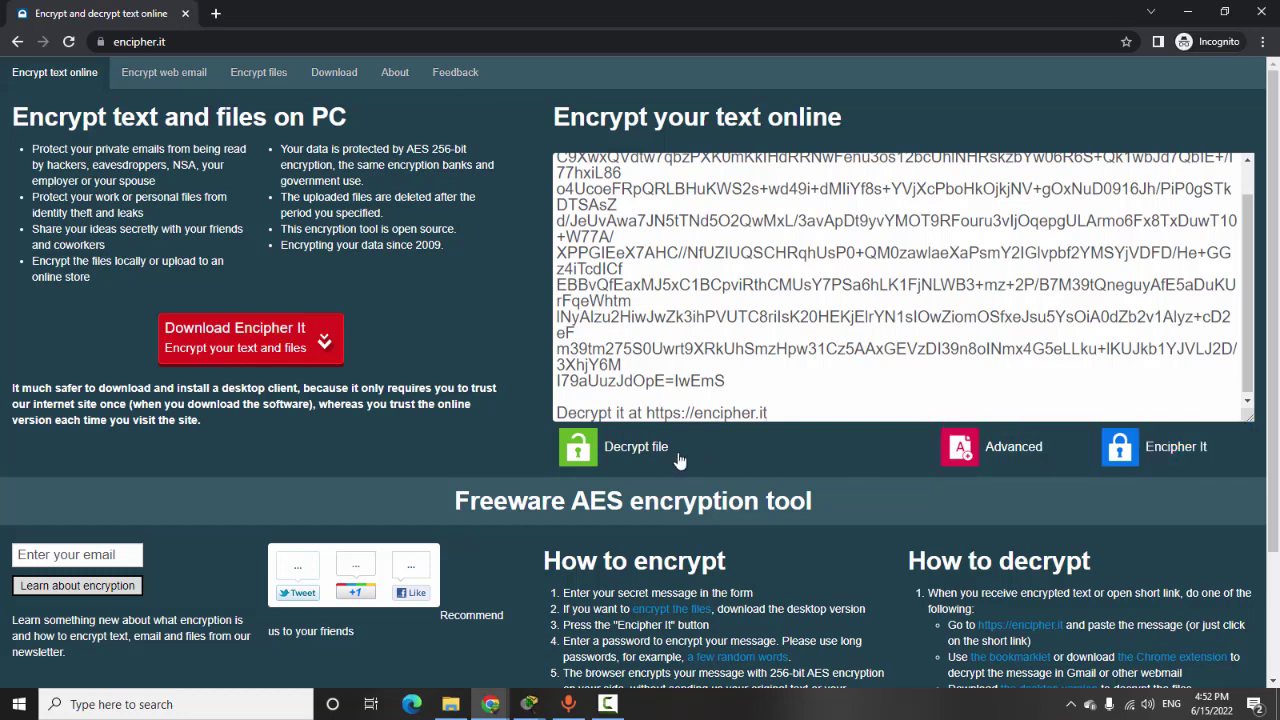
{"action": "left_click", "coordinate": [632, 458]}
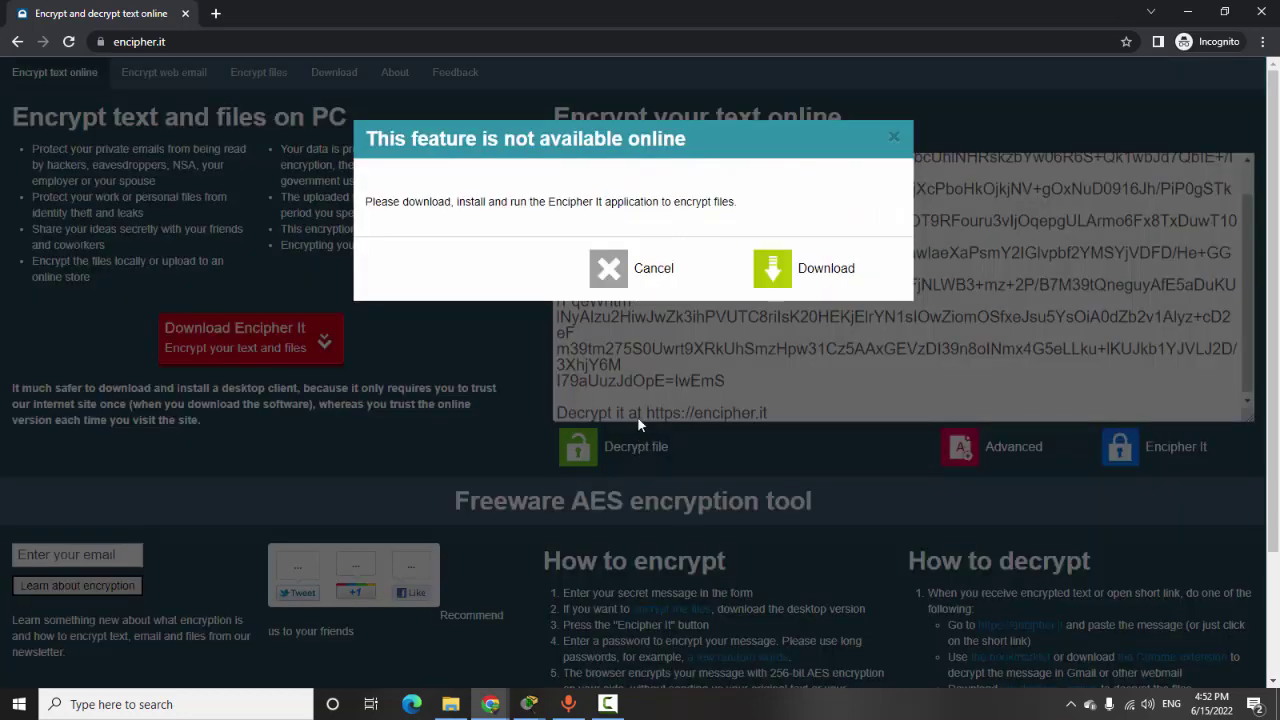
{"action": "left_click", "coordinate": [653, 287]}
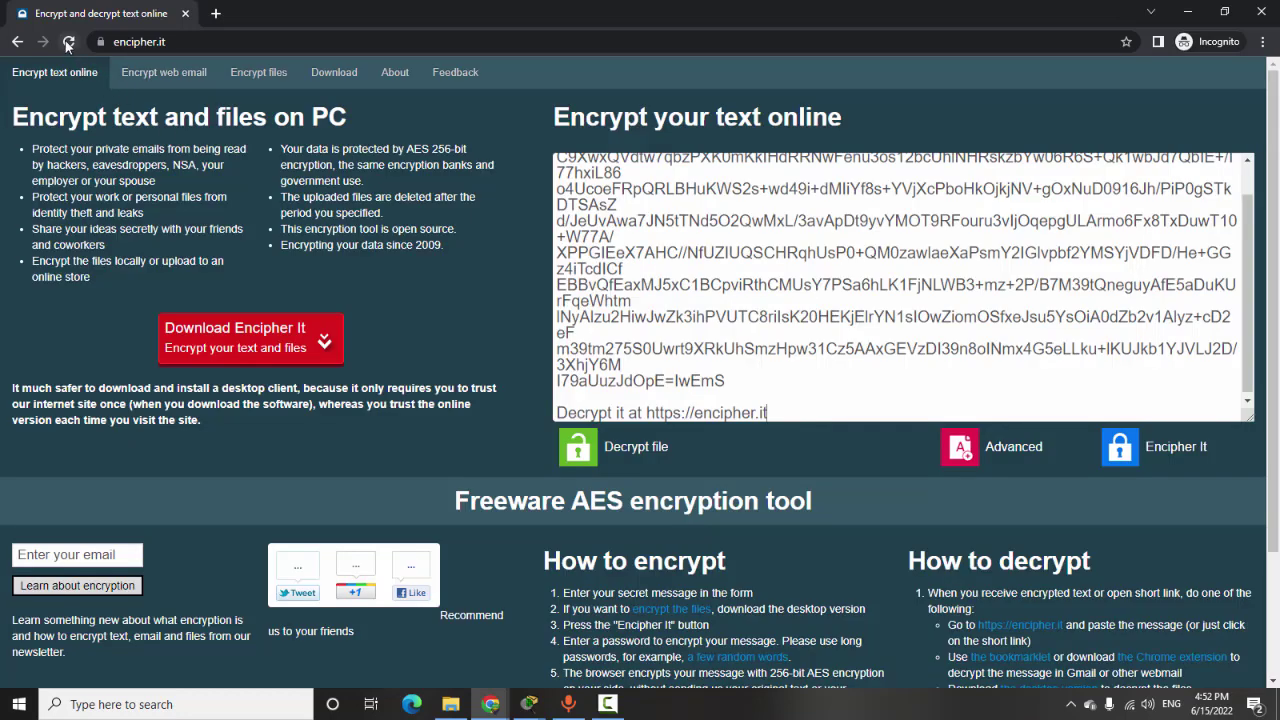
{"action": "left_click", "coordinate": [68, 42]}
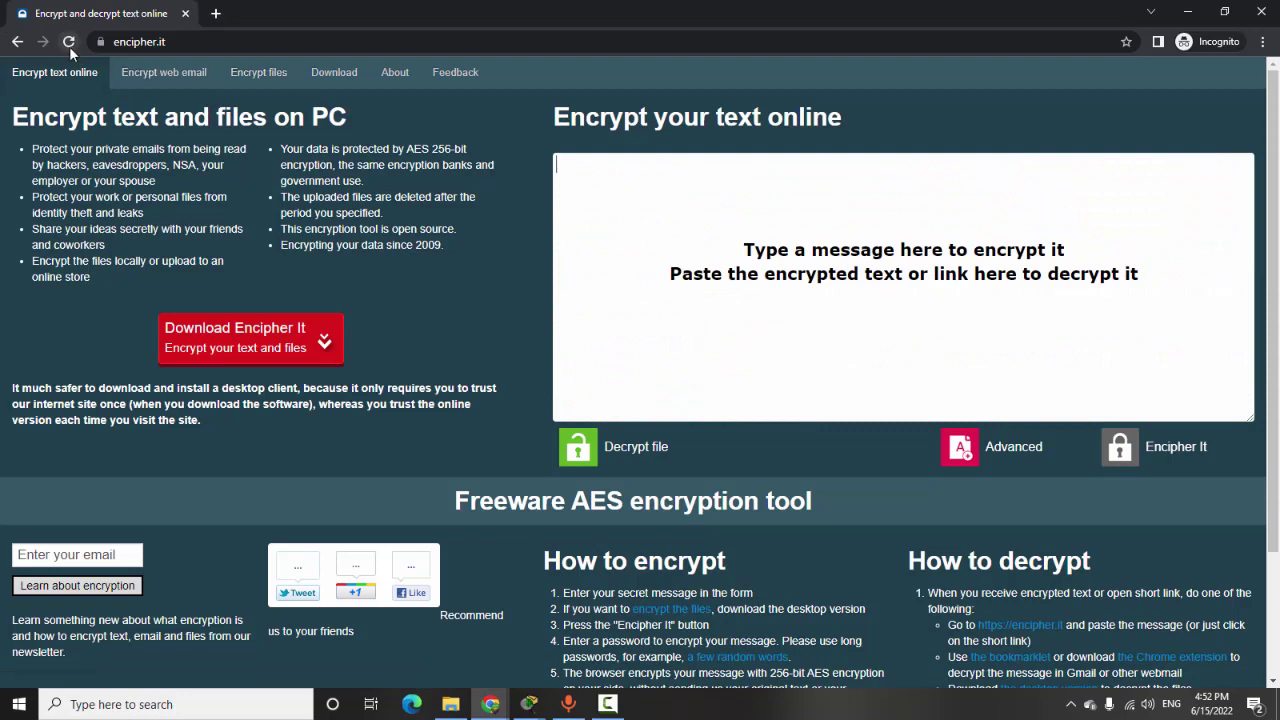
Paste the ciphertext again, retry file decryption, then select and delete it from the box.
{"action": "right_click", "coordinate": [611, 186]}
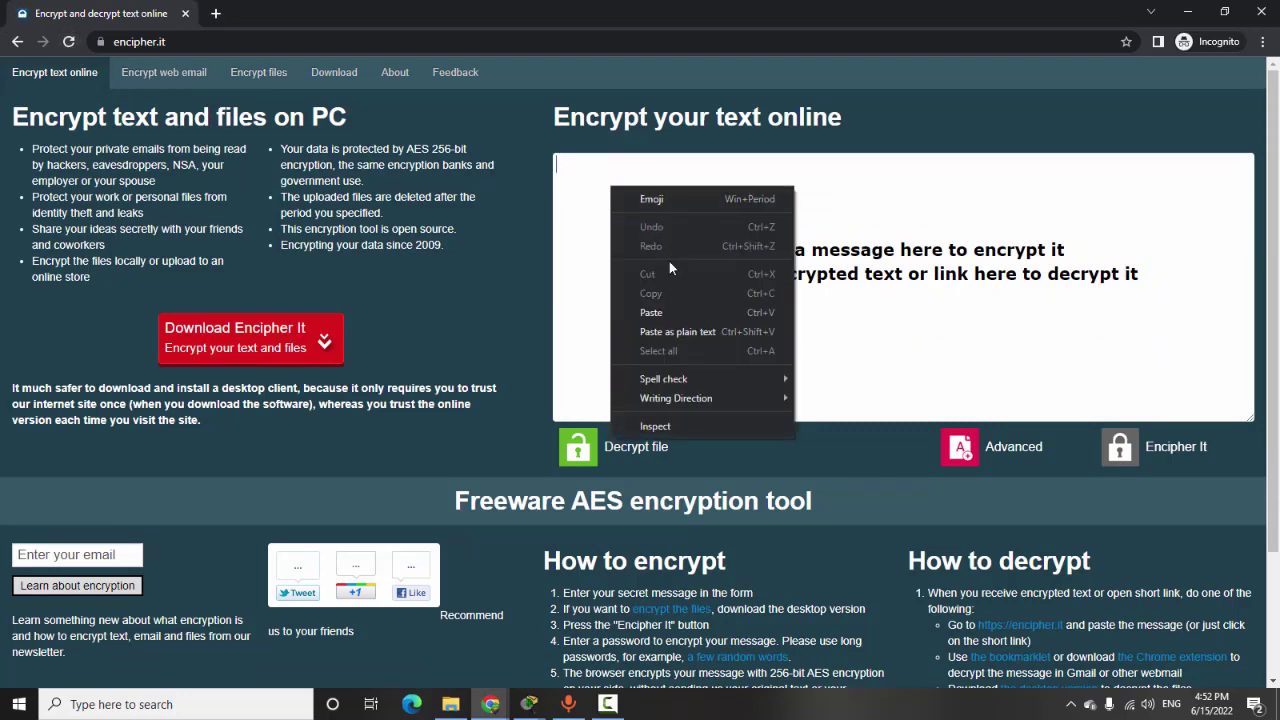
{"action": "left_click", "coordinate": [674, 303]}
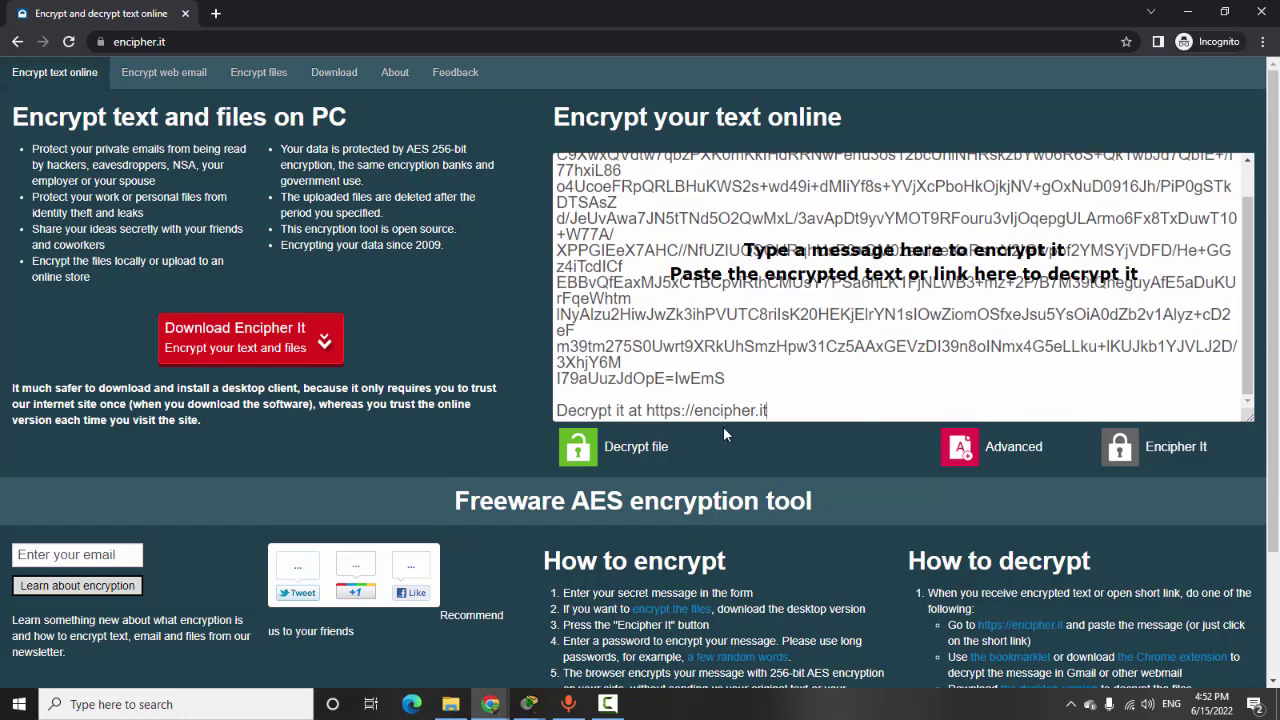
{"action": "left_click", "coordinate": [628, 450]}
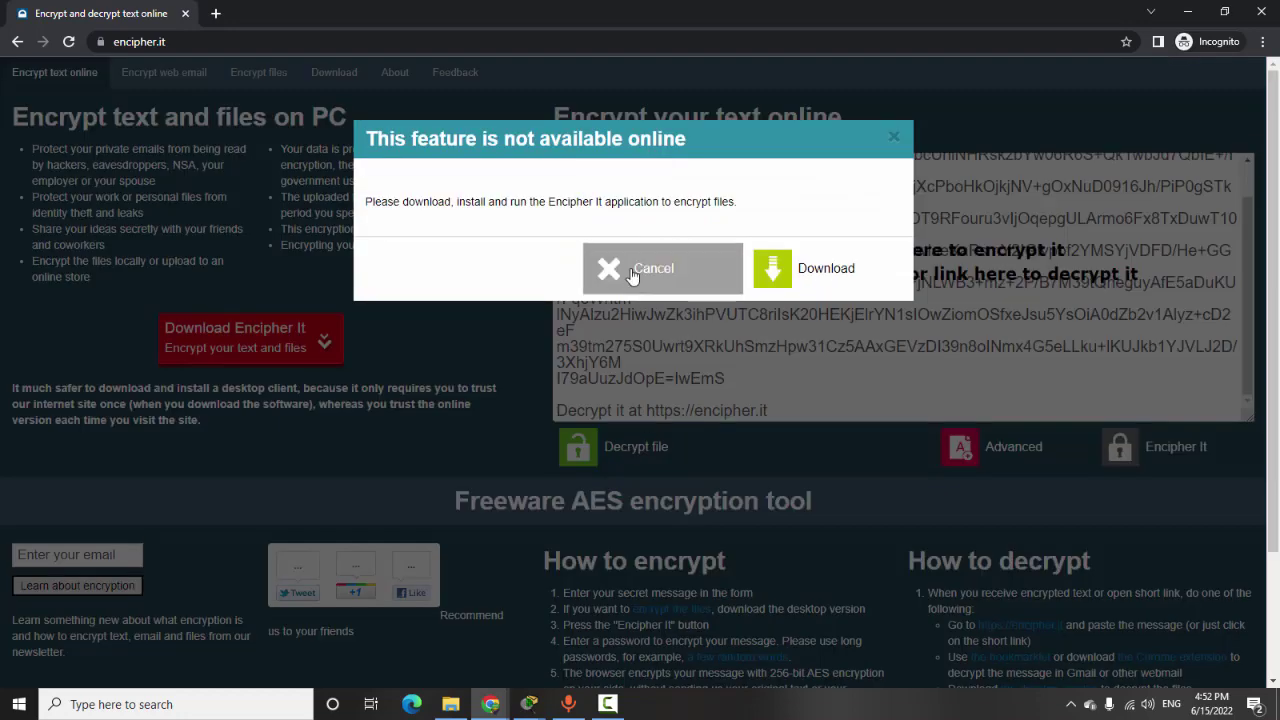
{"action": "left_click", "coordinate": [632, 270]}
{"action": "scroll", "coordinate": [942, 344], "scroll_direction": "up", "scroll_amount": 3}
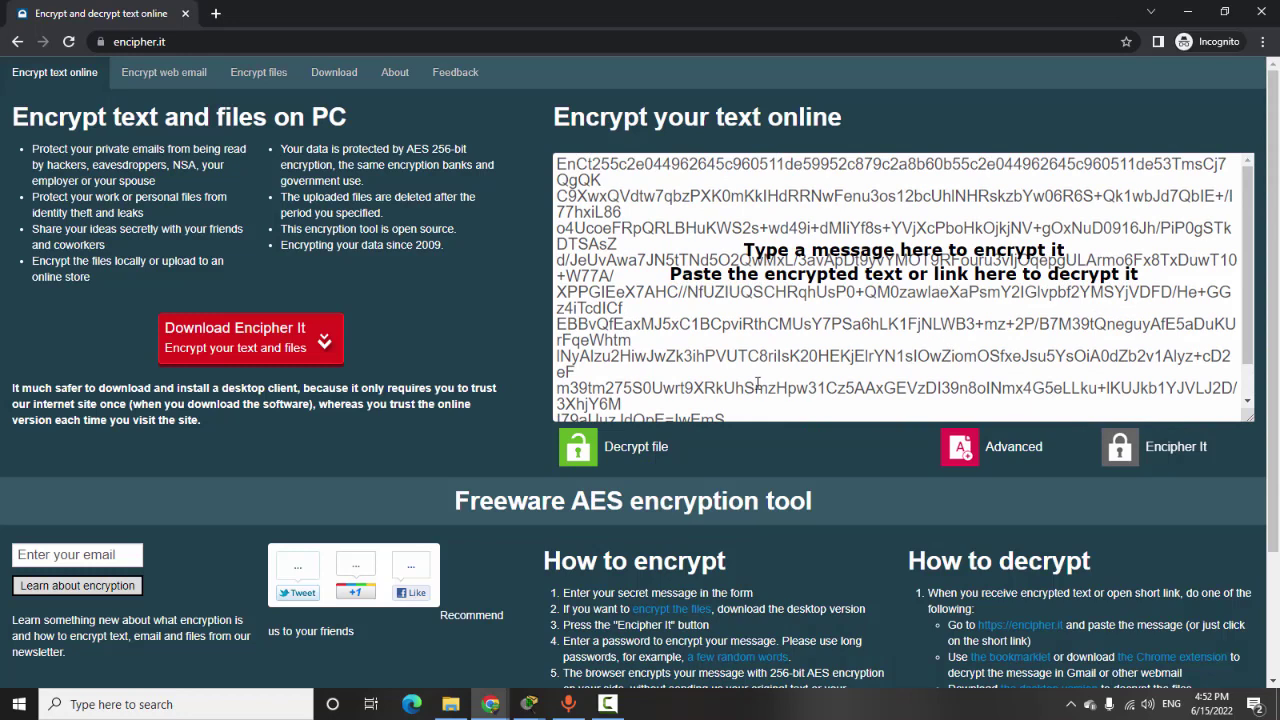
{"action": "scroll", "coordinate": [760, 383], "scroll_direction": "down", "scroll_amount": 2}
{"action": "left_click_drag", "start_coordinate": [782, 398], "coordinate": [502, 95]}
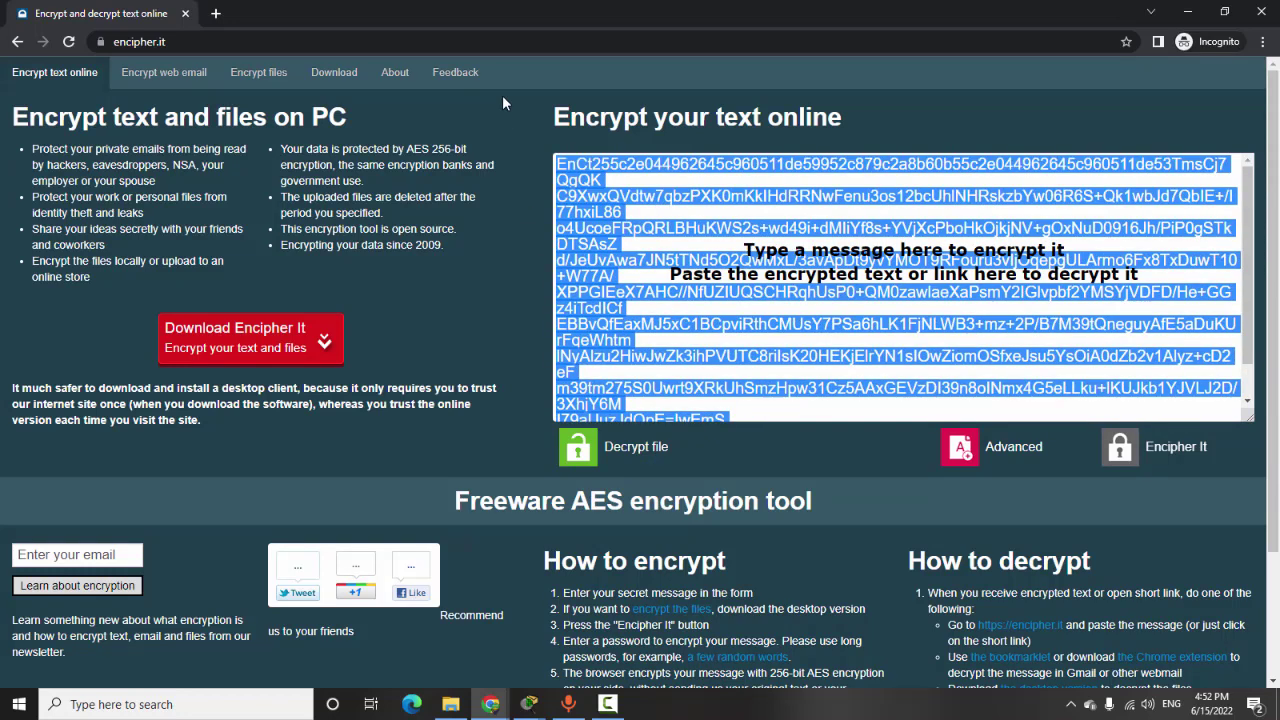
{"action": "key", "text": "Delete"}
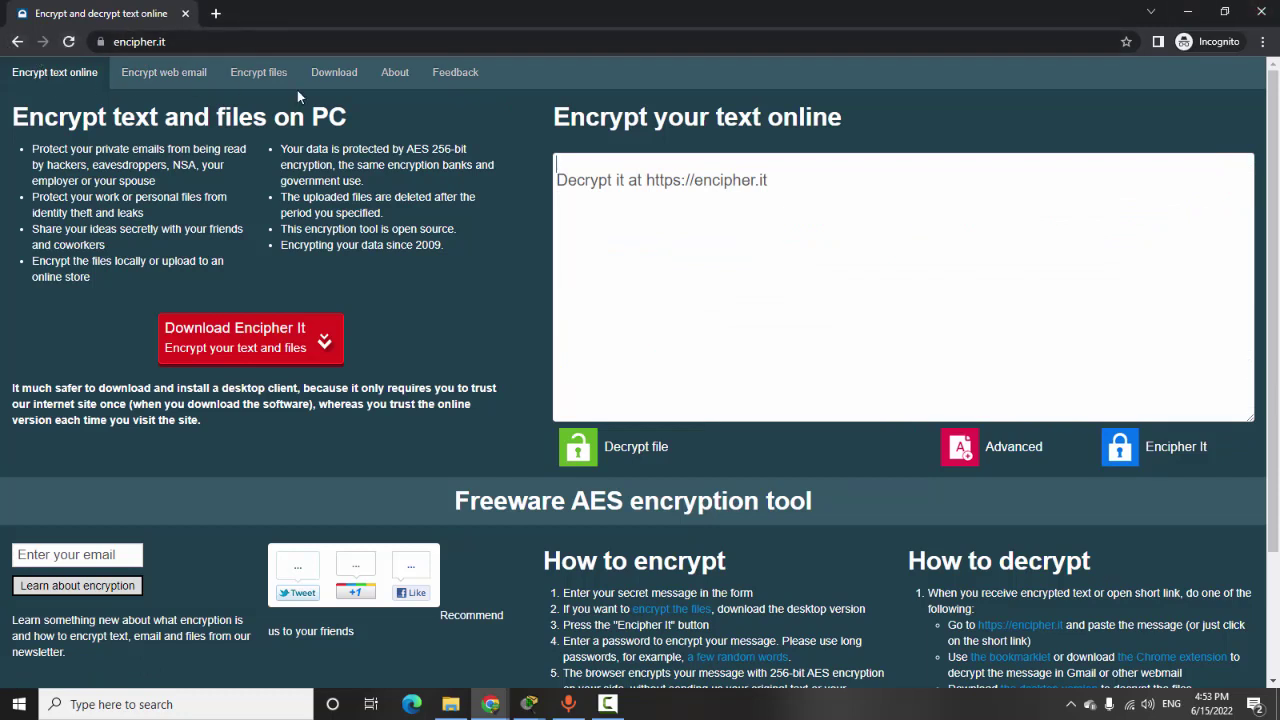
{"action": "left_click", "coordinate": [216, 45]}
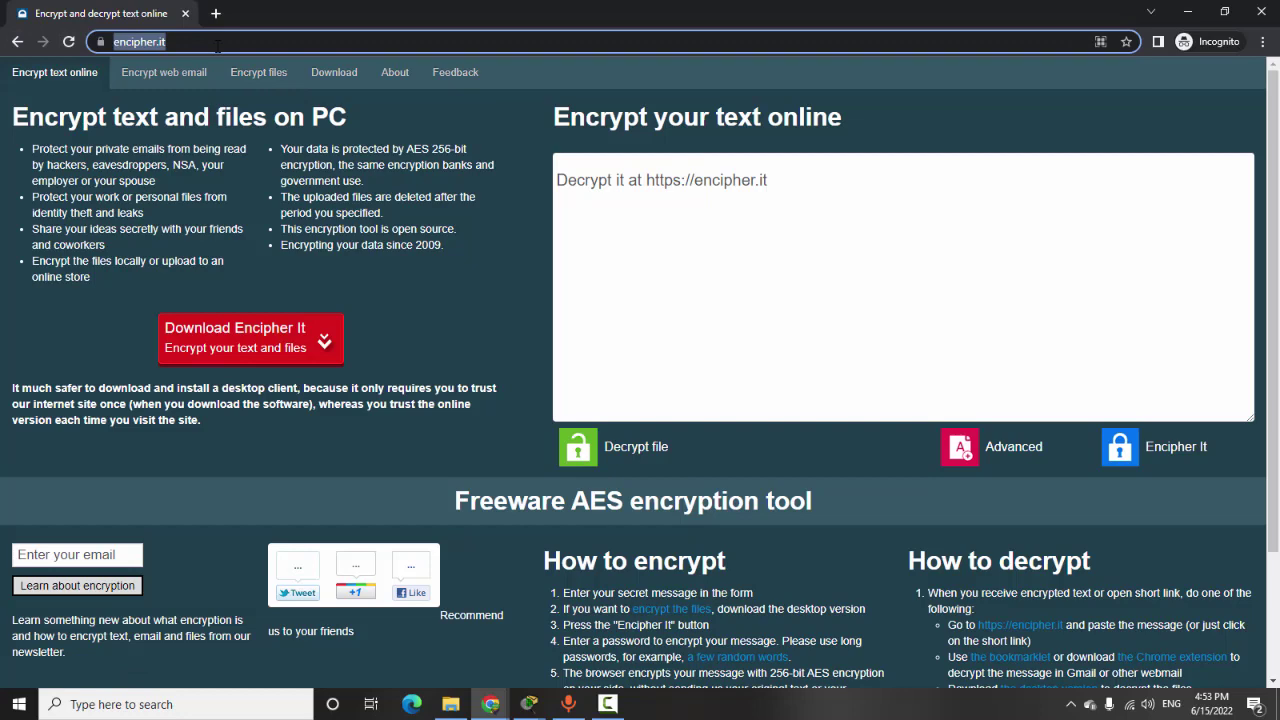
{"action": "left_click", "coordinate": [529, 704]}
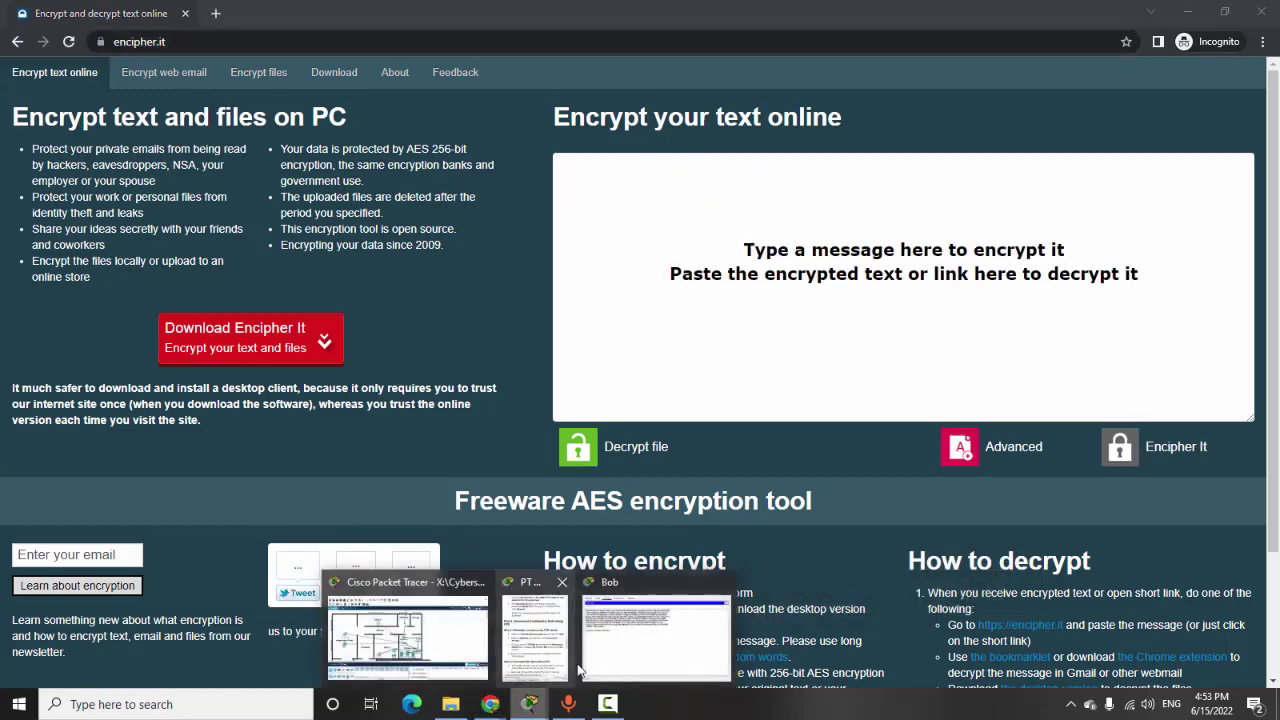
Copy the full clientinfo.txt ciphertext, footer included, into the encipher.it text box.
{"action": "left_click", "coordinate": [655, 635]}
{"action": "key", "text": "ctrl+a"}
{"action": "left_click", "coordinate": [457, 286]}
{"action": "left_click_drag", "start_coordinate": [457, 286], "coordinate": [284, 226]}
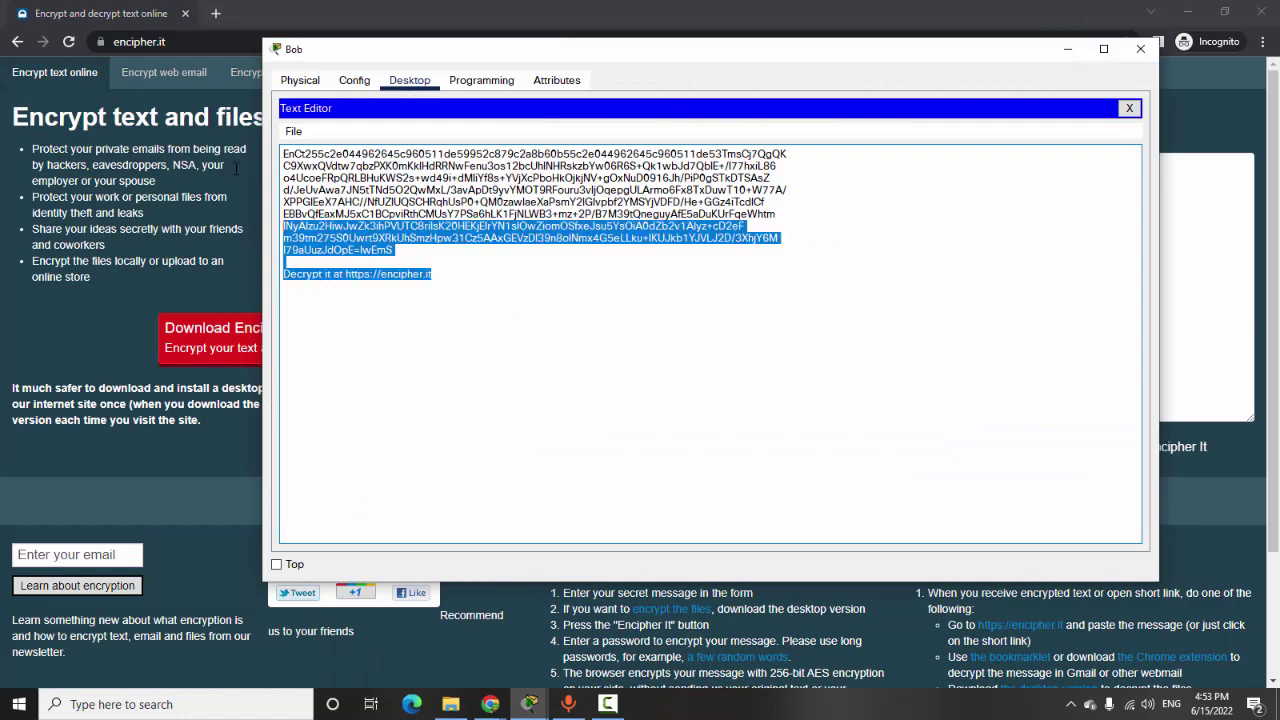
{"action": "left_click", "coordinate": [482, 316]}
{"action": "left_click_drag", "start_coordinate": [482, 316], "coordinate": [283, 156]}
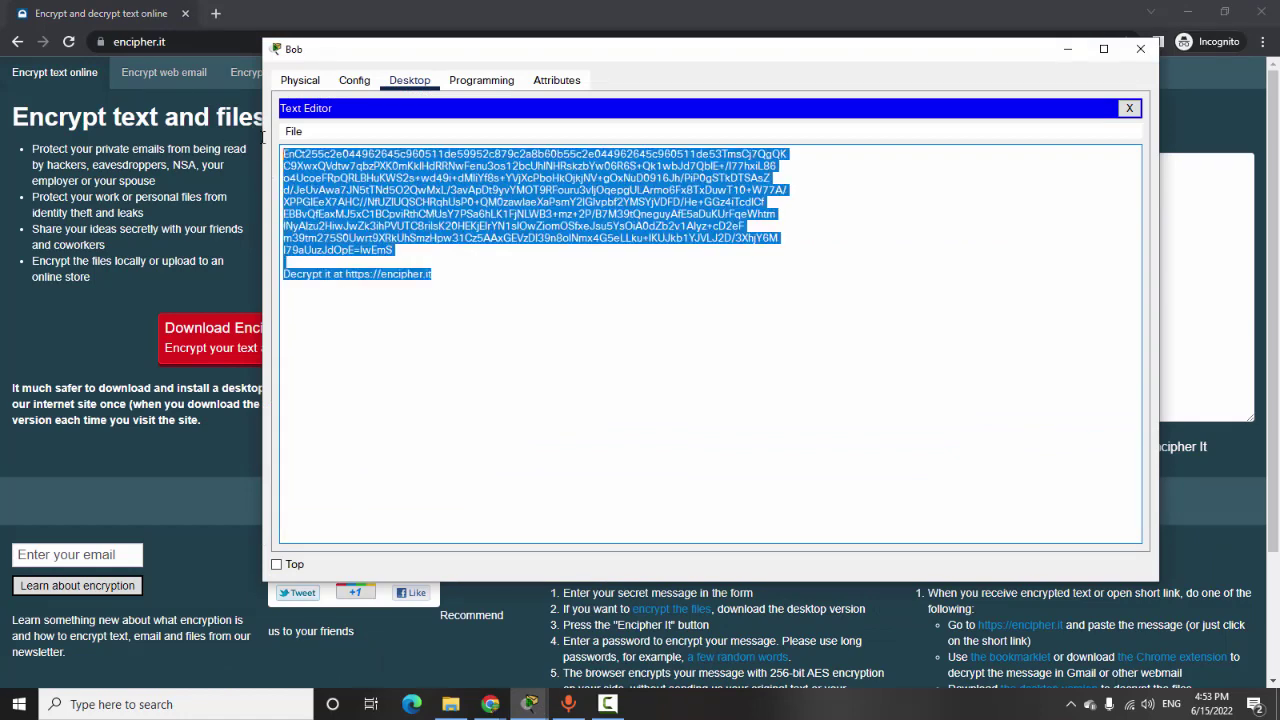
{"action": "key", "text": "alt+Tab"}
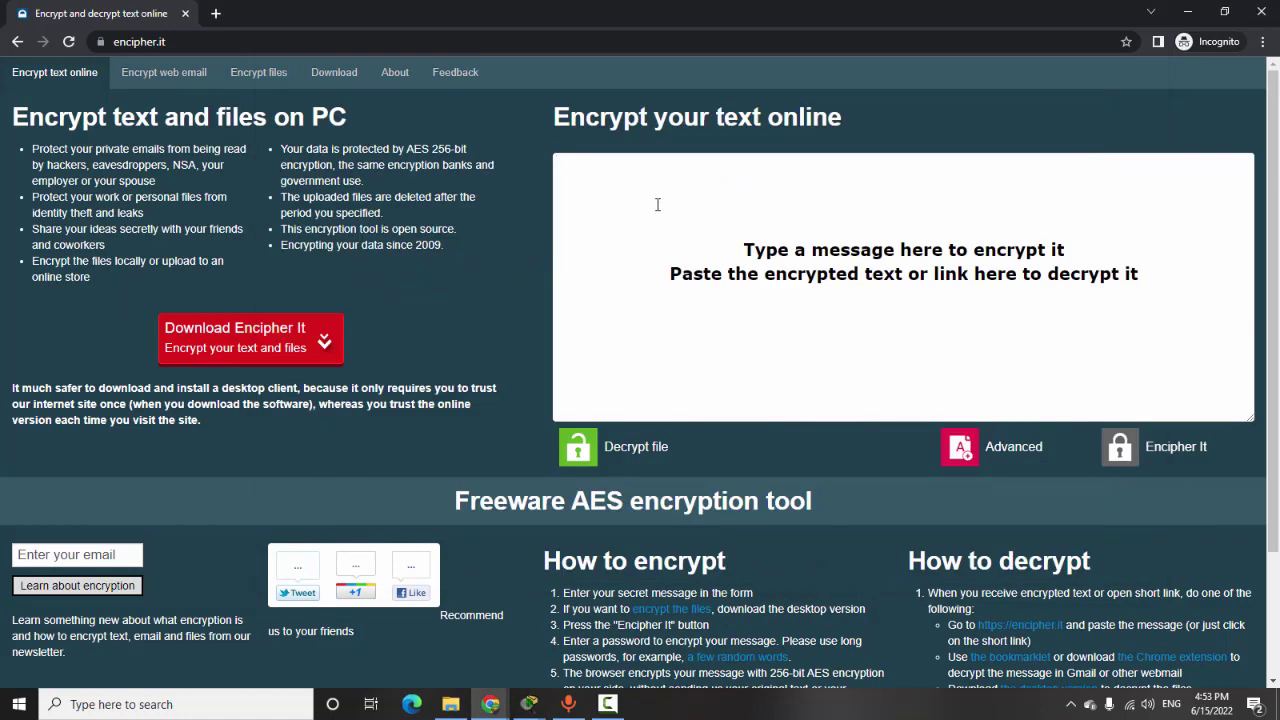
{"action": "left_click", "coordinate": [640, 196]}
{"action": "key", "text": "ctrl+v"}
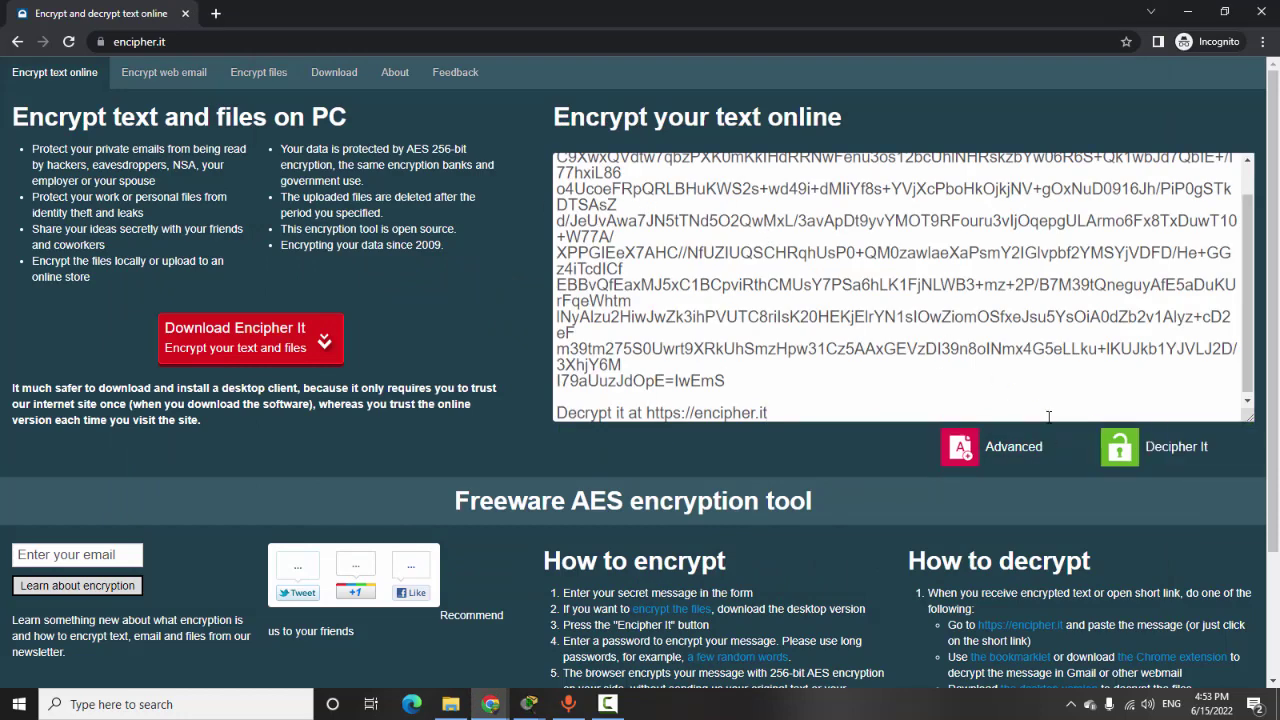
Attempt Decipher It with a guessed password, see it rejected, then return to the Packet Tracer workspace.
{"action": "left_click", "coordinate": [1176, 450]}
{"action": "left_click", "coordinate": [572, 203]}
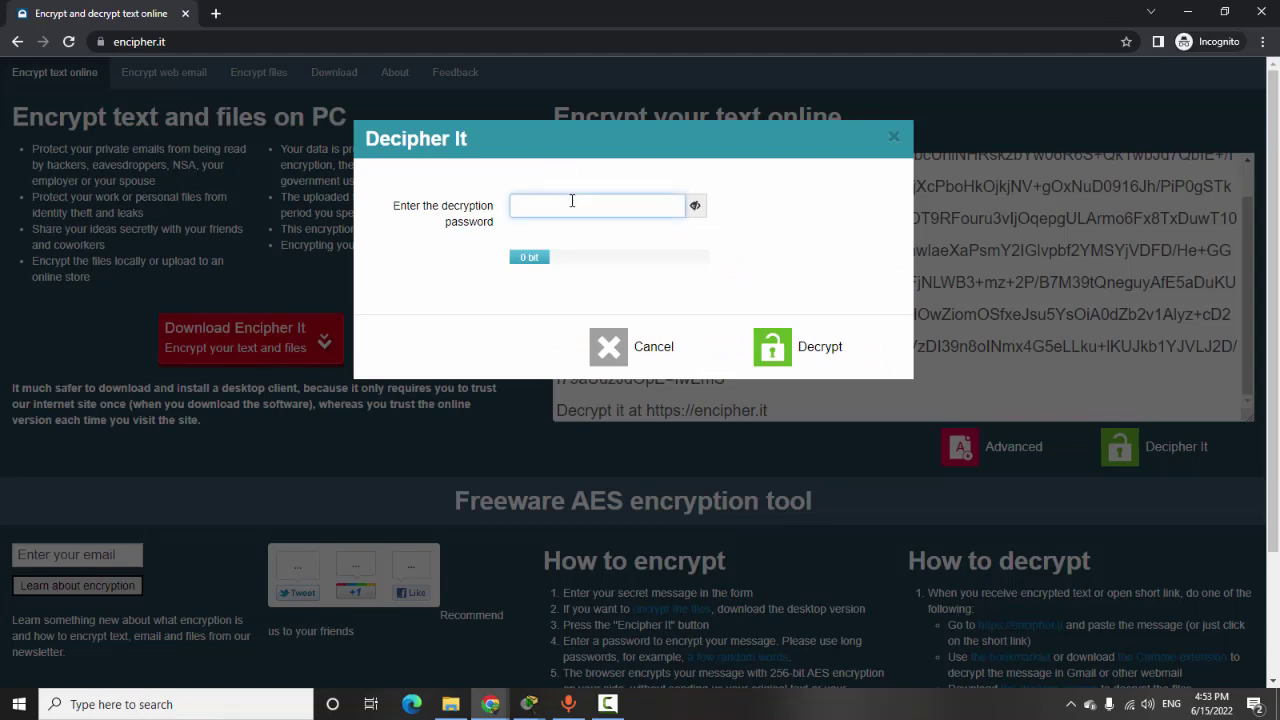
{"action": "left_click", "coordinate": [529, 704]}
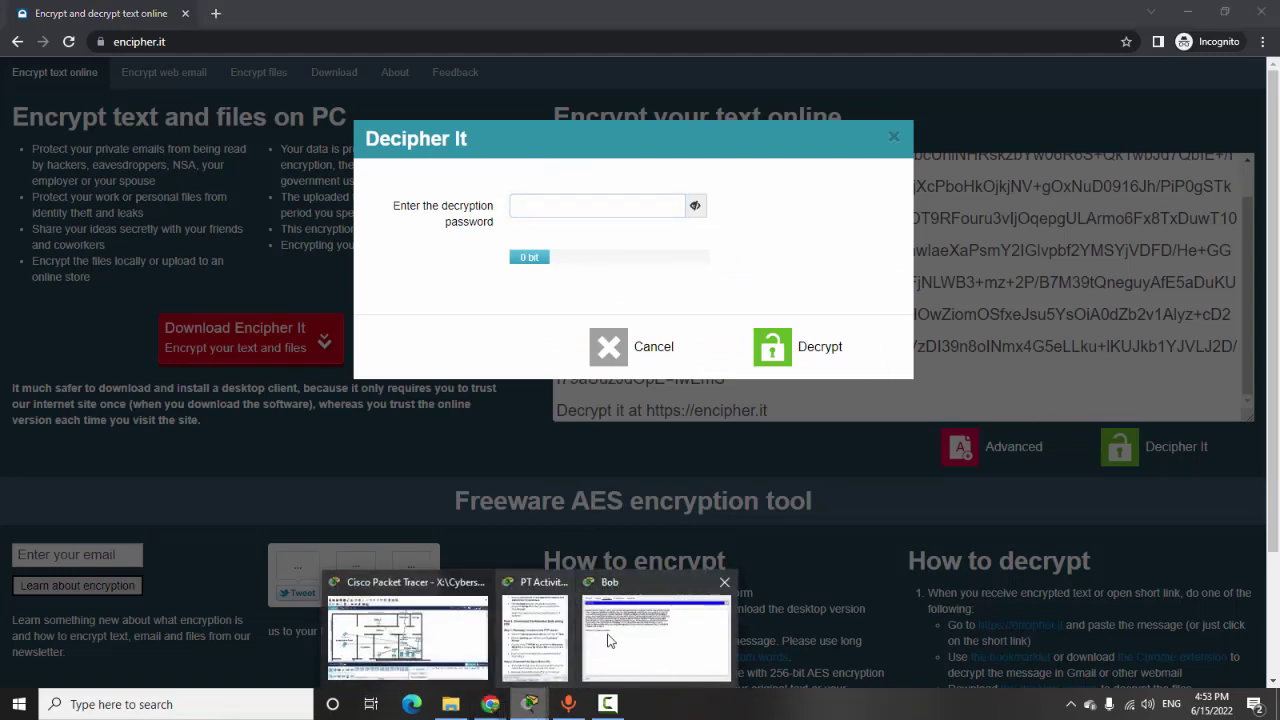
{"action": "left_click", "coordinate": [543, 206]}
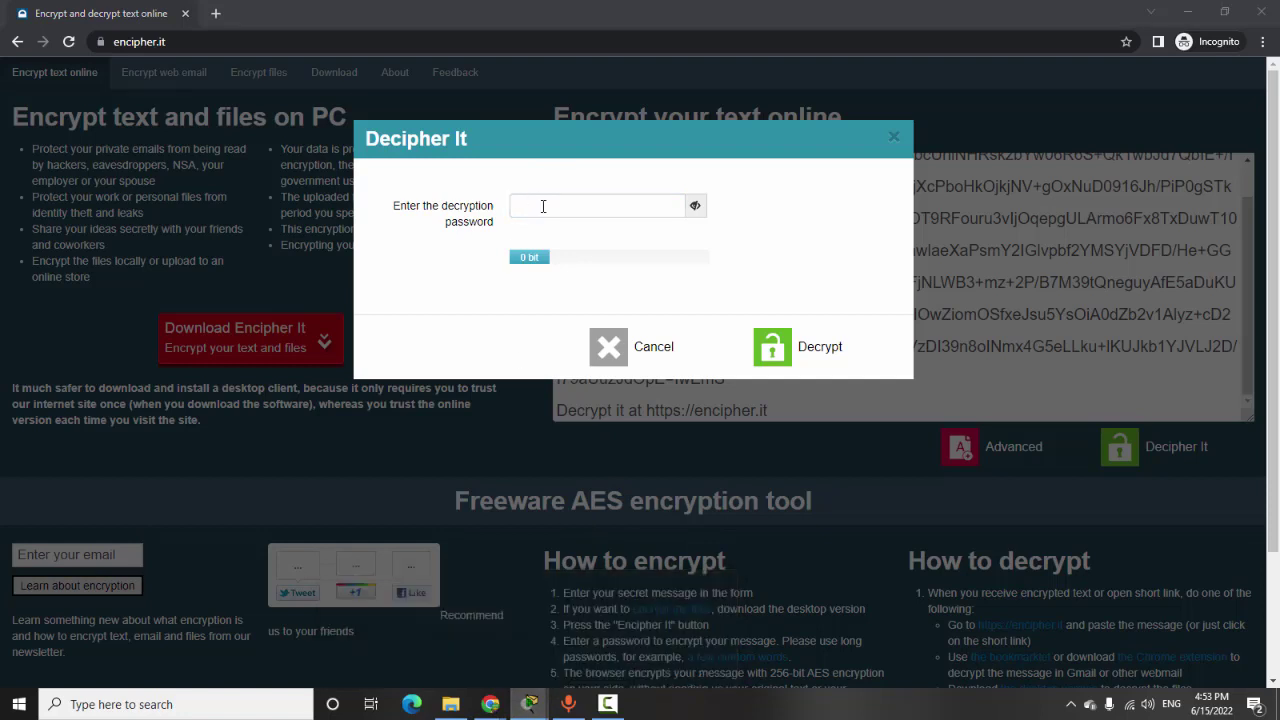
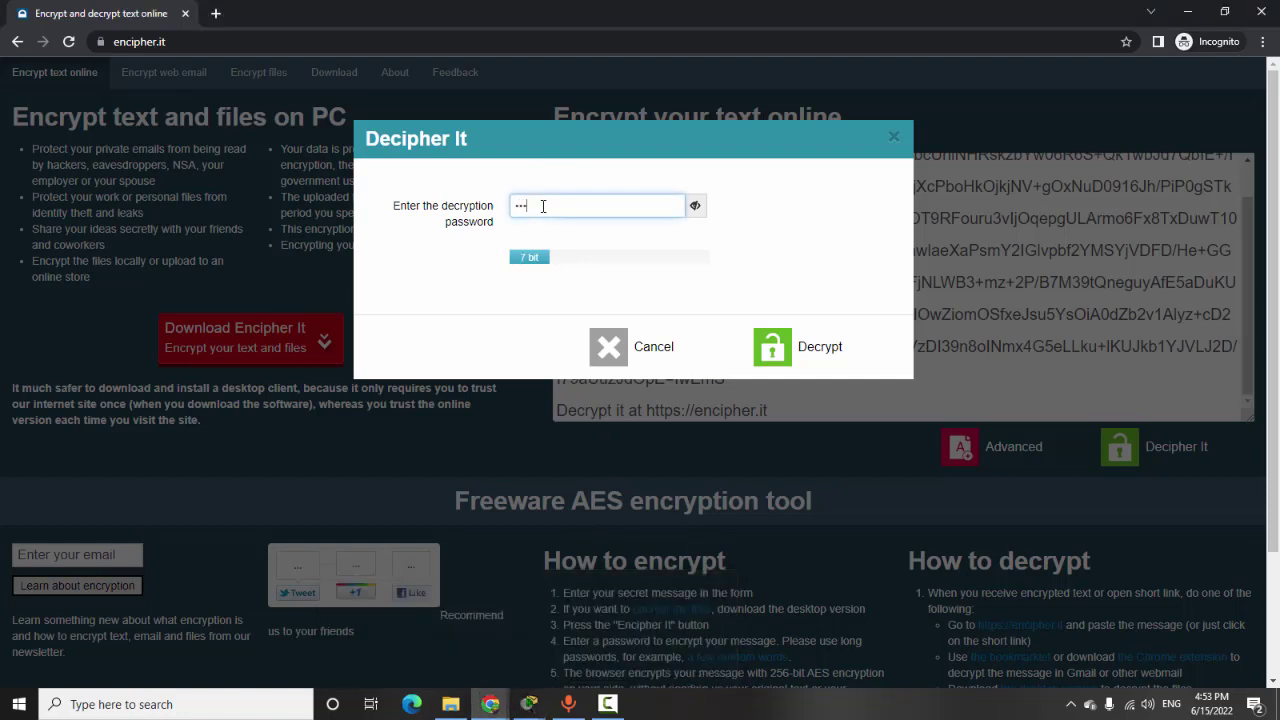
{"action": "left_click", "coordinate": [695, 205]}
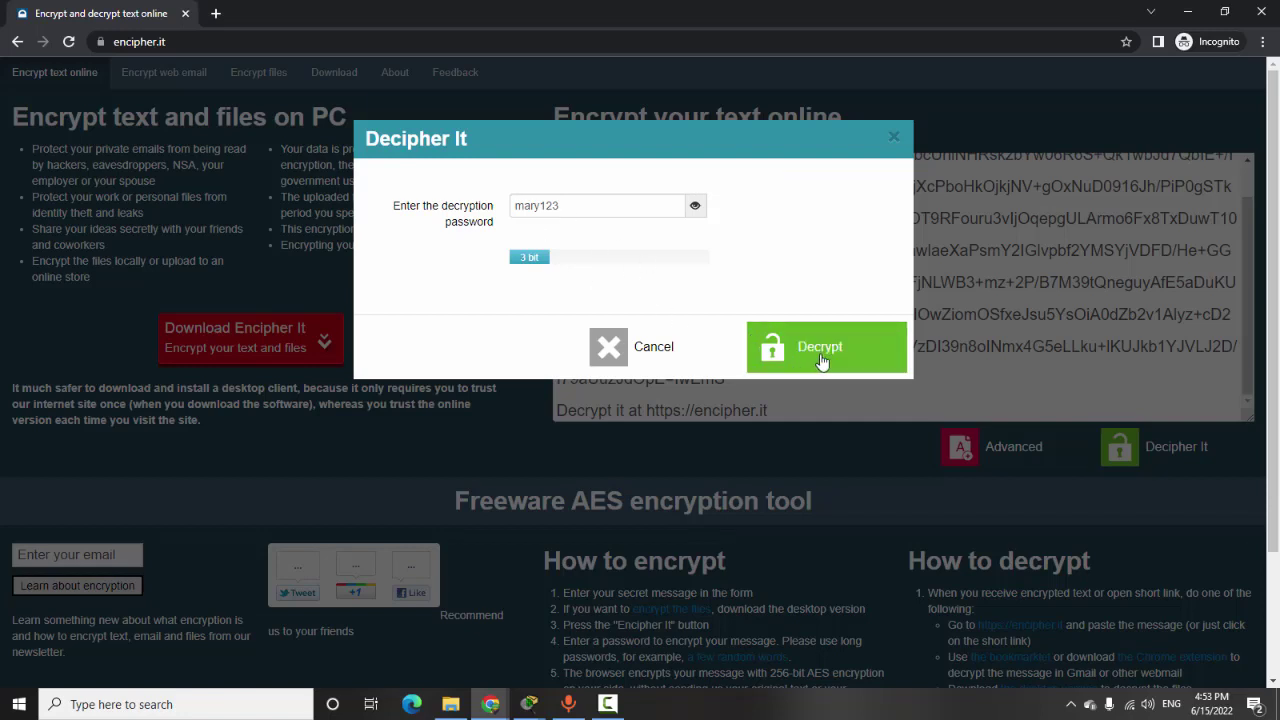
{"action": "left_click", "coordinate": [820, 354]}
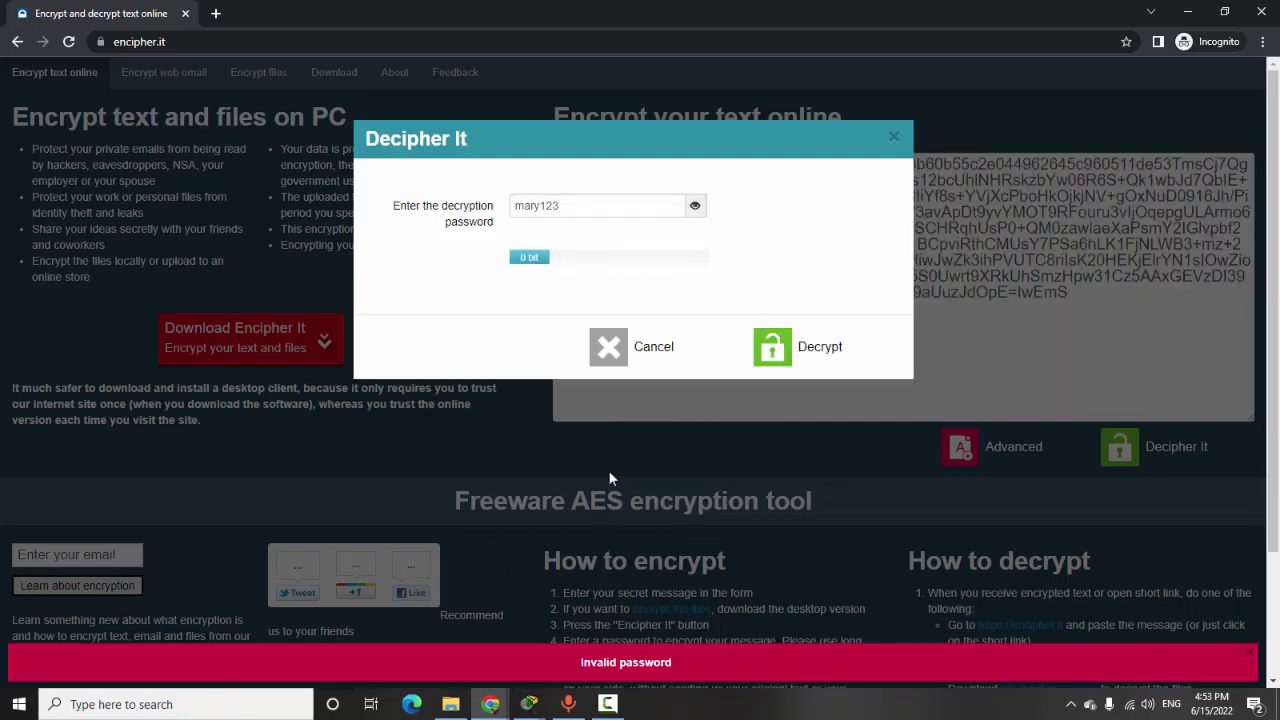
{"action": "left_click", "coordinate": [532, 704]}
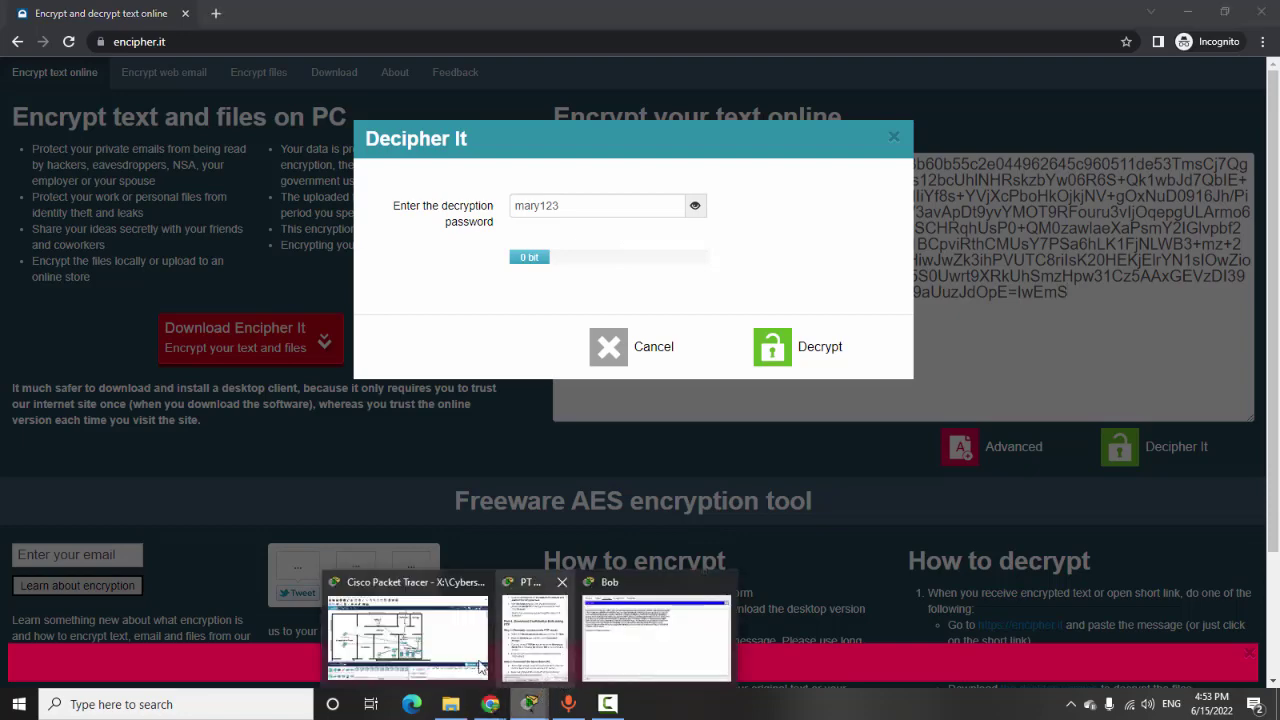
{"action": "left_click", "coordinate": [452, 648]}
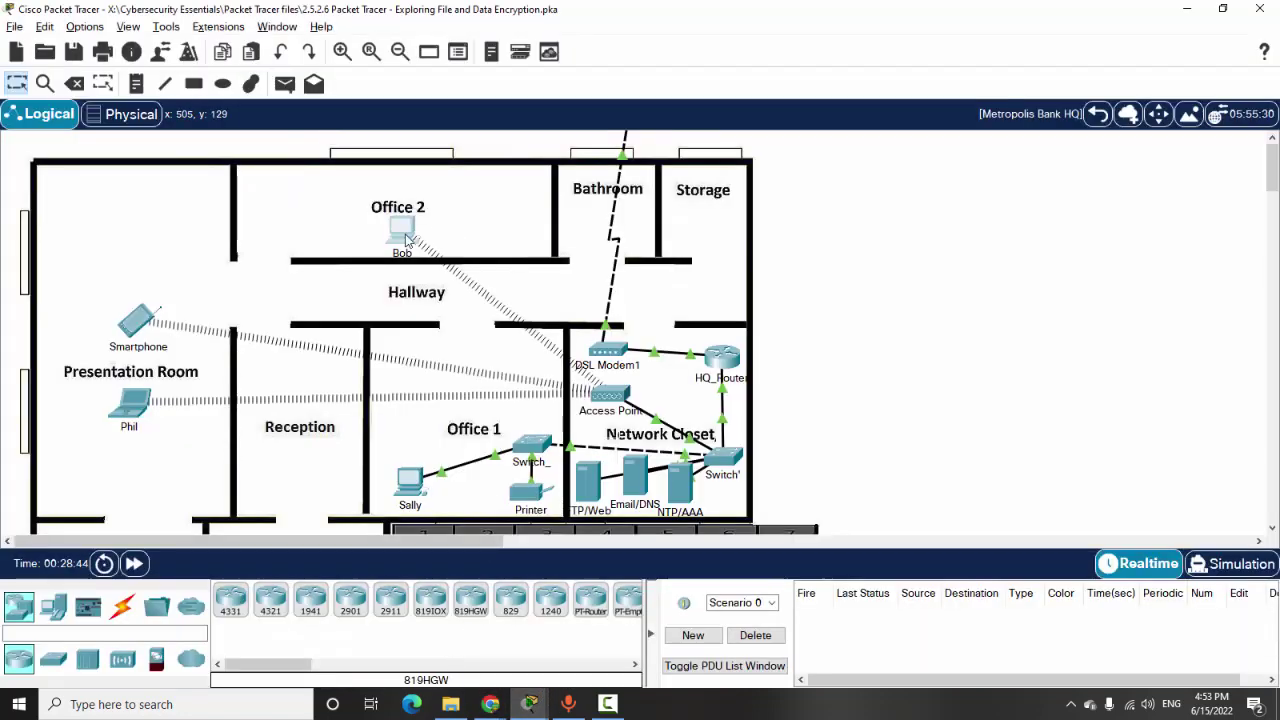
On the Office 2 PC, close the editor, open the Decryption Key email, and select the key.
{"action": "left_click", "coordinate": [402, 230]}
{"action": "left_click", "coordinate": [1129, 112]}
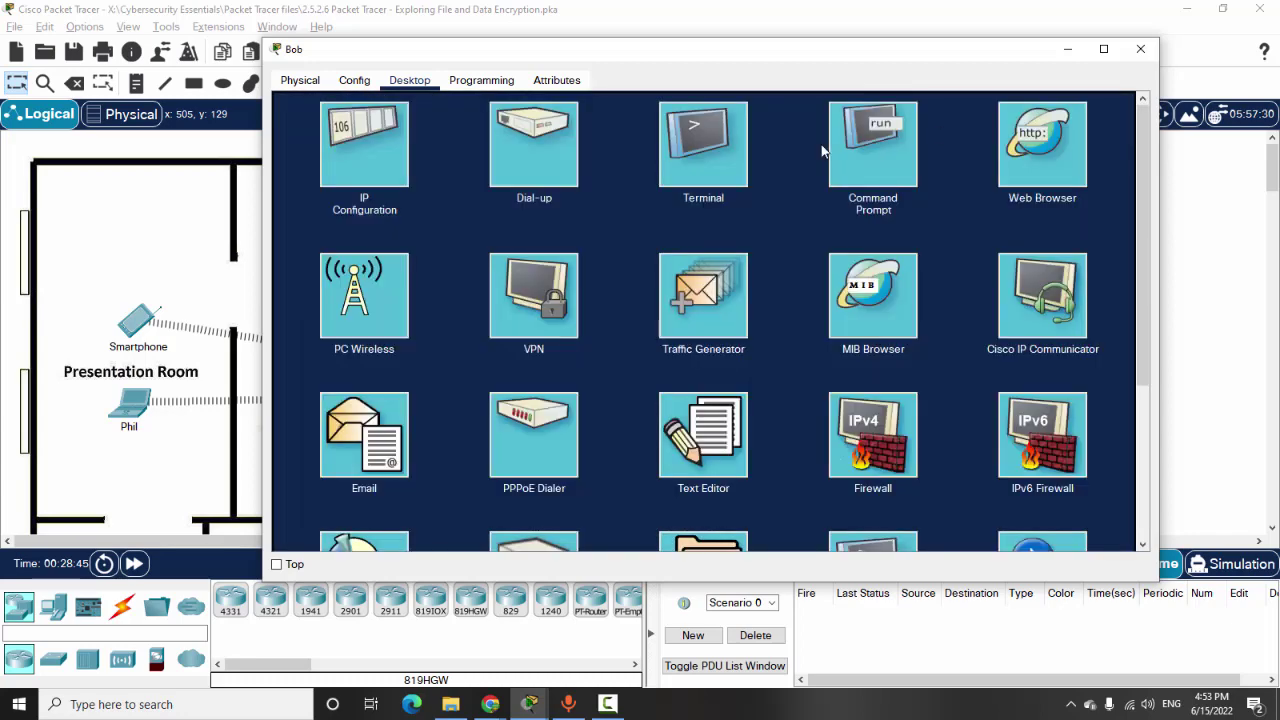
{"action": "left_click", "coordinate": [390, 448]}
{"action": "double_click", "coordinate": [413, 253]}
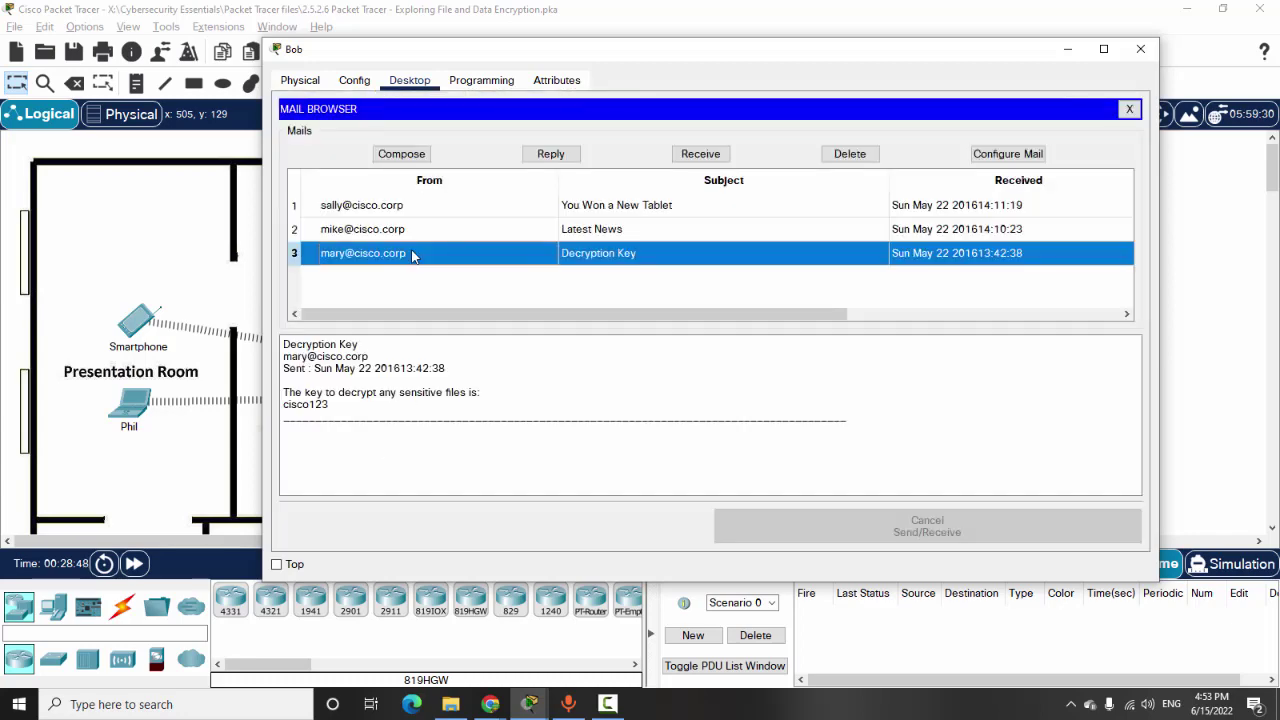
{"action": "left_click_drag", "start_coordinate": [342, 232], "coordinate": [284, 232]}
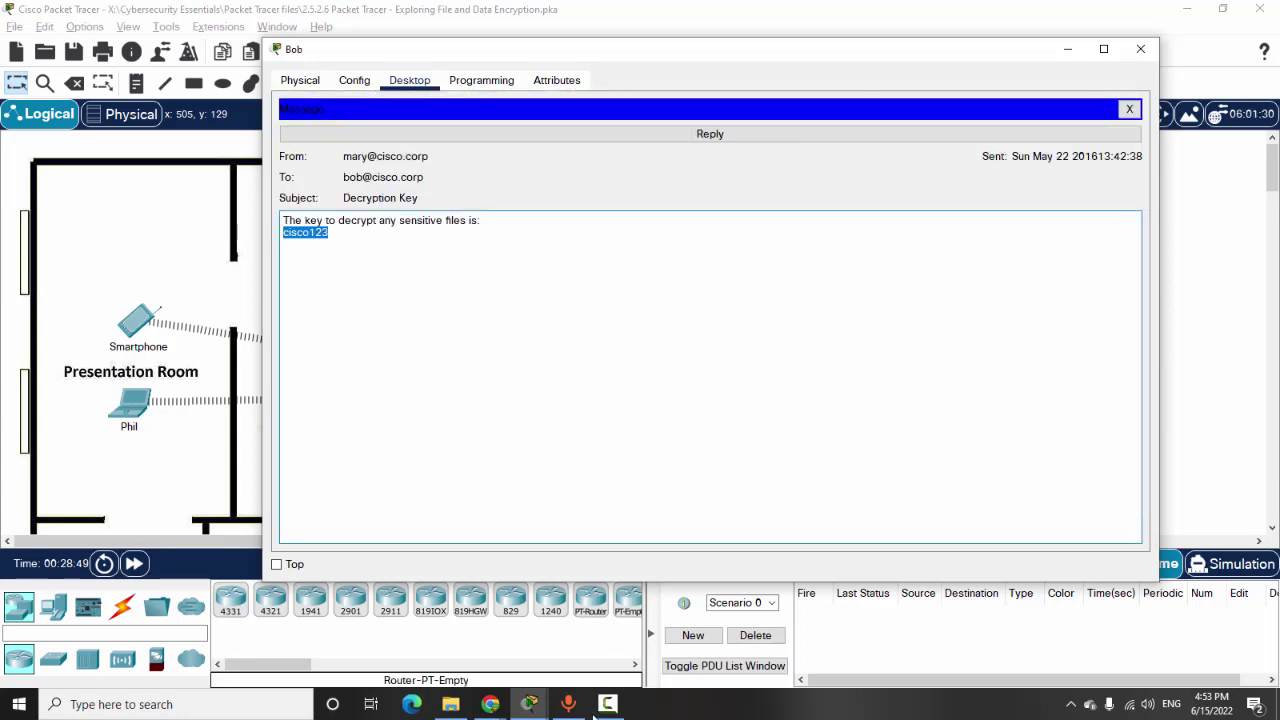
{"action": "left_click", "coordinate": [490, 704]}
Replace the wrong password with the emailed key and decrypt the ciphertext.
{"action": "left_click", "coordinate": [590, 656]}
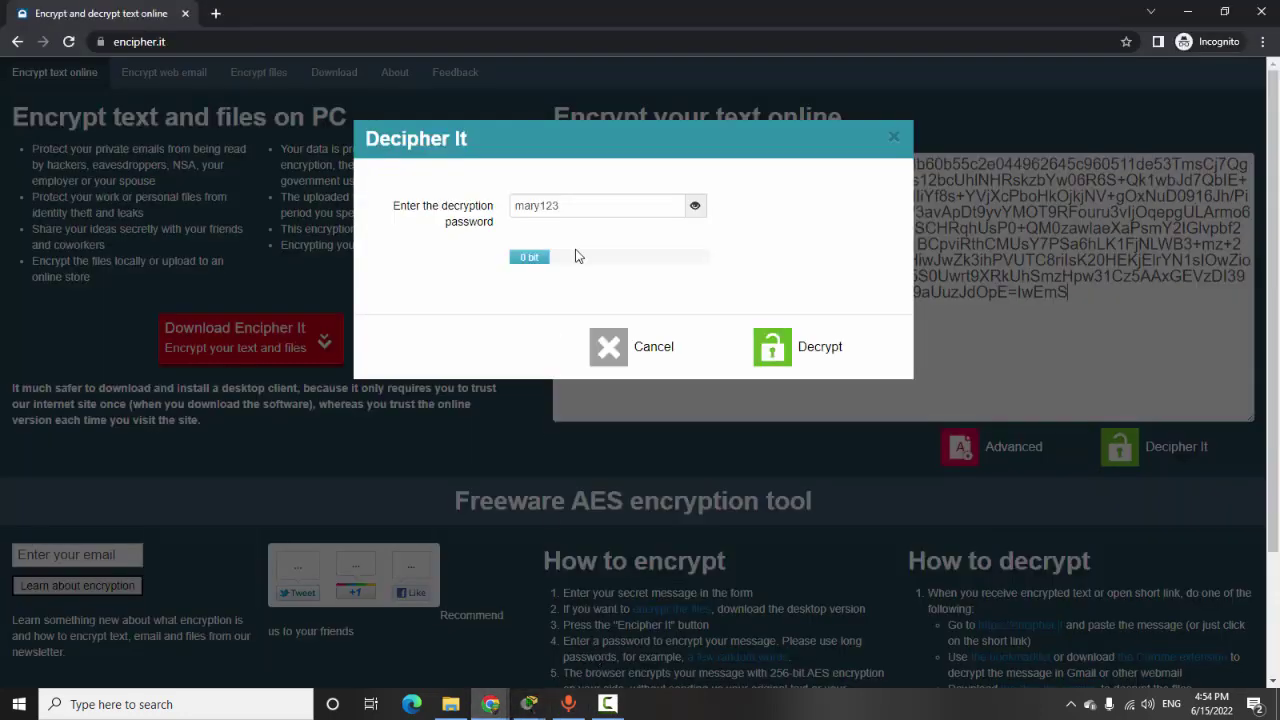
{"action": "left_click", "coordinate": [543, 205]}
{"action": "key", "text": "BackSpace"}
{"action": "key", "text": "BackSpace"}
{"action": "key", "text": "BackSpace"}
{"action": "key", "text": "BackSpace"}
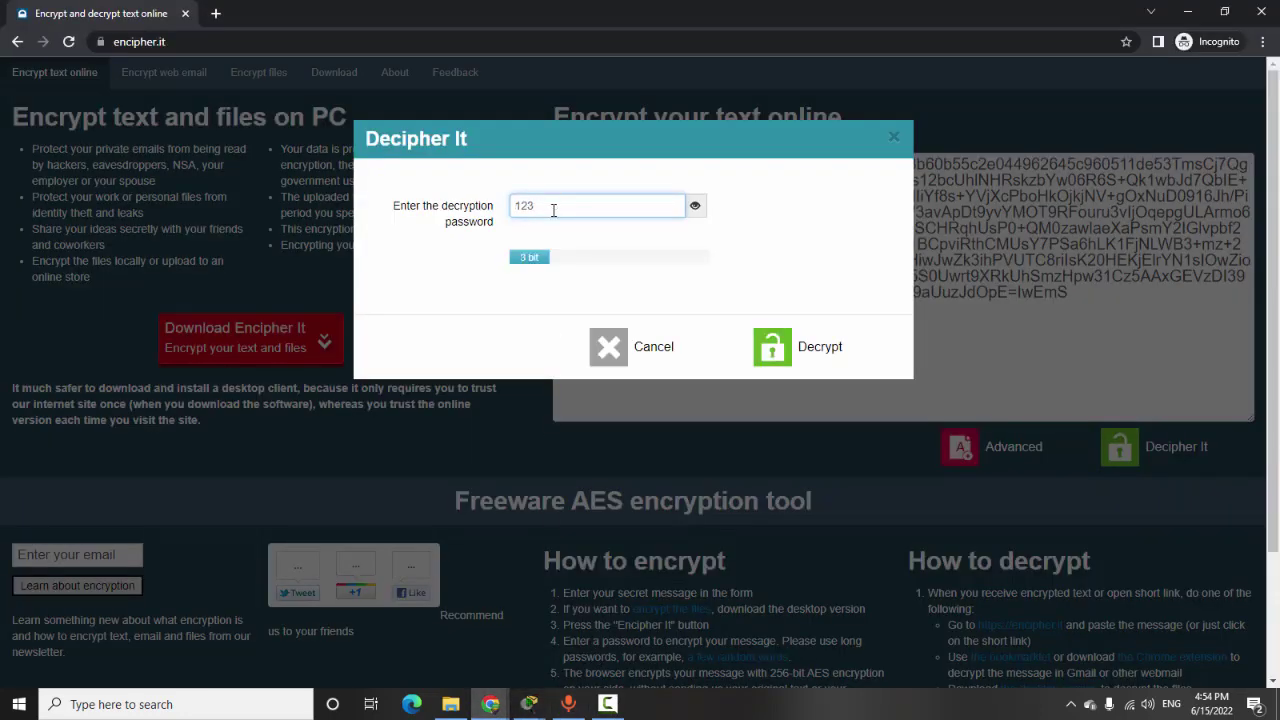
{"action": "left_click", "coordinate": [836, 358]}
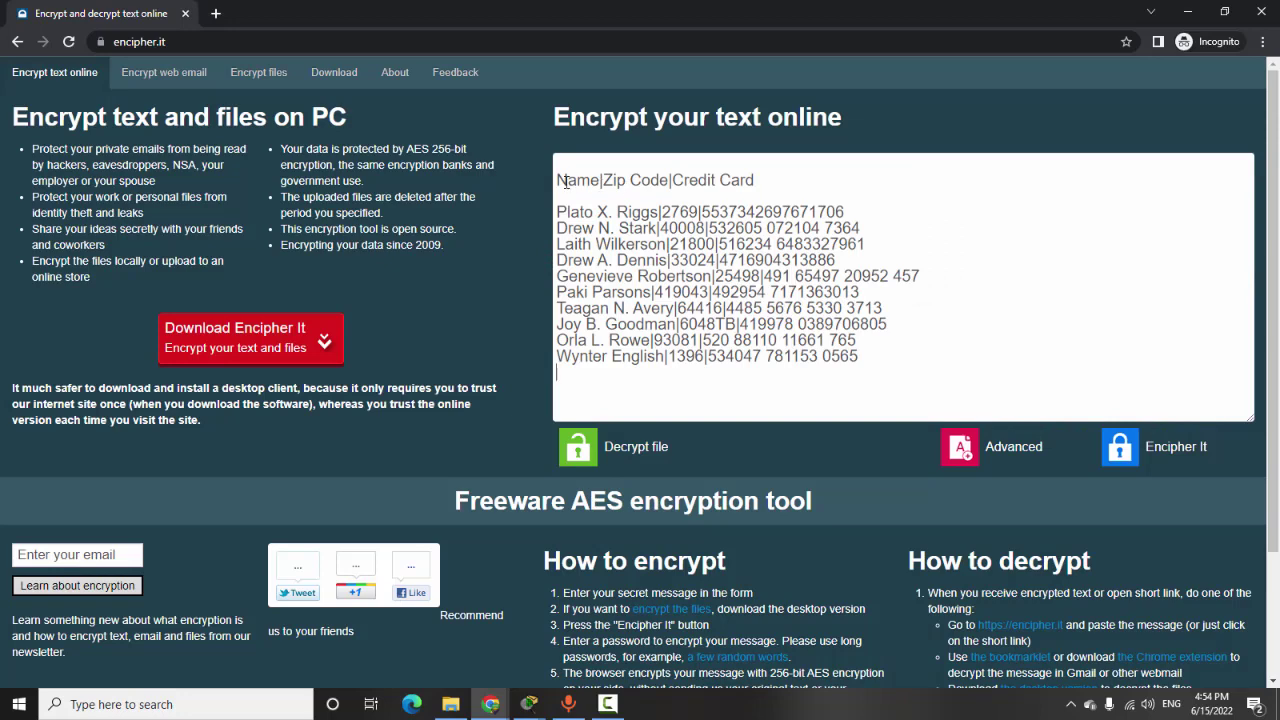
Highlight the decrypted header and client rows to review the Name|Zip Code|Credit Card list.
{"action": "mouse_move", "coordinate": [565, 181]}
{"action": "left_mouse_down"}
{"action": "mouse_move", "coordinate": [756, 186]}
{"action": "mouse_move", "coordinate": [872, 231]}
{"action": "left_mouse_up"}
{"action": "left_click", "coordinate": [1040, 290]}
{"action": "left_click_drag", "start_coordinate": [561, 212], "coordinate": [954, 366]}
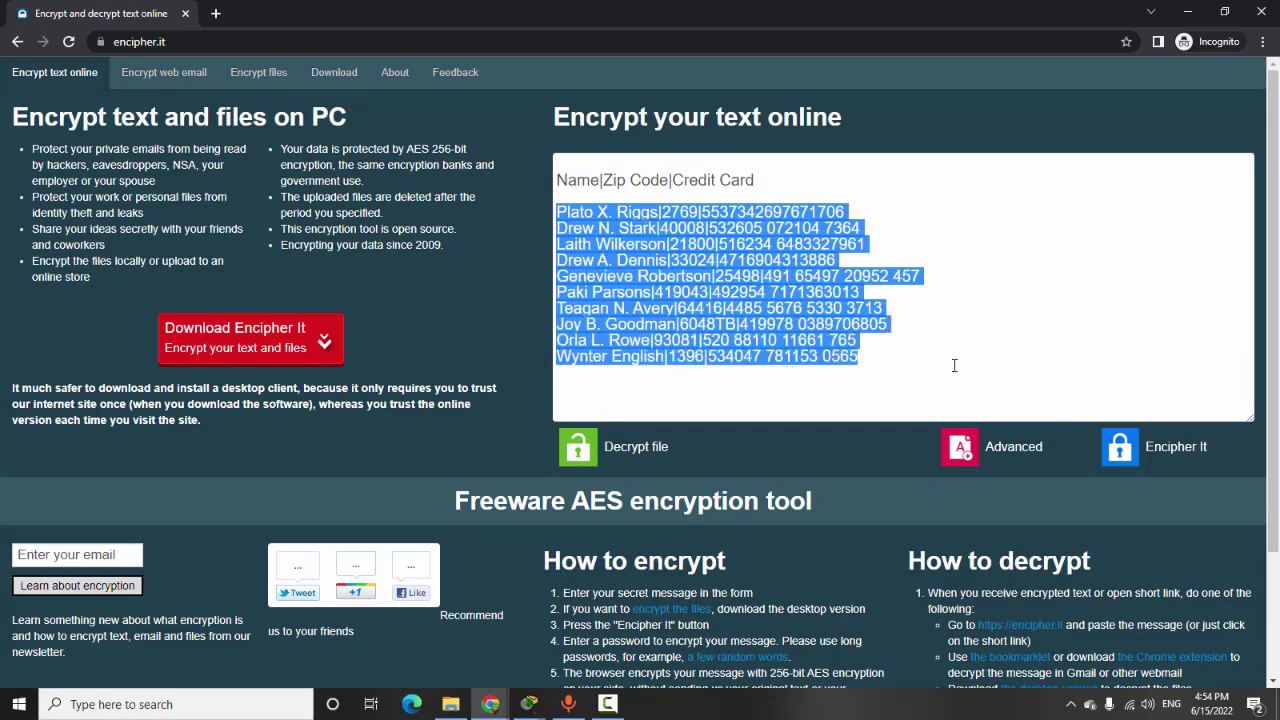
{"action": "left_click", "coordinate": [954, 366]}
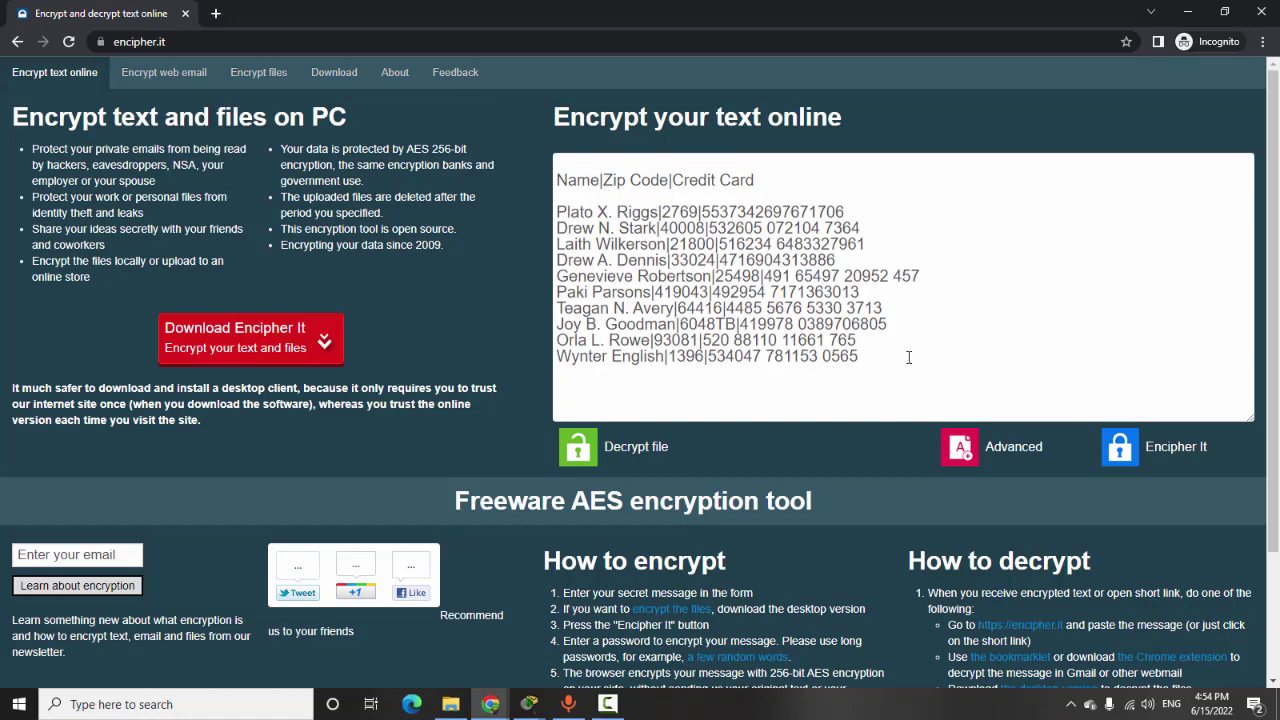
Bring the activity instructions forward and highlight the Part 5 heading.
{"action": "mouse_move", "coordinate": [529, 703]}
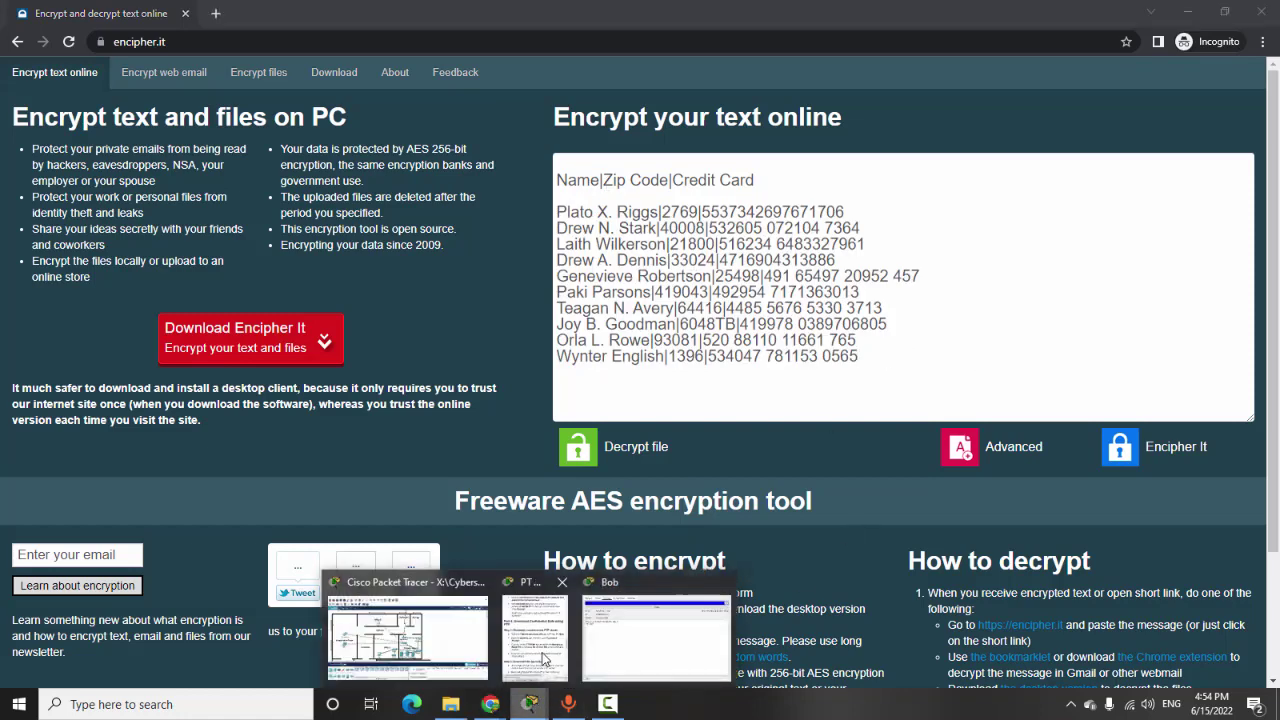
{"action": "left_click", "coordinate": [546, 660]}
{"action": "scroll", "coordinate": [978, 449], "scroll_direction": "down", "scroll_amount": 15}
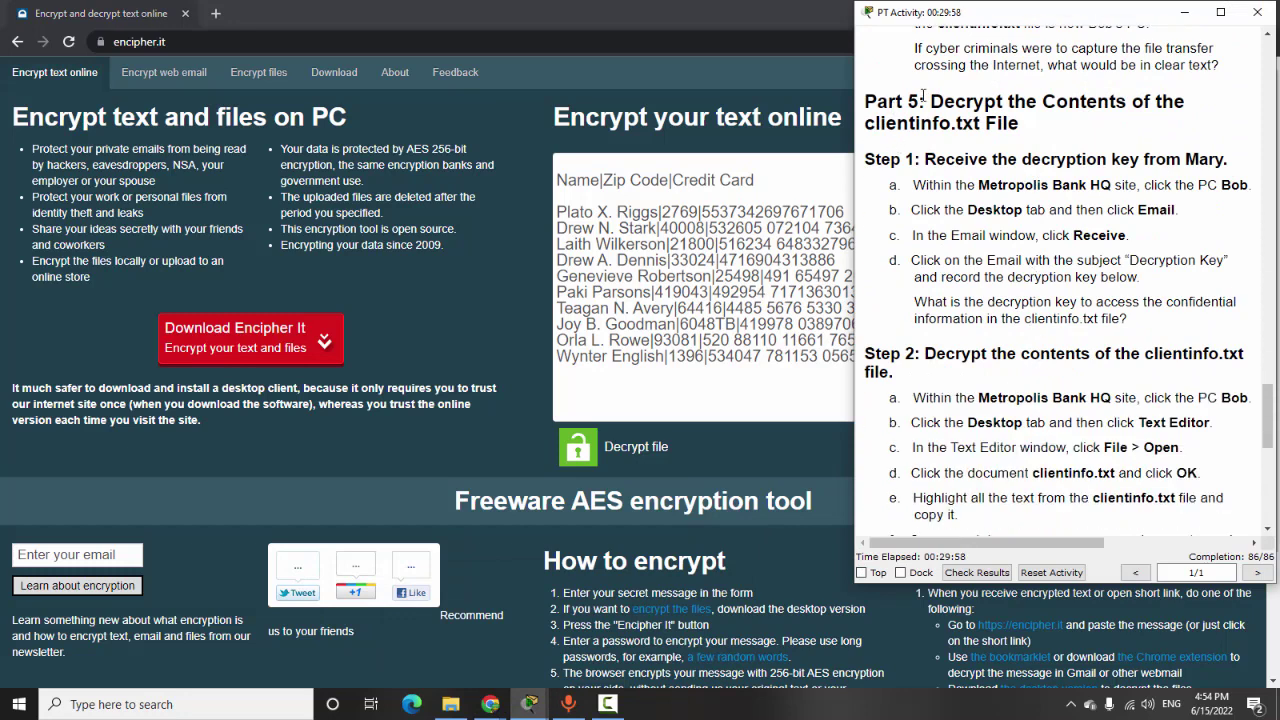
{"action": "triple_click", "coordinate": [980, 97]}
{"action": "left_click", "coordinate": [893, 107]}
{"action": "left_click_drag", "start_coordinate": [865, 101], "coordinate": [981, 131]}
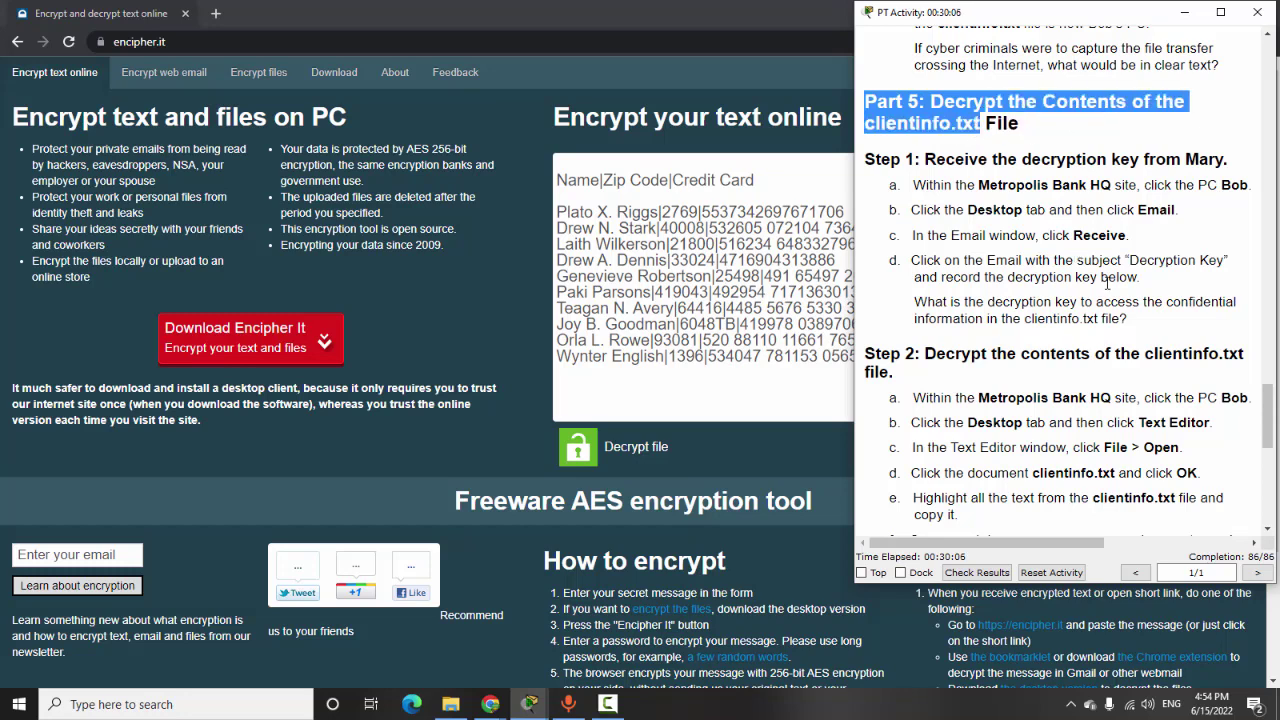
{"action": "left_click", "coordinate": [1108, 288]}
Scroll to Part 5 Step 2 and highlight the first-account-name question.
{"action": "scroll", "coordinate": [1108, 288], "scroll_direction": "down", "scroll_amount": 5}
{"action": "scroll", "coordinate": [1108, 290], "scroll_direction": "down", "scroll_amount": 2}
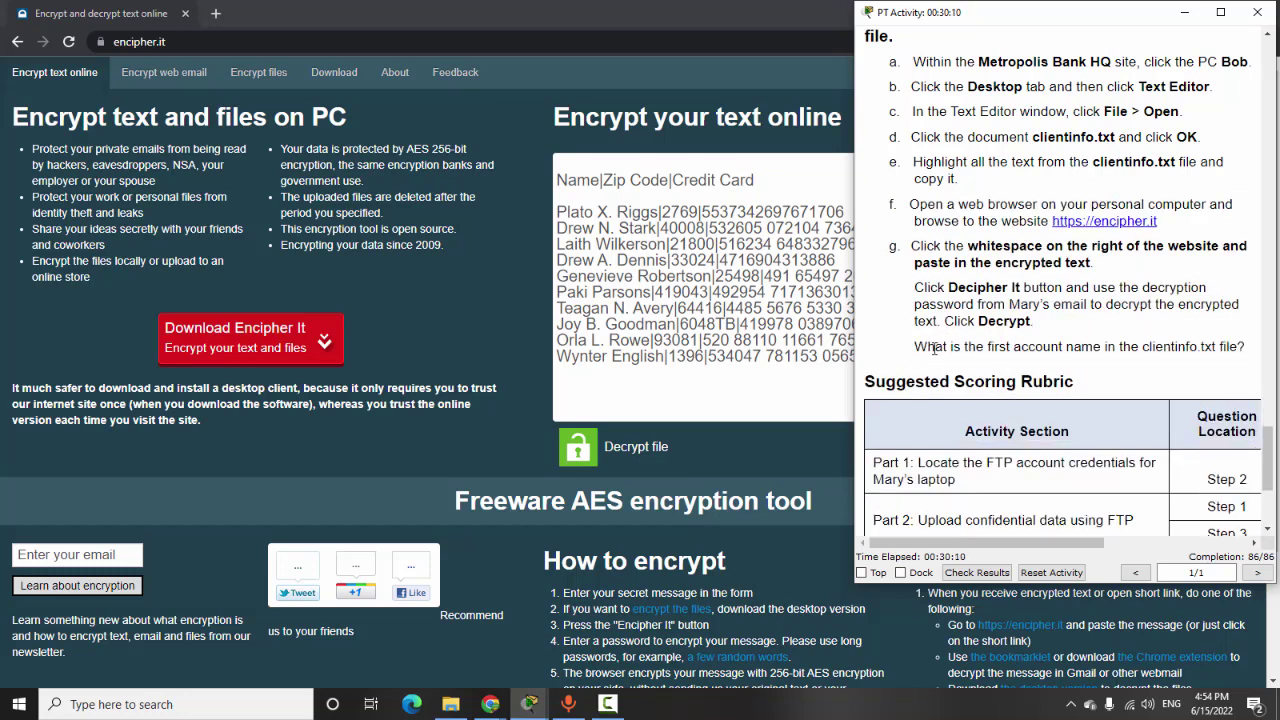
{"action": "scroll", "coordinate": [934, 348], "scroll_direction": "up", "scroll_amount": 3}
{"action": "scroll", "coordinate": [934, 348], "scroll_direction": "down", "scroll_amount": 3}
{"action": "left_click_drag", "start_coordinate": [916, 346], "coordinate": [1241, 344]}
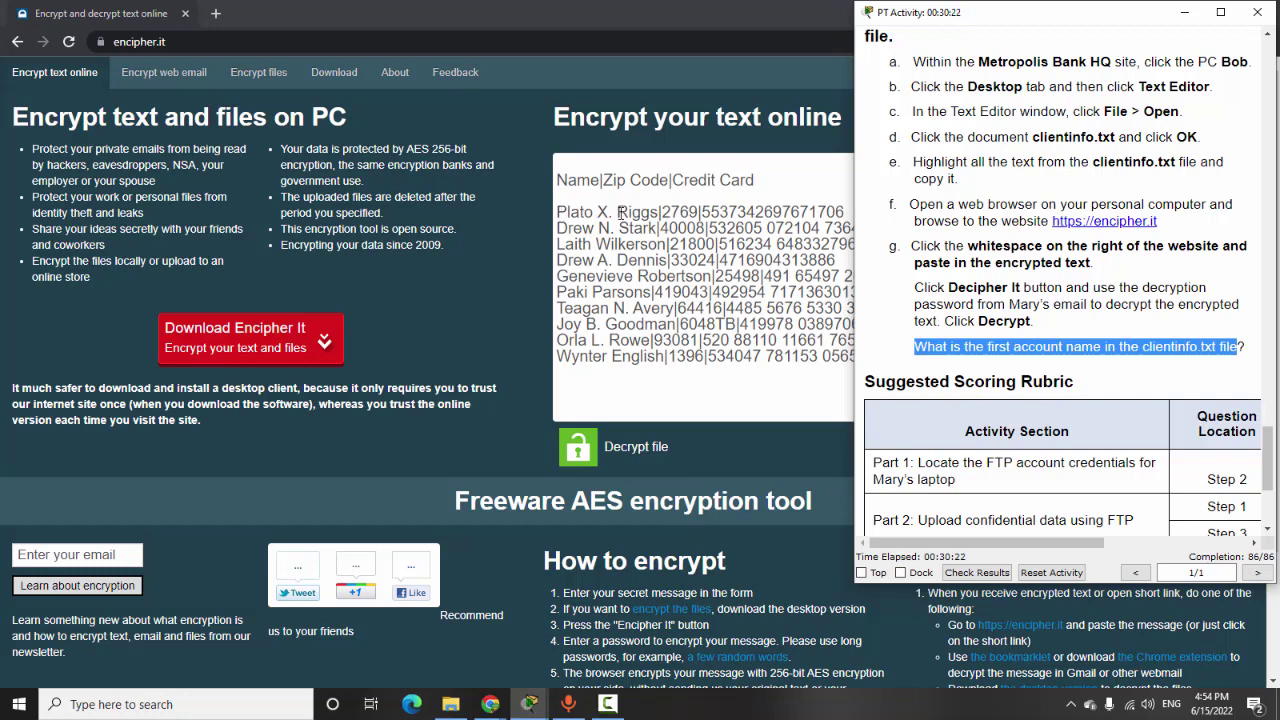
{"action": "left_click", "coordinate": [1122, 323]}
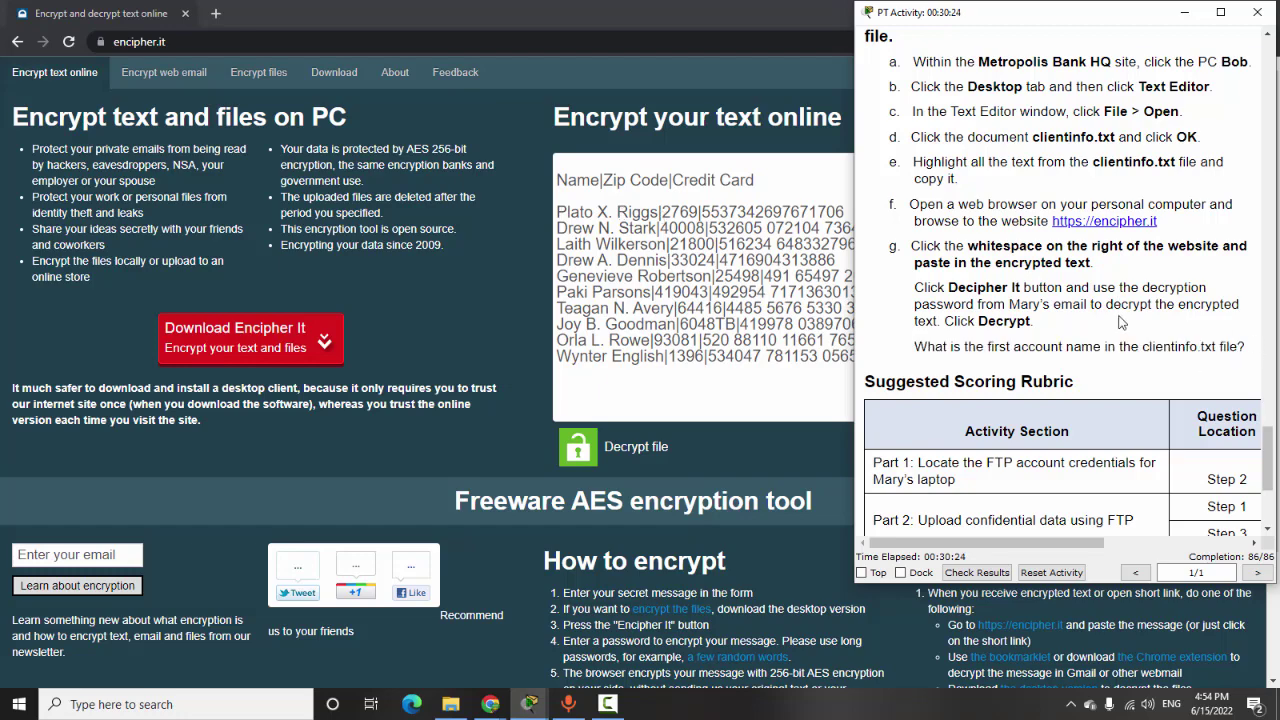
{"action": "scroll", "coordinate": [1110, 360], "scroll_direction": "down", "scroll_amount": 5}
{"action": "scroll", "coordinate": [1094, 387], "scroll_direction": "up", "scroll_amount": 15}
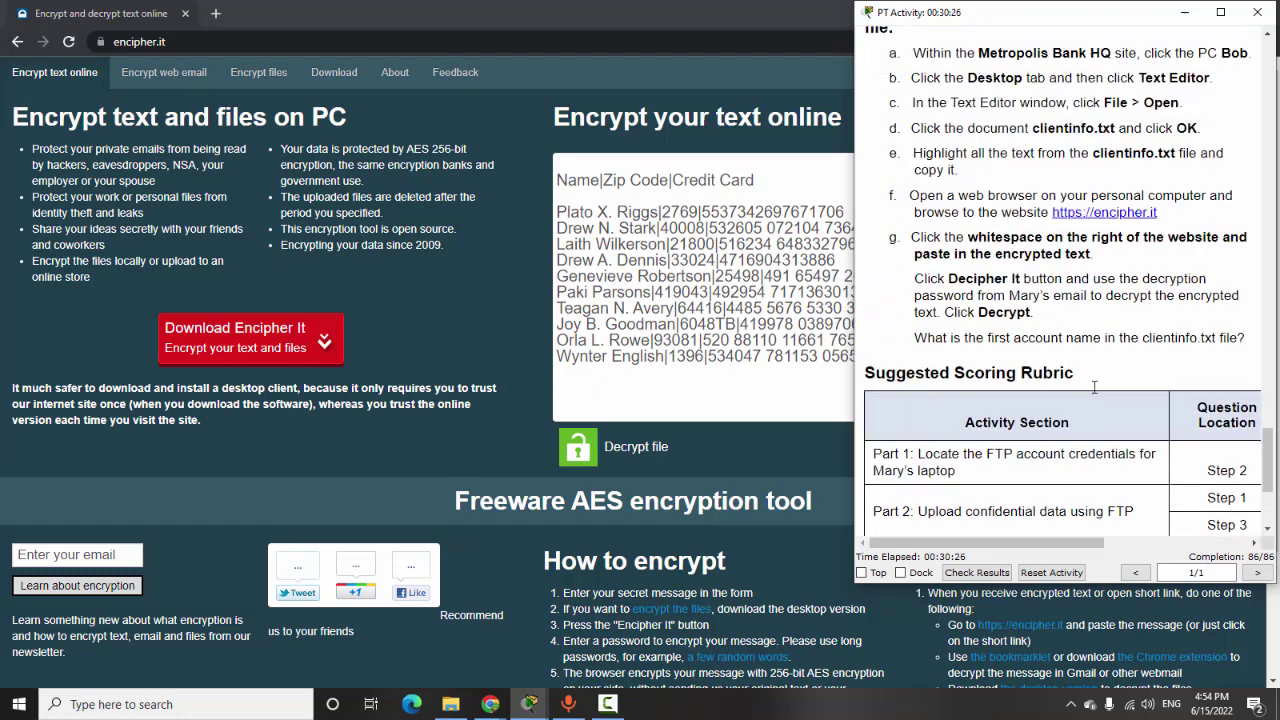
{"action": "scroll", "coordinate": [1094, 387], "scroll_direction": "down", "scroll_amount": 15}
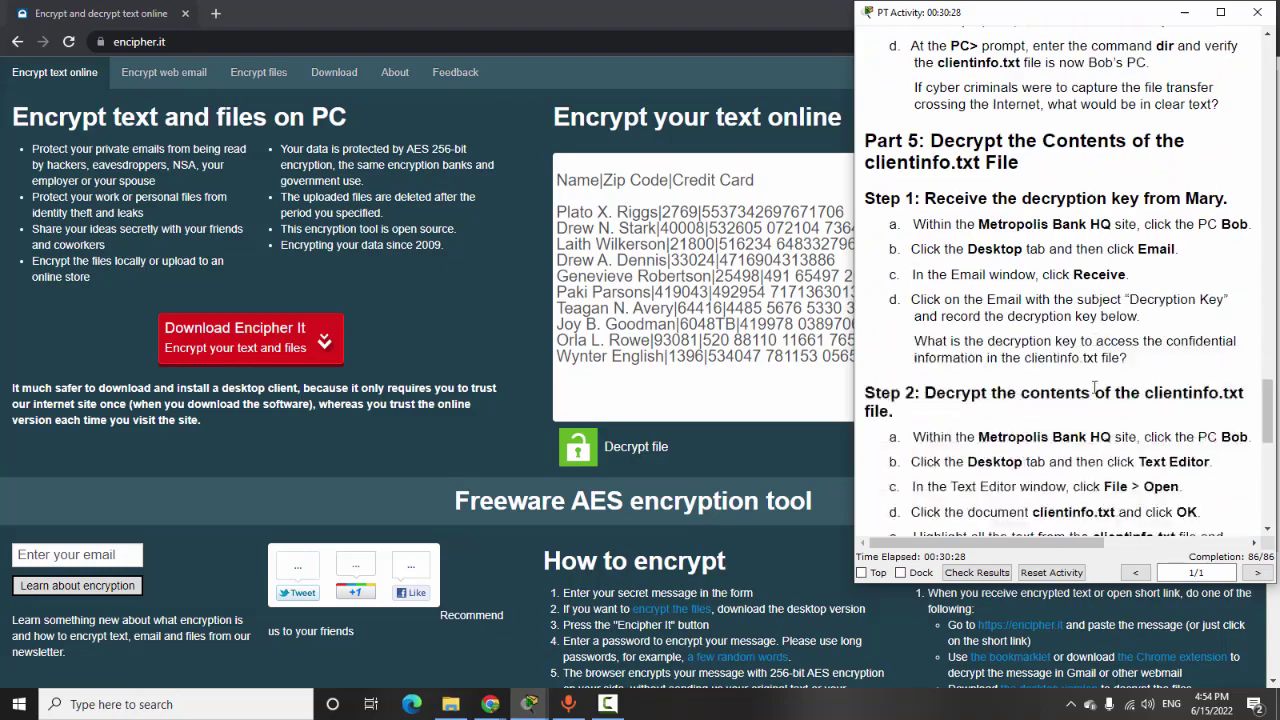